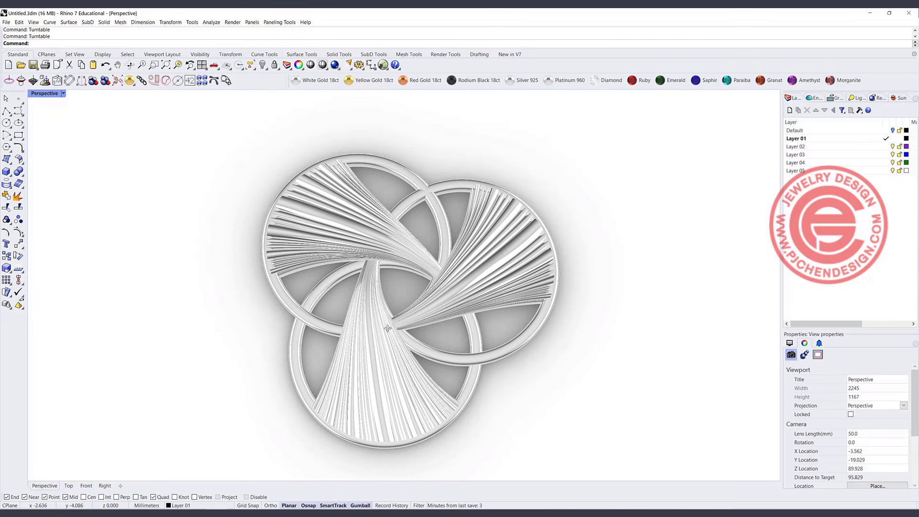
Step: Draw a circle about 15 mm in diameter in the Top view, centred on the origin
{"action": "double_click", "coordinate": [40, 94]}
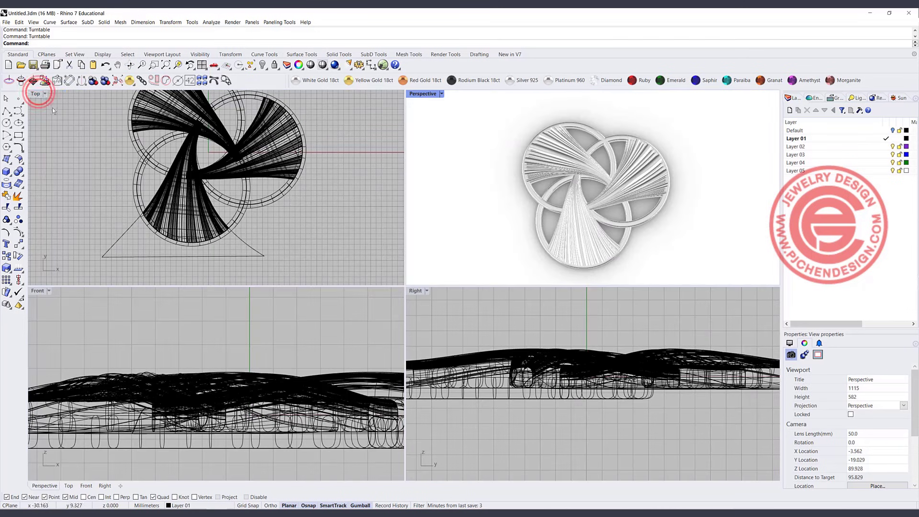
{"action": "left_click_drag", "start_coordinate": [335, 231], "coordinate": [134, 125]}
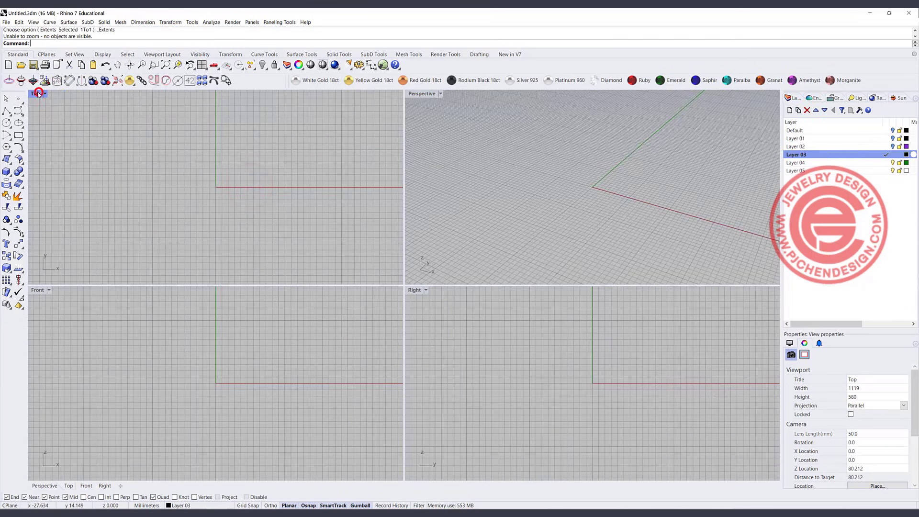
{"action": "double_click", "coordinate": [36, 93]}
{"action": "scroll", "coordinate": [516, 272], "scroll_direction": "down", "scroll_amount": 10}
{"action": "right_click_drag", "start_coordinate": [516, 279], "coordinate": [416, 274]}
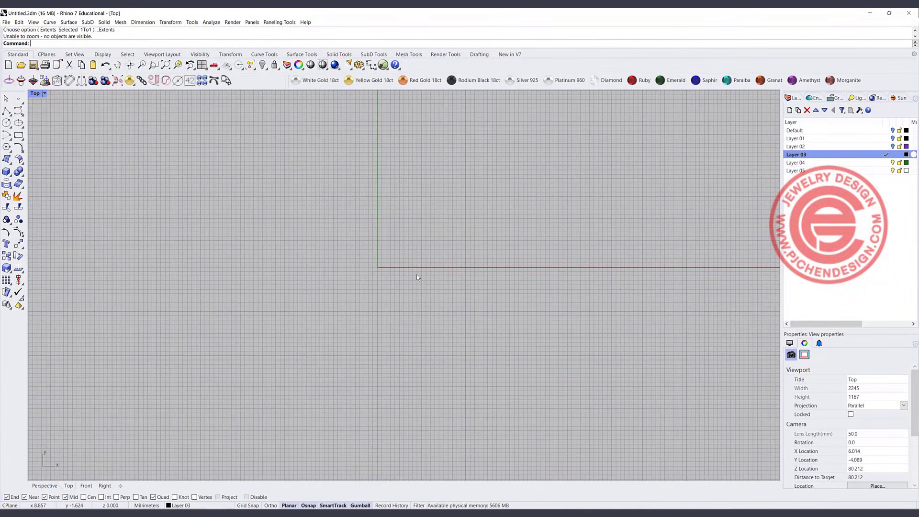
{"action": "left_click", "coordinate": [6, 123]}
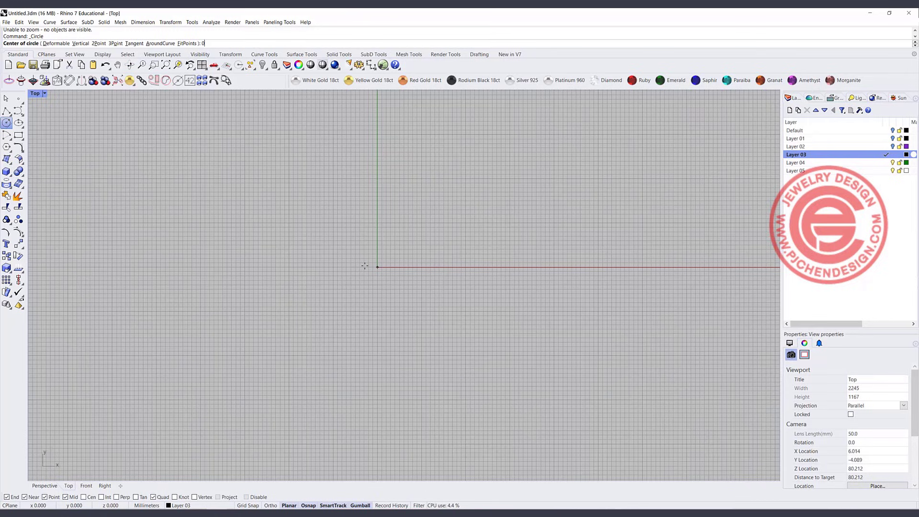
{"action": "left_click", "coordinate": [6, 122]}
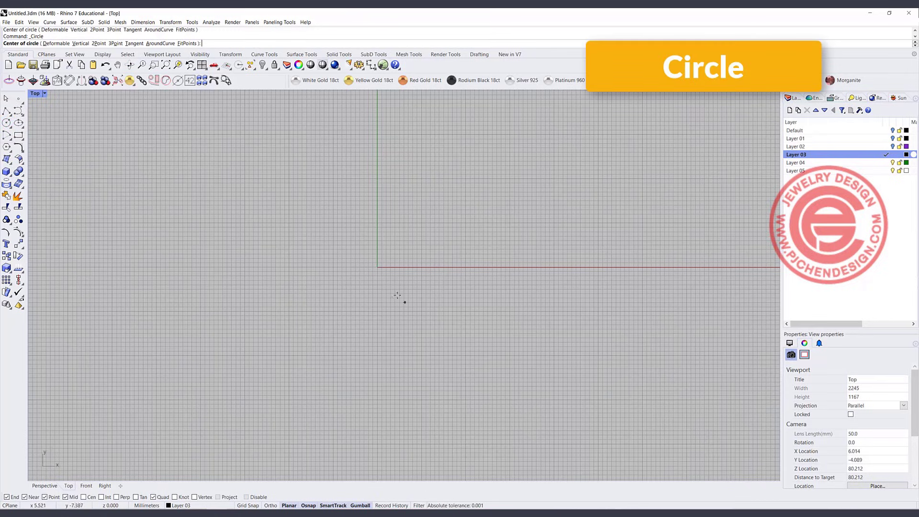
{"action": "type", "text": "0"}
{"action": "key", "text": "Return"}
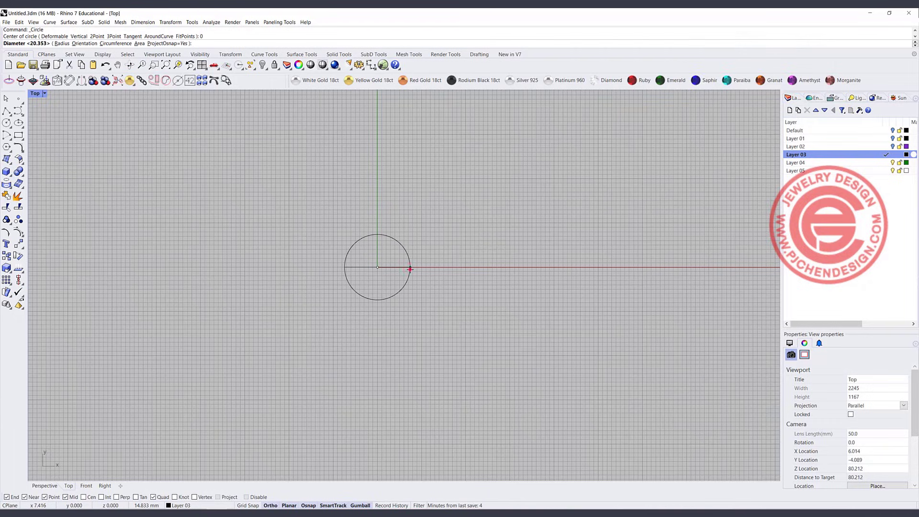
{"action": "left_click", "coordinate": [410, 270]}
{"action": "scroll", "coordinate": [409, 274], "scroll_direction": "up", "scroll_amount": 2}
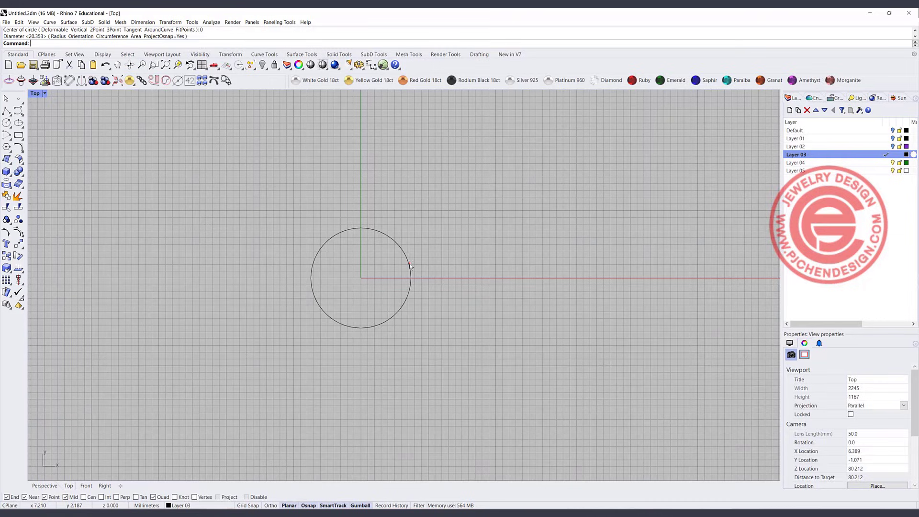
Step: Move the circle down and left off the origin, and polar-array it into 3 items over 360° around the origin with history recorded
{"action": "left_click", "coordinate": [409, 263]}
{"action": "left_click_drag", "start_coordinate": [377, 262], "coordinate": [362, 282]}
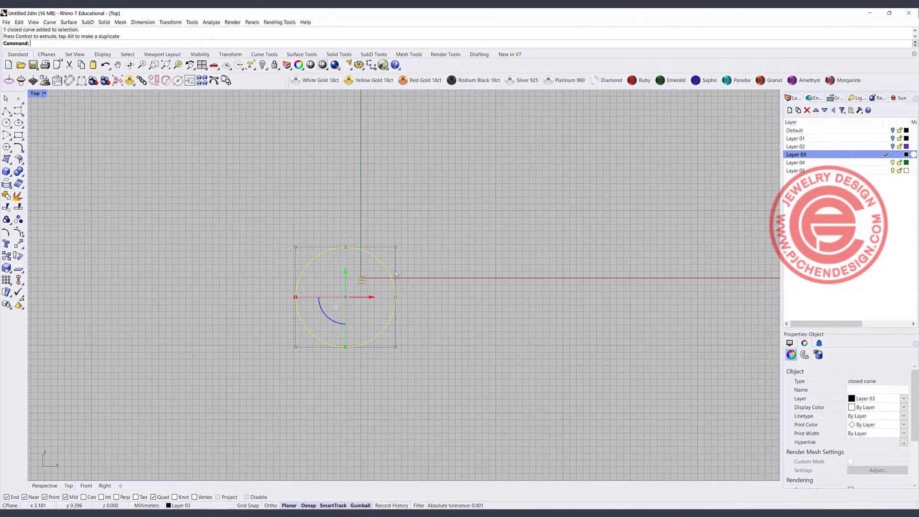
{"action": "left_click", "coordinate": [9, 283]}
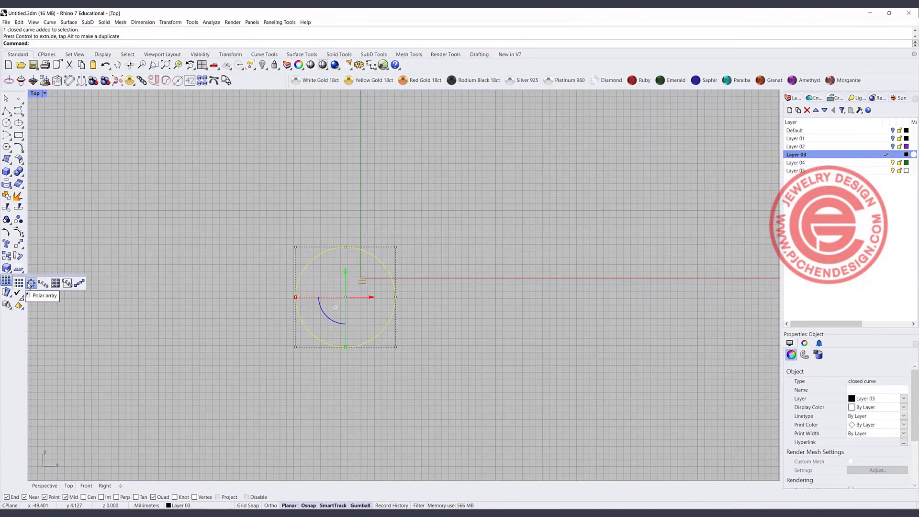
{"action": "left_click", "coordinate": [30, 282]}
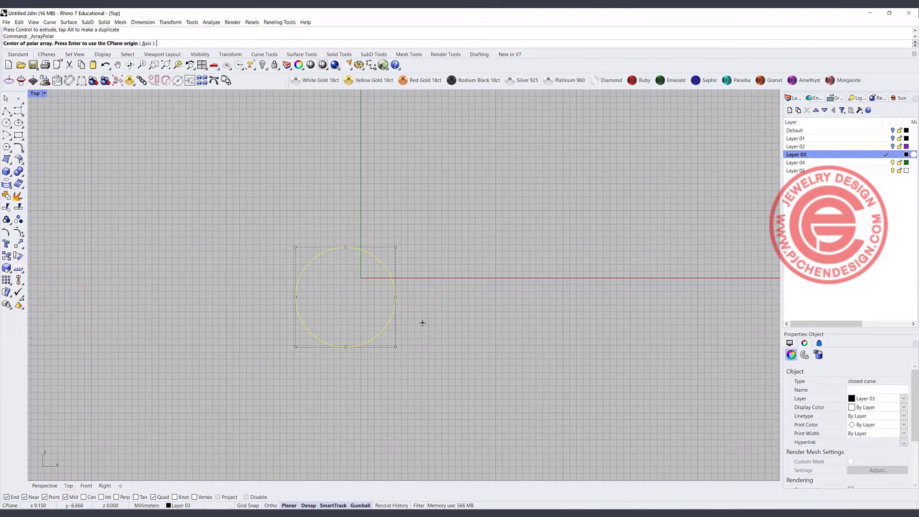
{"action": "type", "text": "0"}
{"action": "key", "text": "Return"}
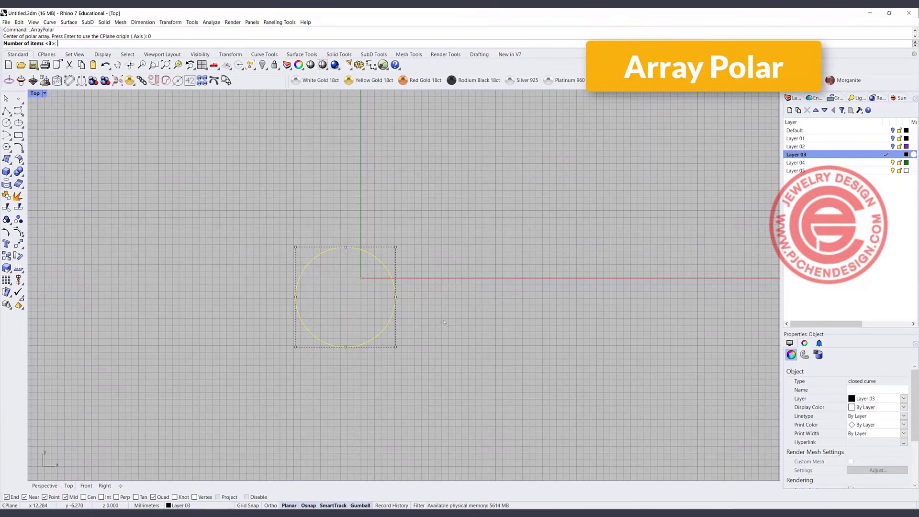
{"action": "key", "text": "Return"}
{"action": "key", "text": "Return"}
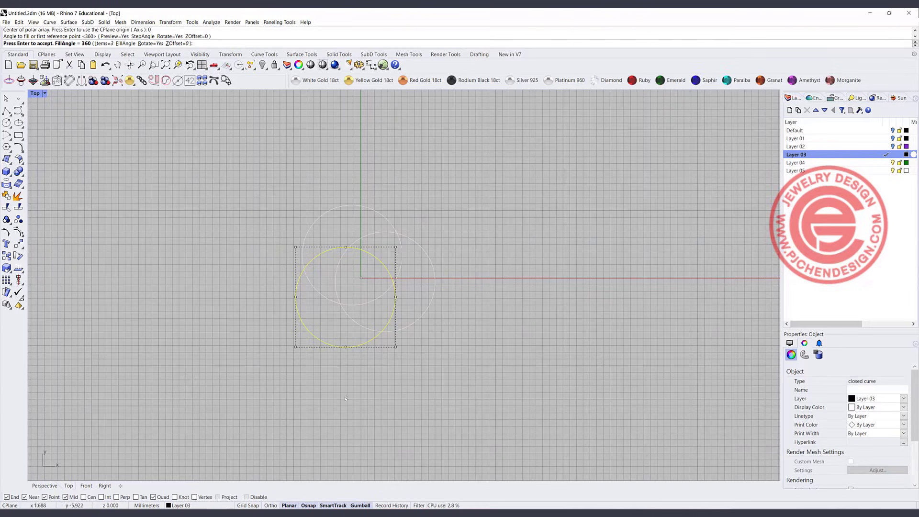
{"action": "left_click", "coordinate": [496, 338]}
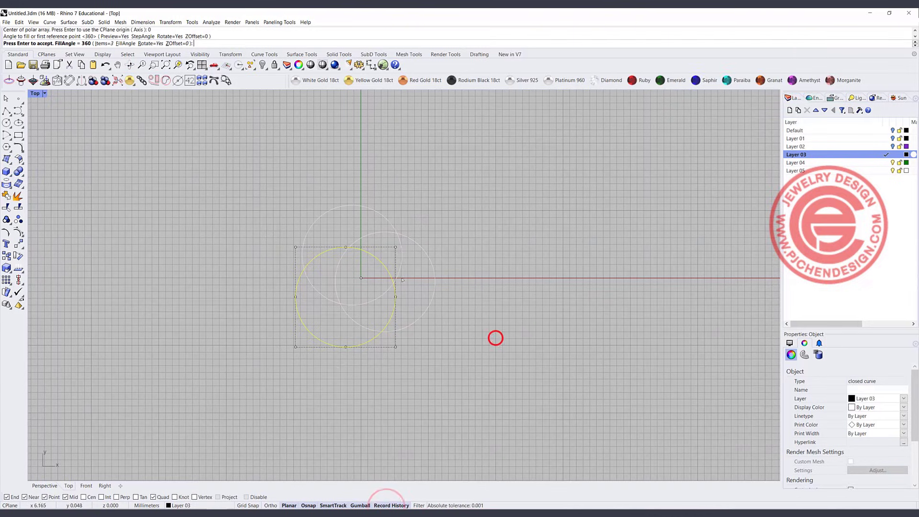
{"action": "key", "text": "Return"}
{"action": "left_click", "coordinate": [483, 342]}
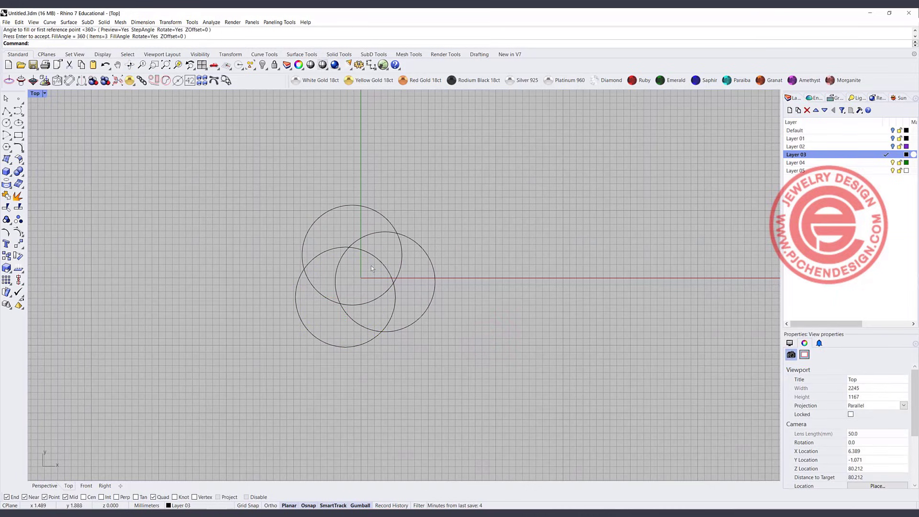
Step: Move the original lower circle farther down from the origin to spread the three overlapping circles apart
{"action": "left_click", "coordinate": [335, 346]}
{"action": "left_click_drag", "start_coordinate": [363, 278], "coordinate": [363, 296]}
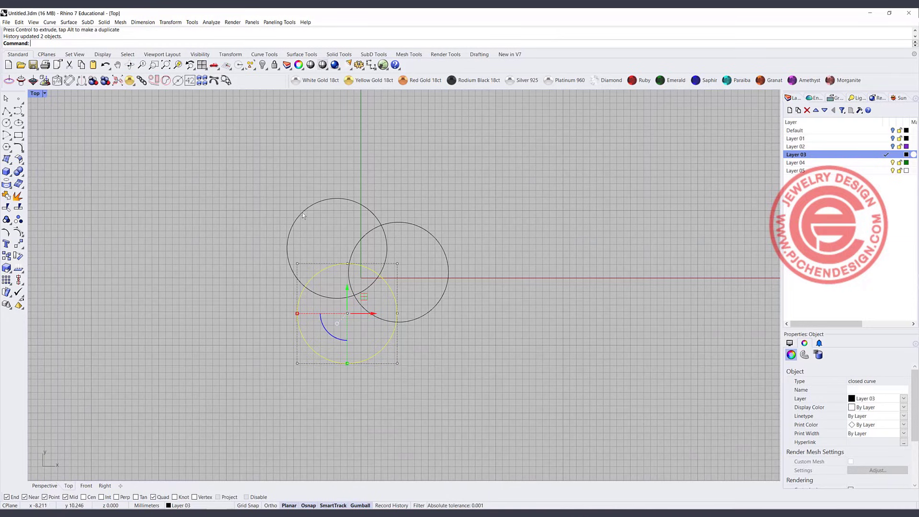
{"action": "left_click", "coordinate": [449, 315]}
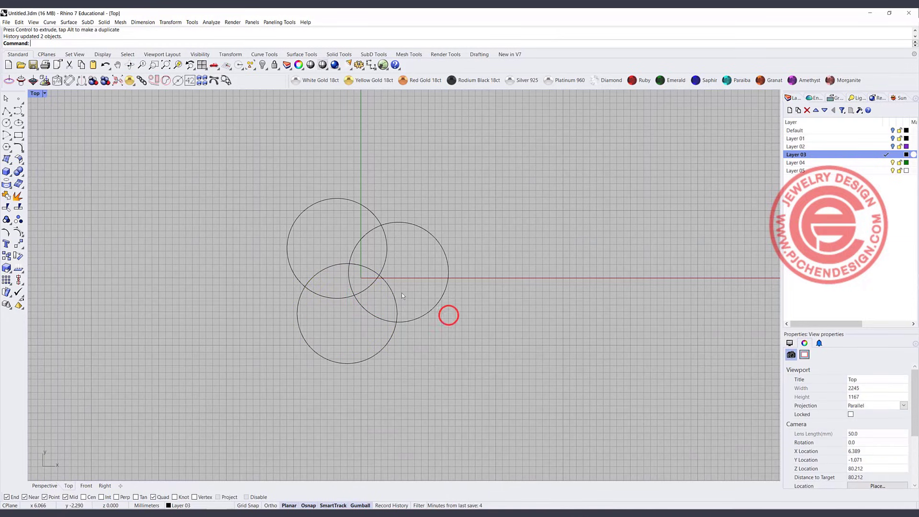
Step: Set the display color of the circle on the right of the pattern to red
{"action": "left_click", "coordinate": [428, 229]}
{"action": "left_click", "coordinate": [428, 229]}
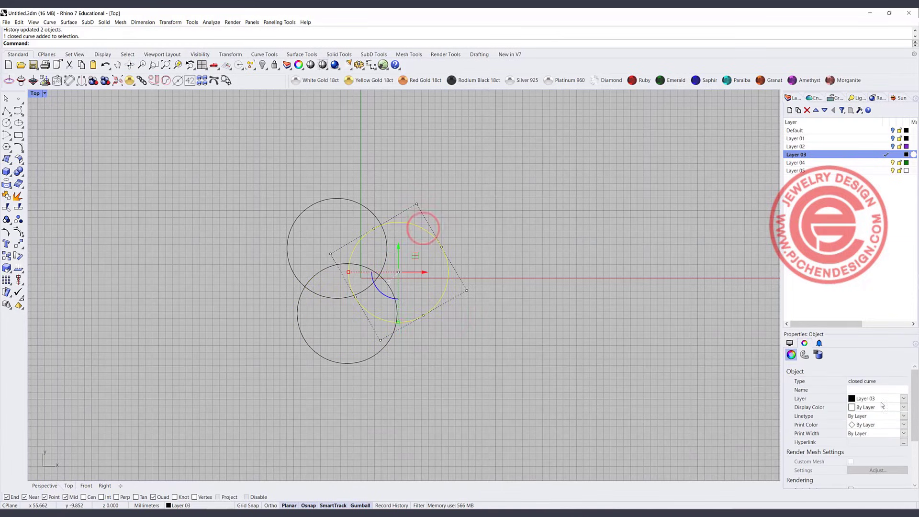
{"action": "left_click", "coordinate": [902, 410]}
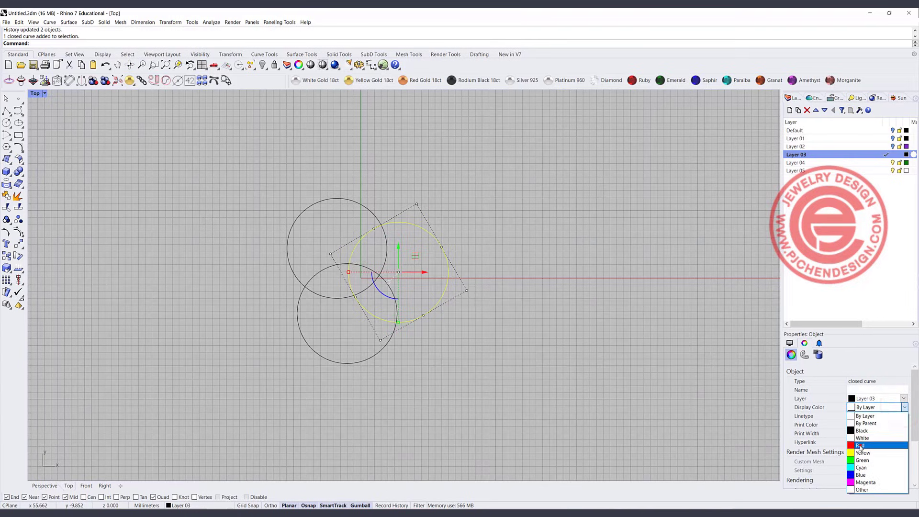
{"action": "left_click", "coordinate": [860, 445]}
{"action": "left_click", "coordinate": [522, 296]}
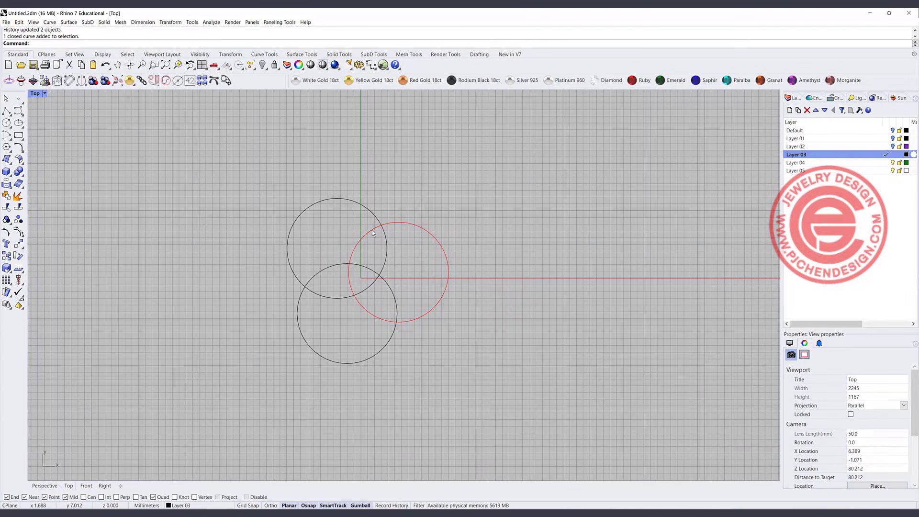
Step: Draw a degree 3 control point curve from the red circle's upper-left edge down across the lower circle, ending beyond its lower-left side
{"action": "left_click", "coordinate": [18, 110]}
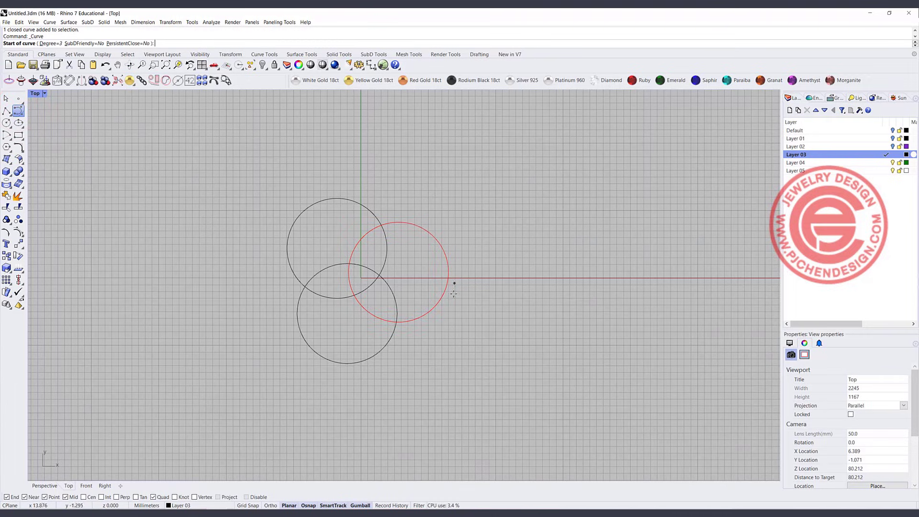
{"action": "left_click", "coordinate": [359, 241]}
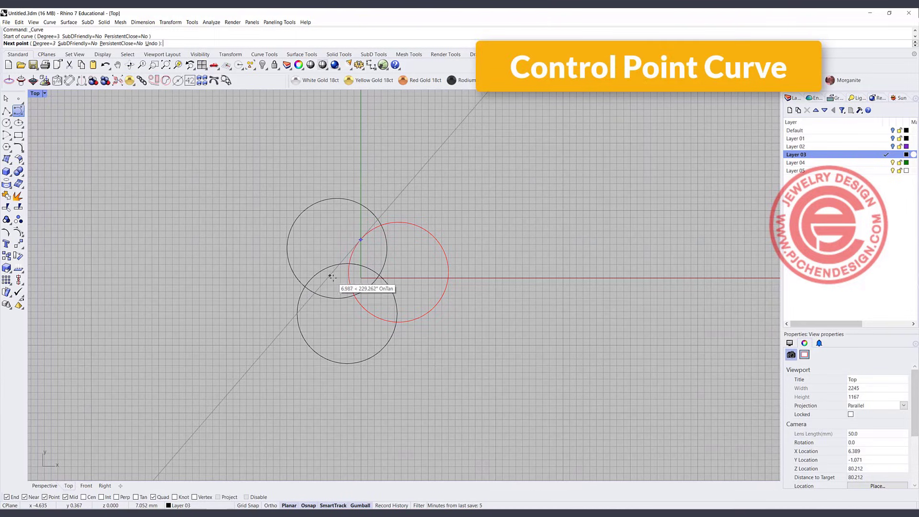
{"action": "left_click", "coordinate": [331, 274]}
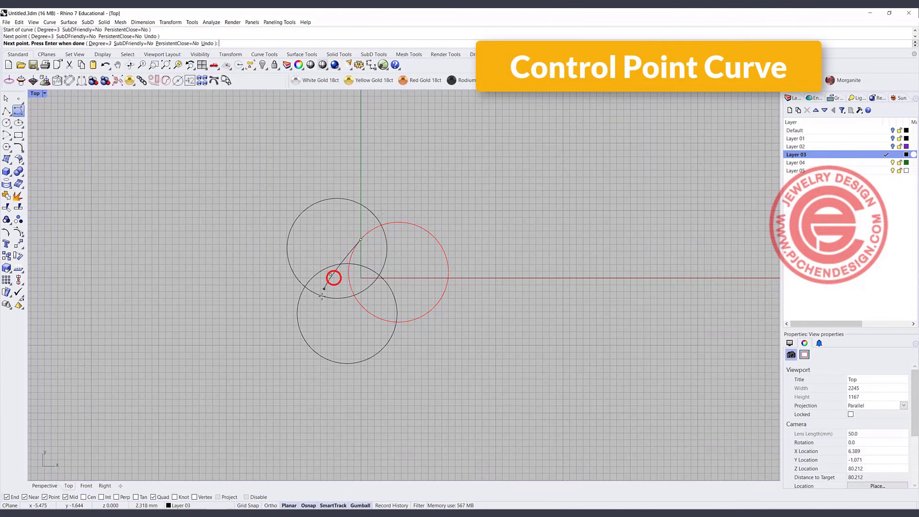
{"action": "left_click", "coordinate": [319, 320]}
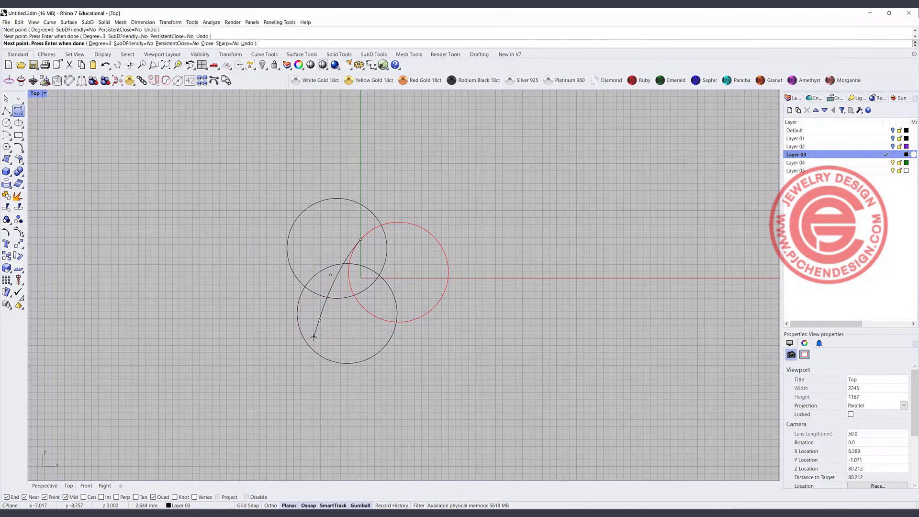
{"action": "left_click", "coordinate": [313, 336]}
{"action": "left_click", "coordinate": [278, 358]}
{"action": "right_click", "coordinate": [267, 357]}
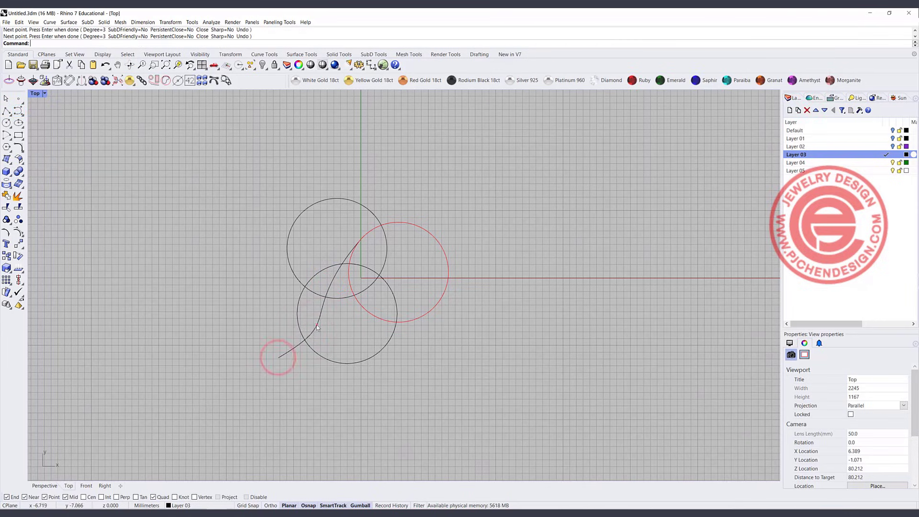
Step: Reshape the new curve by moving its middle control point up and right to smooth its bend
{"action": "left_click", "coordinate": [316, 326]}
{"action": "scroll", "coordinate": [327, 323], "scroll_direction": "up", "scroll_amount": 2}
{"action": "scroll", "coordinate": [324, 319], "scroll_direction": "up", "scroll_amount": 4}
{"action": "left_click_drag", "start_coordinate": [303, 313], "coordinate": [340, 282]}
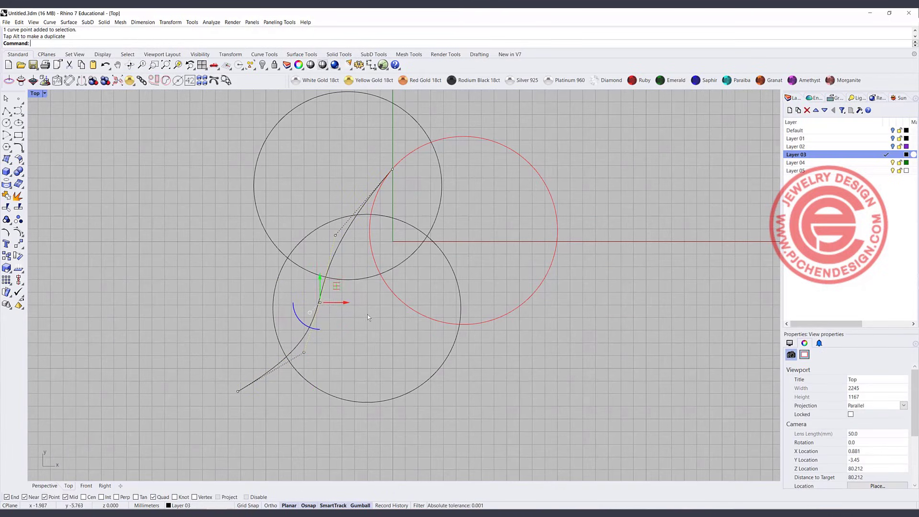
{"action": "key", "text": "Escape"}
{"action": "key", "text": "Escape"}
Step: Draw a second degree 3 control point curve from the first curve's upper end, bowing down and ending beyond the lower circle's lower-right side
{"action": "scroll", "coordinate": [374, 295], "scroll_direction": "down", "scroll_amount": 6}
{"action": "right_click_drag", "start_coordinate": [379, 356], "coordinate": [367, 312]}
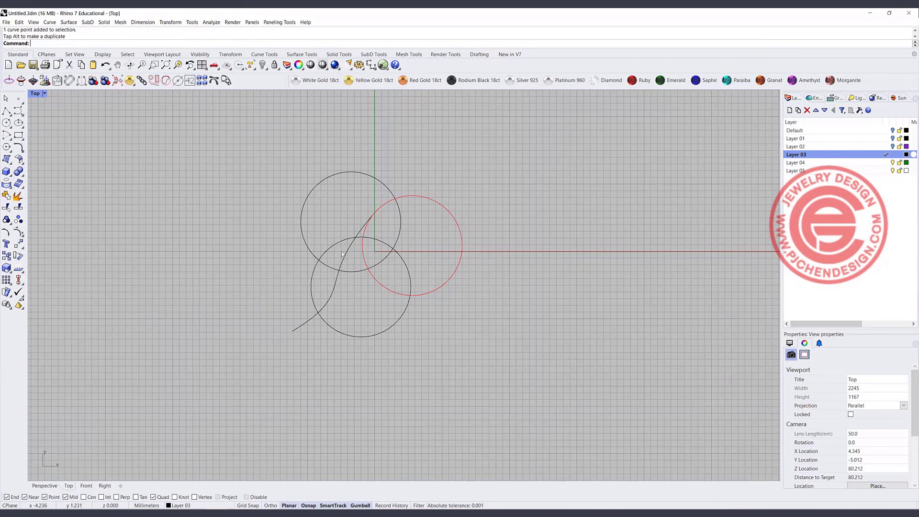
{"action": "right_click", "coordinate": [365, 295]}
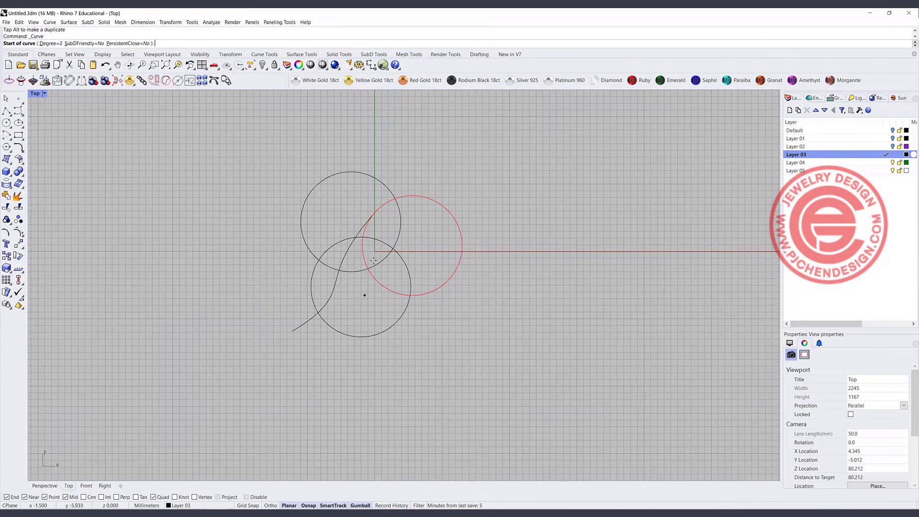
{"action": "left_click", "coordinate": [374, 214]}
{"action": "left_click", "coordinate": [364, 230]}
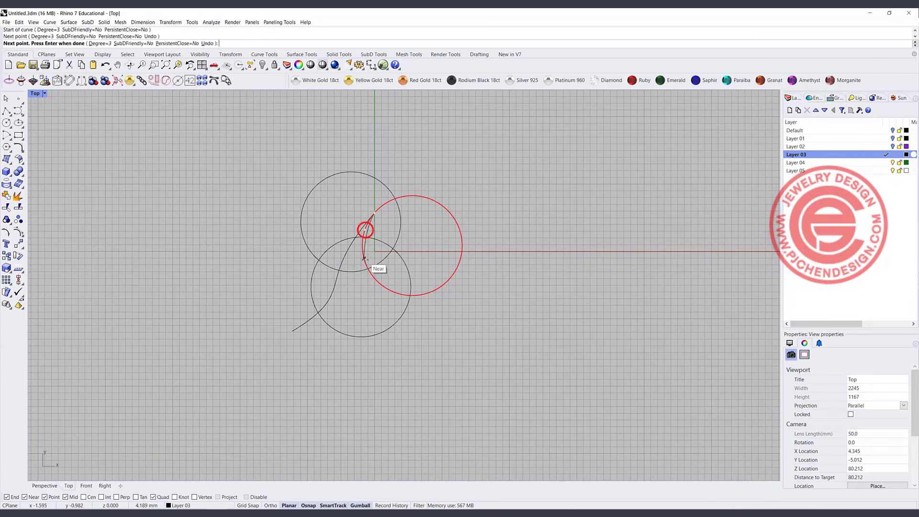
{"action": "left_click", "coordinate": [369, 268]}
{"action": "left_click", "coordinate": [382, 302]}
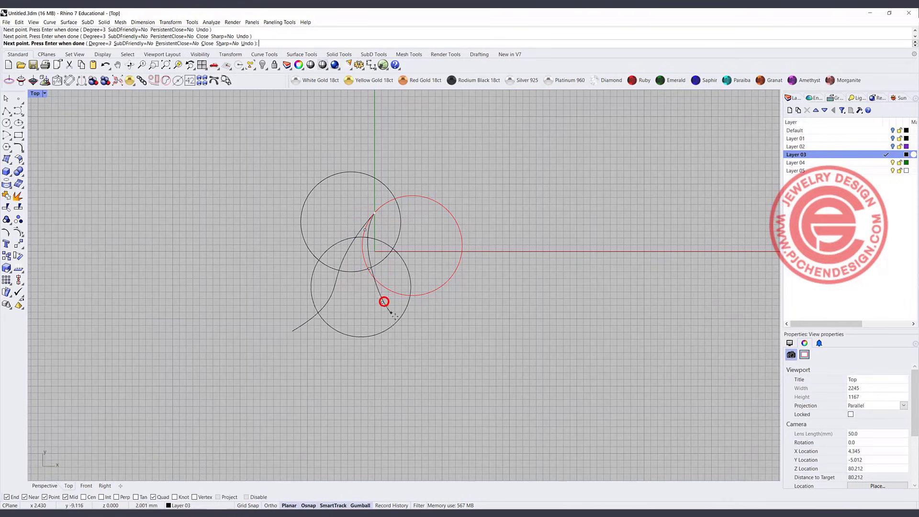
{"action": "right_click", "coordinate": [417, 332]}
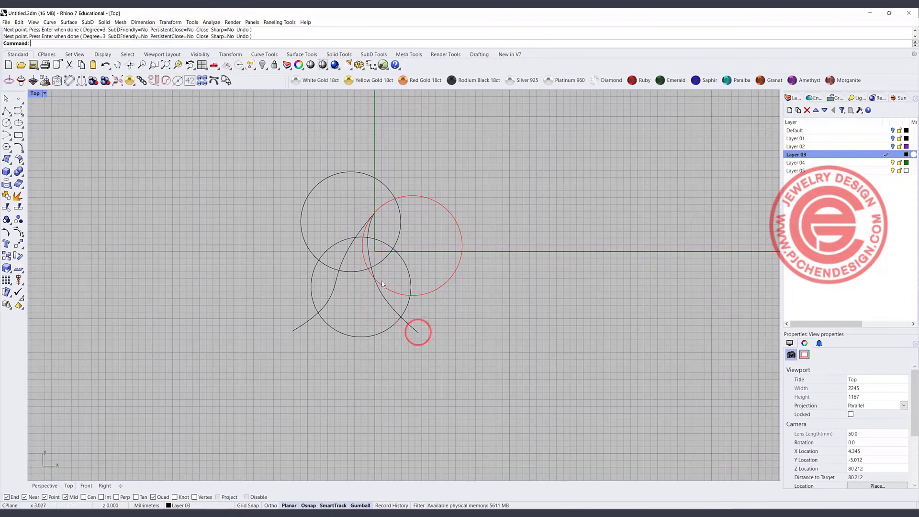
Step: Examine the two flowing curves and the point where their shared upper end meets the red circle
{"action": "right_click_drag", "start_coordinate": [369, 300], "coordinate": [366, 317]}
{"action": "left_click", "coordinate": [379, 313]}
{"action": "left_click", "coordinate": [329, 315]}
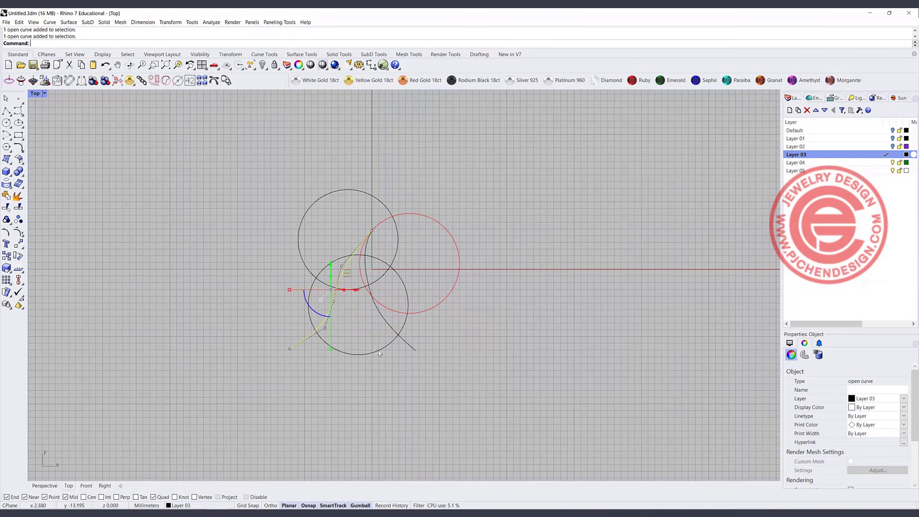
{"action": "left_click", "coordinate": [365, 336]}
{"action": "scroll", "coordinate": [345, 272], "scroll_direction": "up", "scroll_amount": 2}
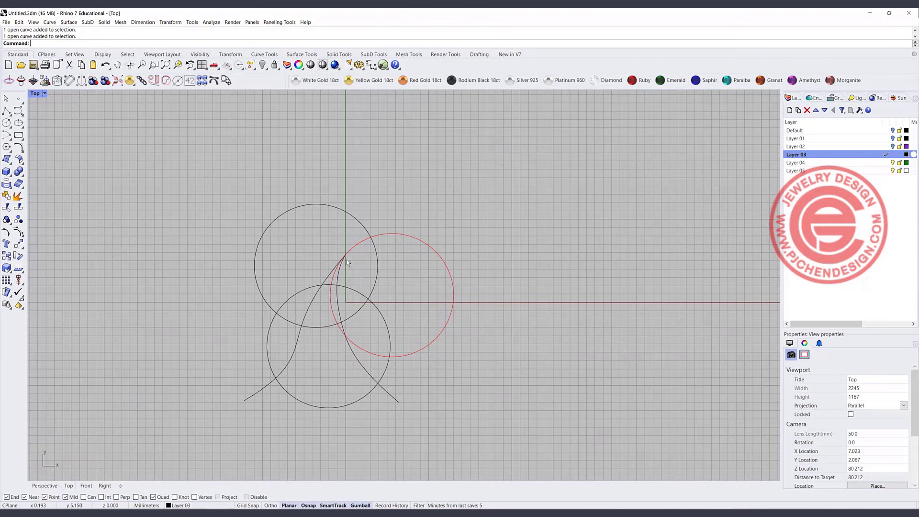
{"action": "scroll", "coordinate": [338, 266], "scroll_direction": "up", "scroll_amount": 5}
{"action": "scroll", "coordinate": [338, 272], "scroll_direction": "down", "scroll_amount": 3}
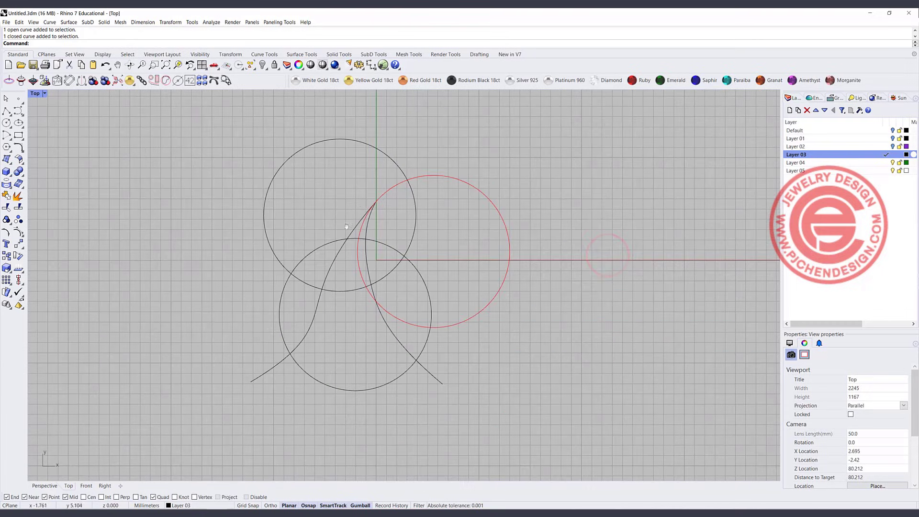
{"action": "scroll", "coordinate": [334, 220], "scroll_direction": "up", "scroll_amount": 3}
{"action": "left_click", "coordinate": [334, 220]}
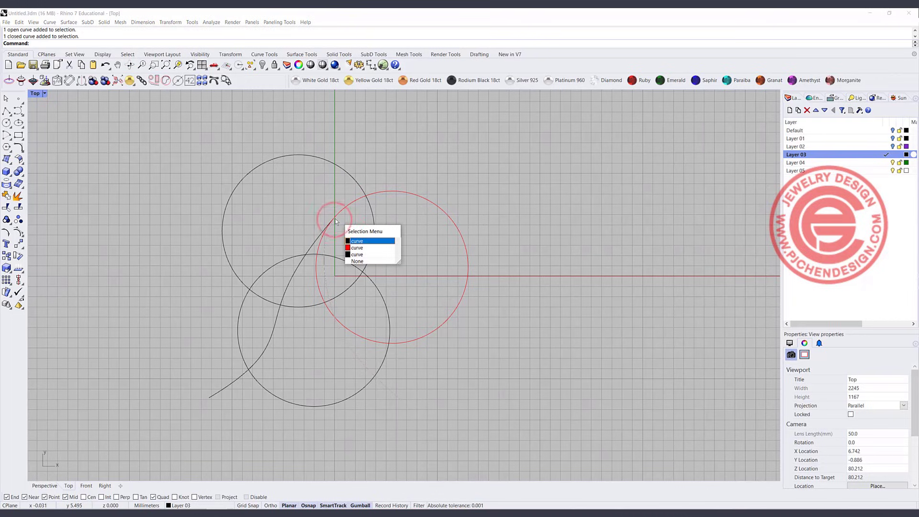
{"action": "left_click", "coordinate": [118, 152]}
{"action": "left_click", "coordinate": [21, 138]}
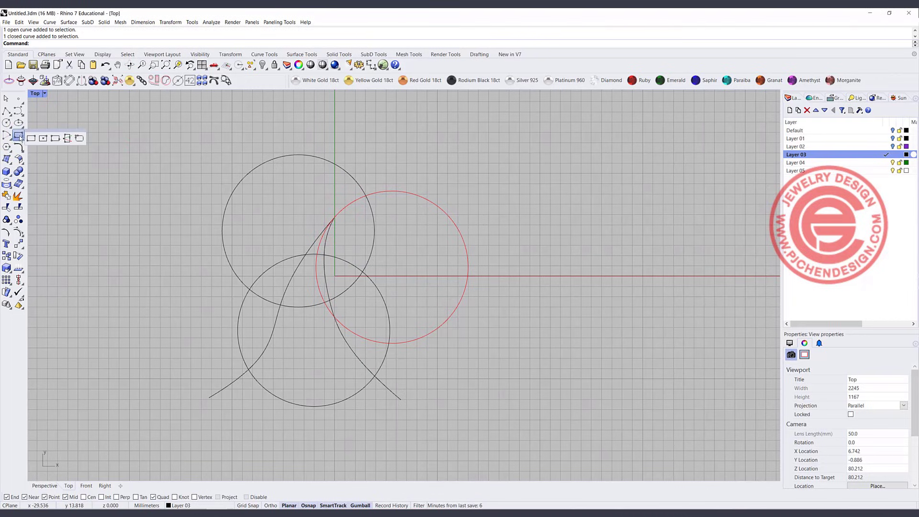
Step: Draw a conic-cornered rectangle about 1 by 1 mm in the Front view, starting from the shared upper end of the two flowing curves
{"action": "right_click", "coordinate": [82, 140]}
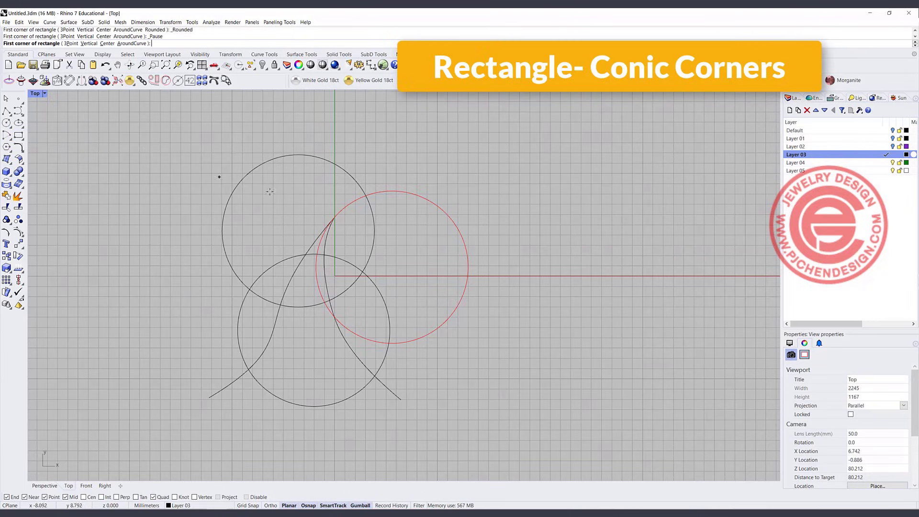
{"action": "left_click", "coordinate": [332, 216]}
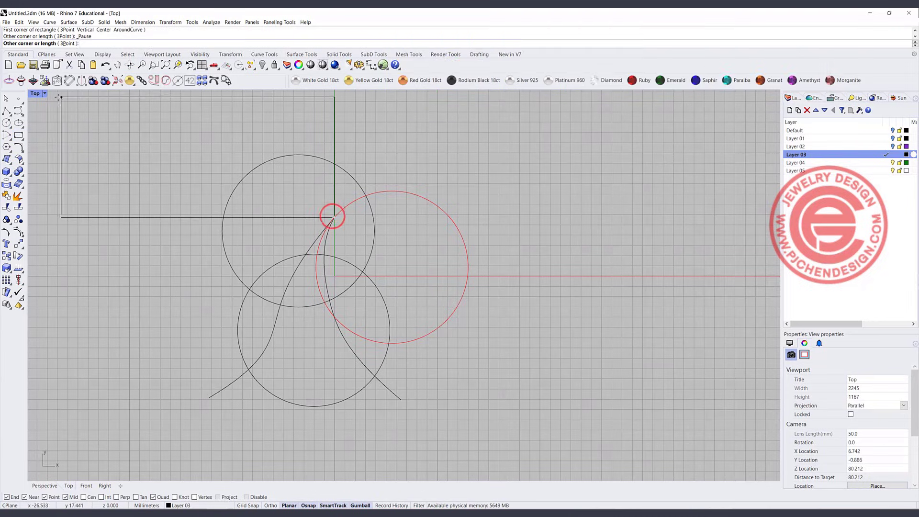
{"action": "double_click", "coordinate": [36, 93]}
{"action": "scroll", "coordinate": [206, 334], "scroll_direction": "up", "scroll_amount": 4}
{"action": "scroll", "coordinate": [240, 388], "scroll_direction": "up", "scroll_amount": 3}
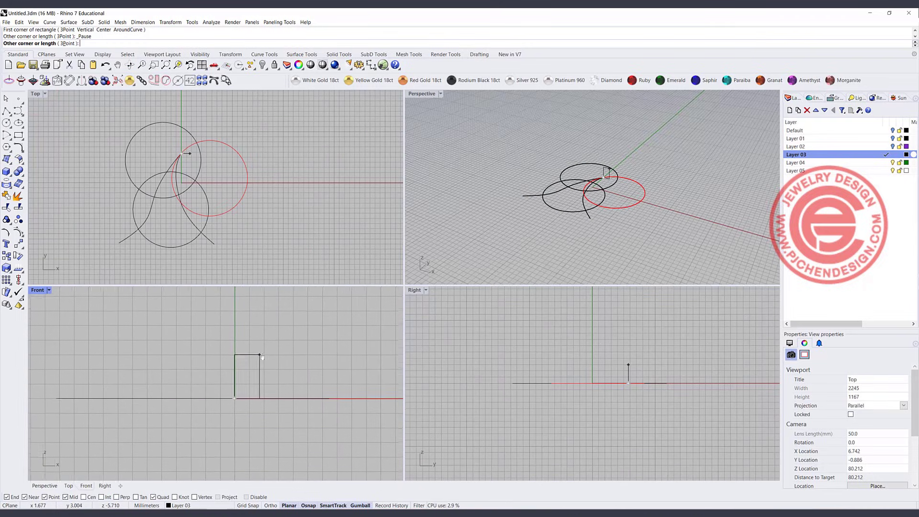
{"action": "scroll", "coordinate": [259, 359], "scroll_direction": "up", "scroll_amount": 2}
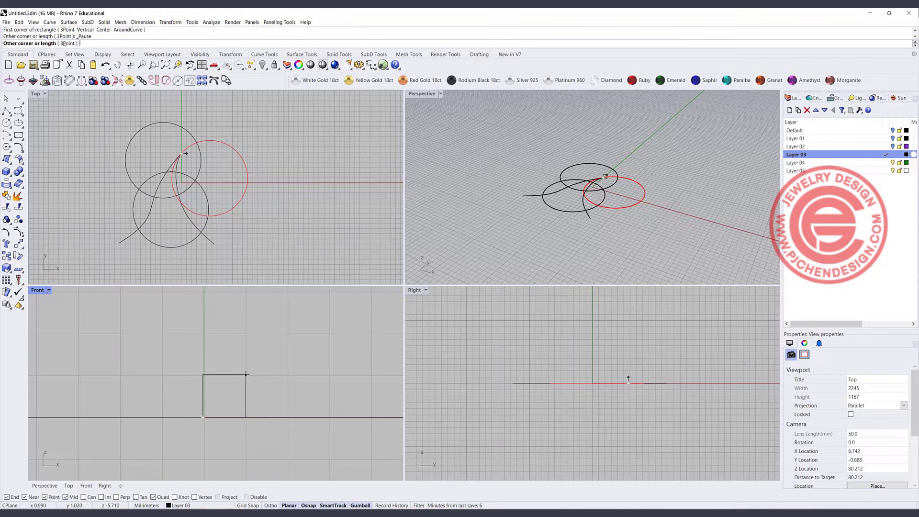
{"action": "left_click", "coordinate": [246, 374]}
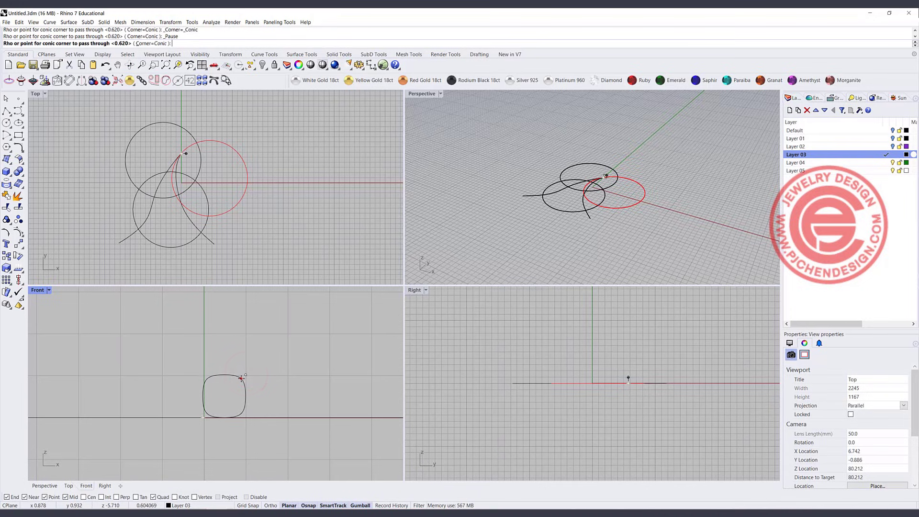
{"action": "left_click", "coordinate": [240, 379]}
Step: Draw a straight horizontal line across the middle of the rounded profile, joining its left and right quadrant points
{"action": "scroll", "coordinate": [189, 155], "scroll_direction": "up", "scroll_amount": 8}
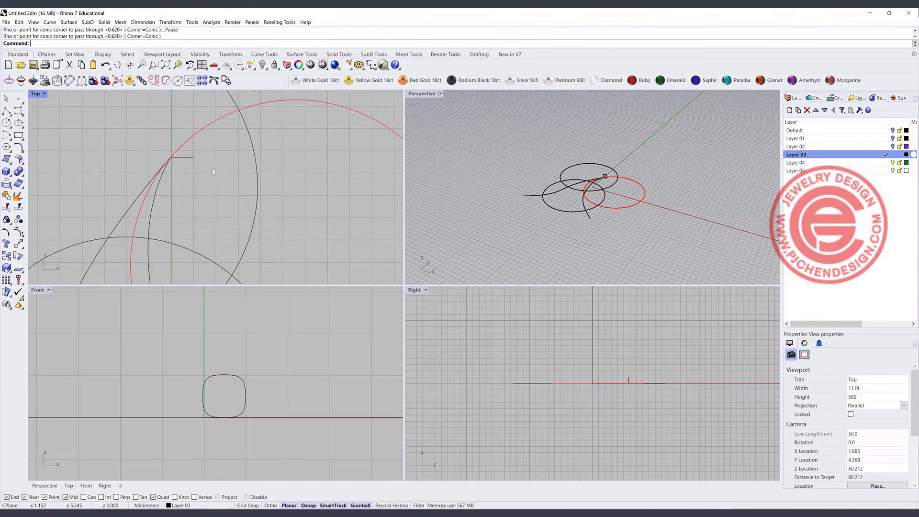
{"action": "left_click", "coordinate": [7, 111]}
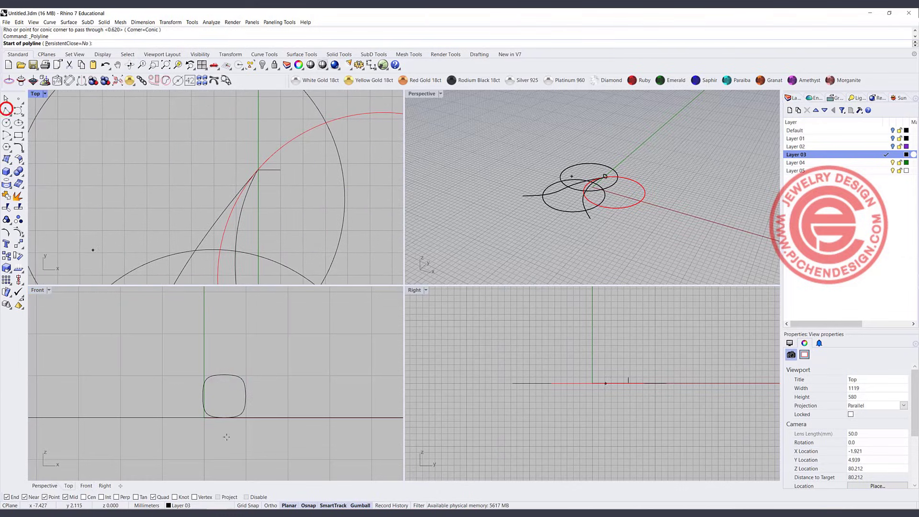
{"action": "left_click", "coordinate": [203, 396]}
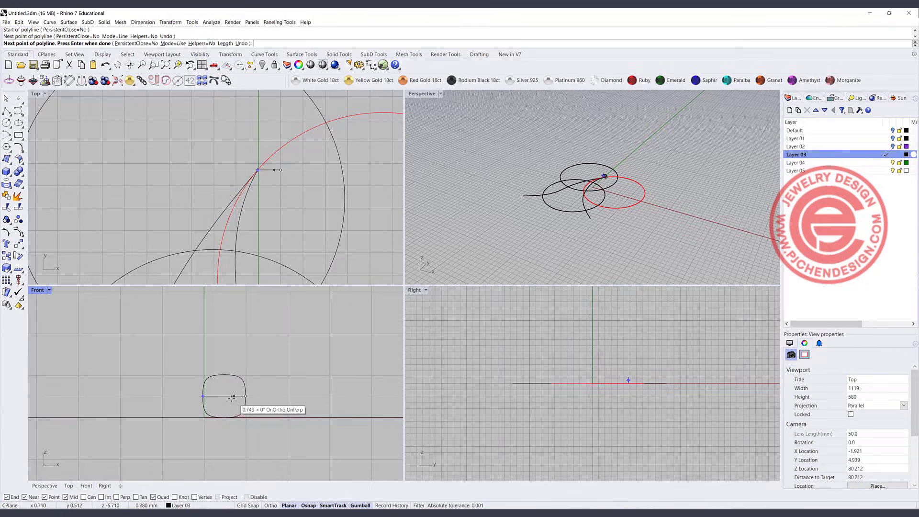
{"action": "scroll", "coordinate": [229, 397], "scroll_direction": "up", "scroll_amount": 2}
{"action": "key", "text": "Return"}
Step: Move the profile and its midline from the line's midpoint to the flowing curves' shared end on the red circle
{"action": "scroll", "coordinate": [222, 390], "scroll_direction": "up", "scroll_amount": 3}
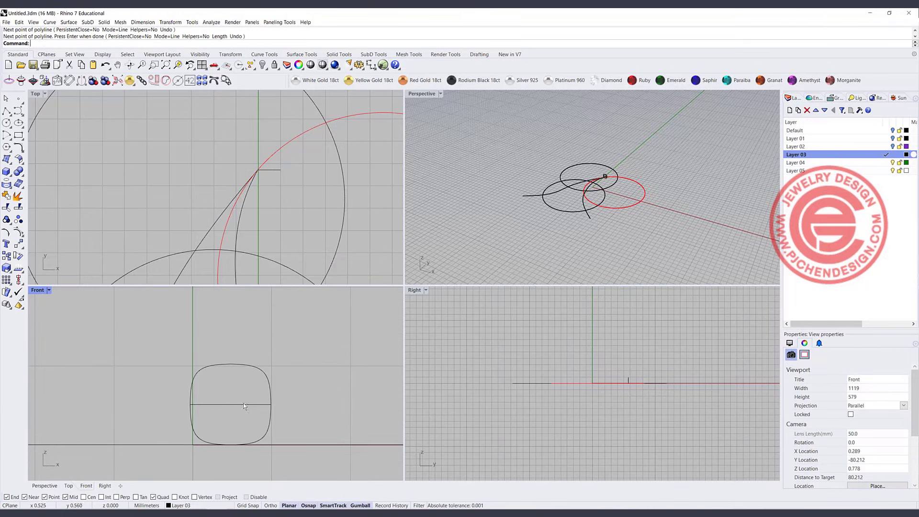
{"action": "left_click_drag", "start_coordinate": [302, 403], "coordinate": [229, 385]}
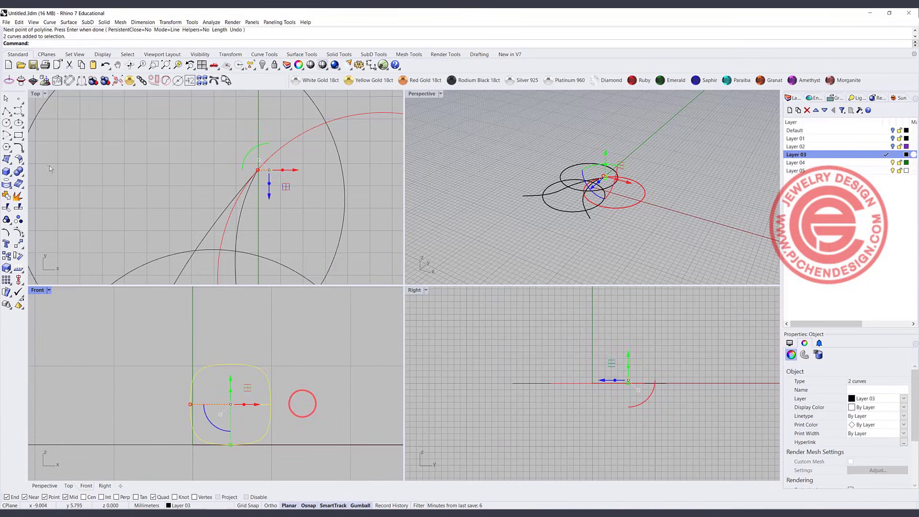
{"action": "left_click", "coordinate": [18, 243]}
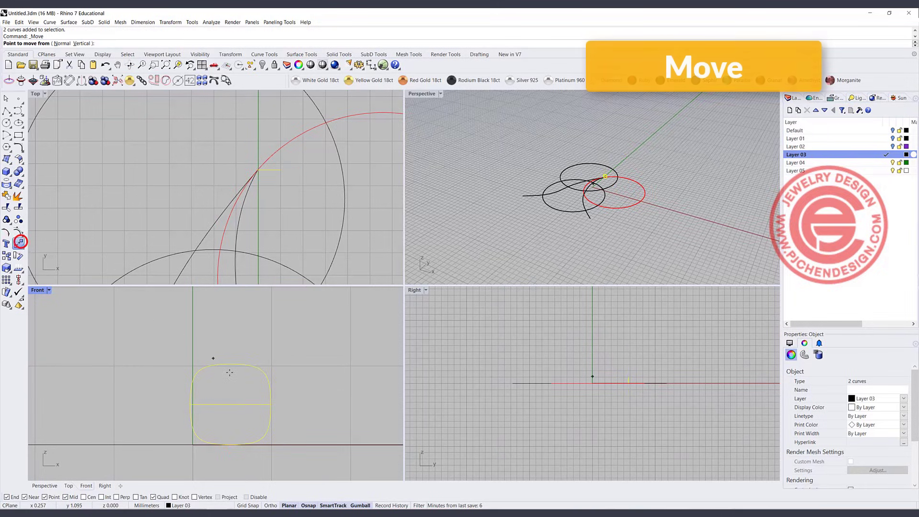
{"action": "left_click", "coordinate": [230, 403]}
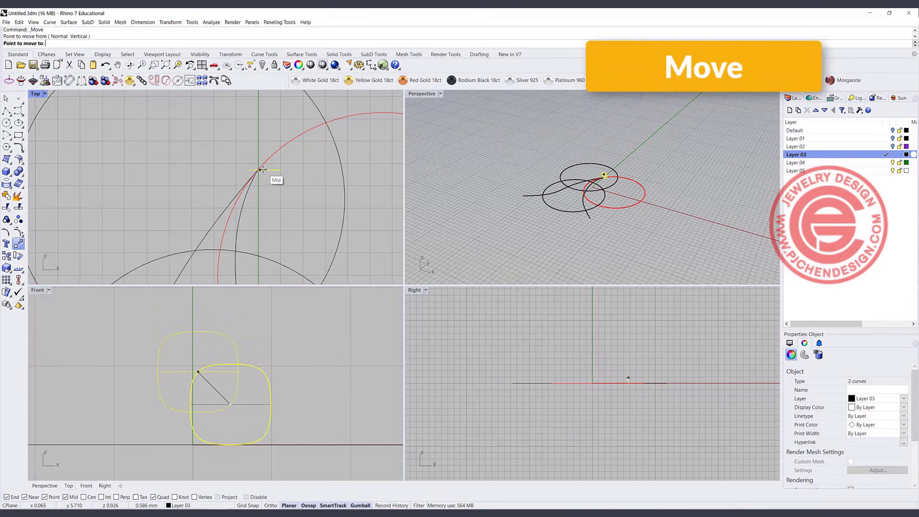
{"action": "scroll", "coordinate": [262, 170], "scroll_direction": "up", "scroll_amount": 4}
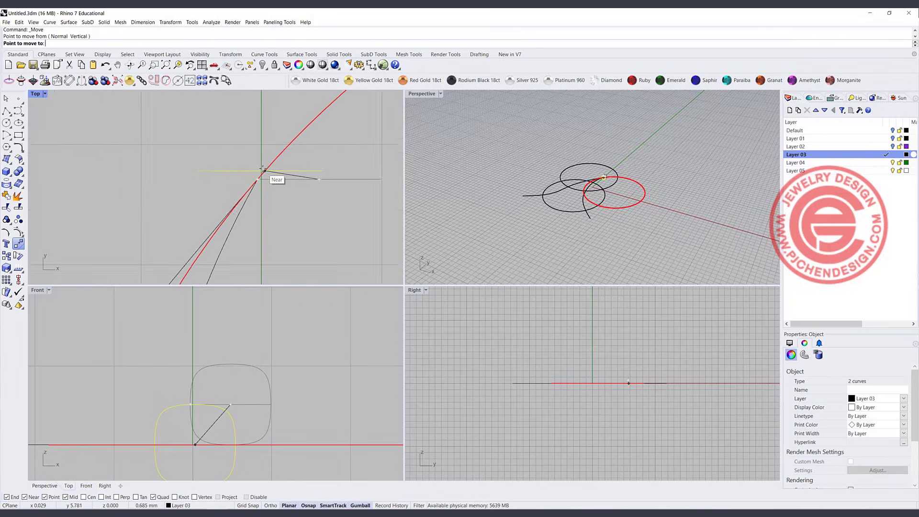
{"action": "left_click", "coordinate": [255, 187]}
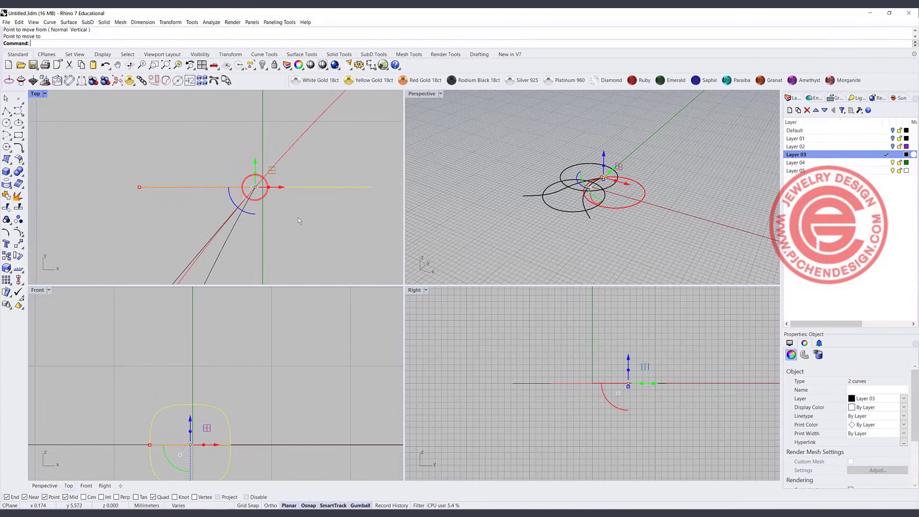
Step: Rotate the profile and its midline in the Top view so they cross the red circle roughly perpendicularly
{"action": "scroll", "coordinate": [249, 220], "scroll_direction": "down", "scroll_amount": 3}
{"action": "left_click_drag", "start_coordinate": [245, 235], "coordinate": [220, 234]}
{"action": "left_click", "coordinate": [314, 241]}
{"action": "left_click", "coordinate": [224, 186]}
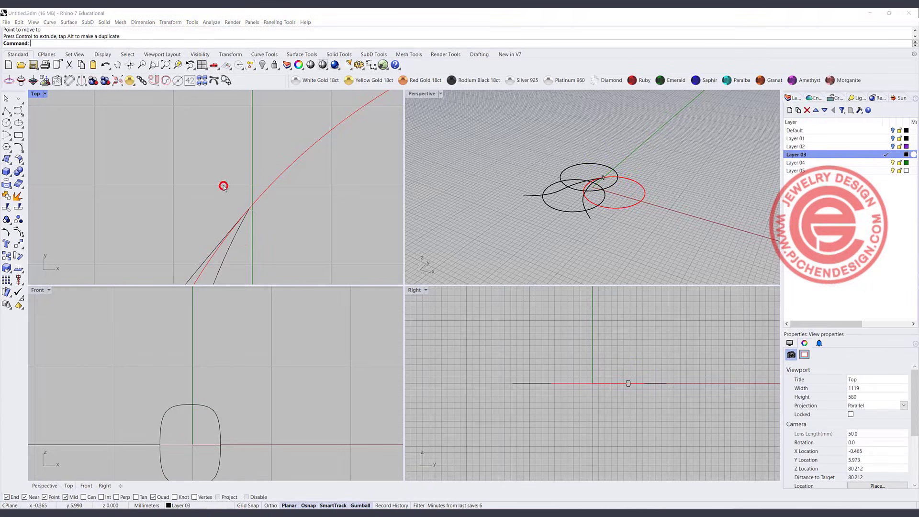
{"action": "left_click", "coordinate": [339, 224]}
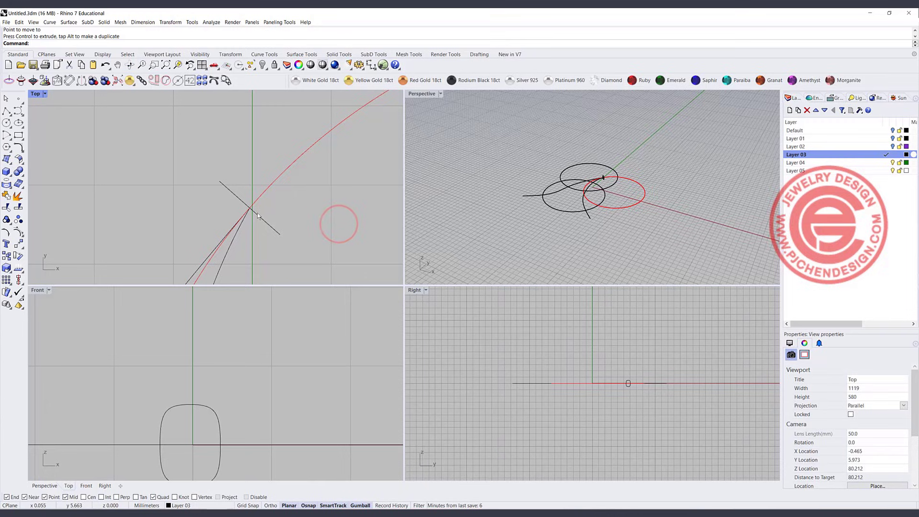
{"action": "left_click", "coordinate": [260, 195]}
{"action": "left_click", "coordinate": [307, 197]}
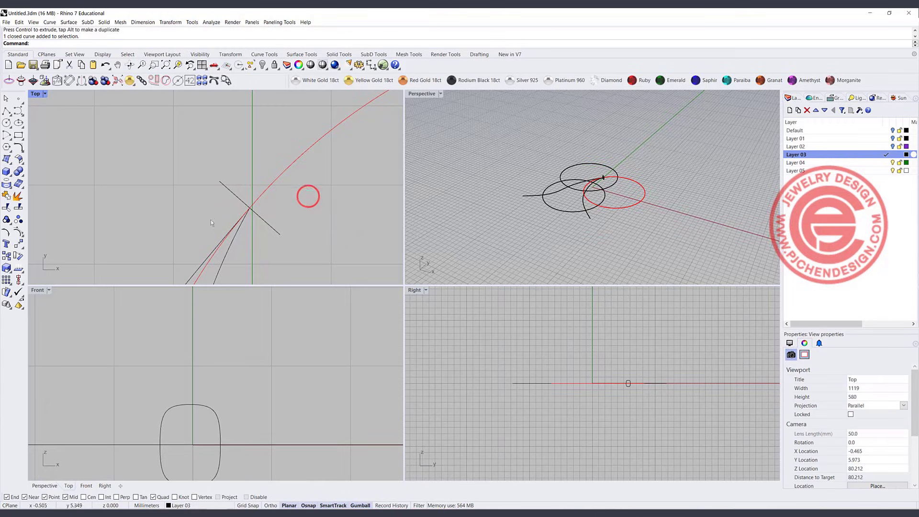
Step: Select both flowing curves and turn on their control points
{"action": "scroll", "coordinate": [306, 171], "scroll_direction": "down", "scroll_amount": 8}
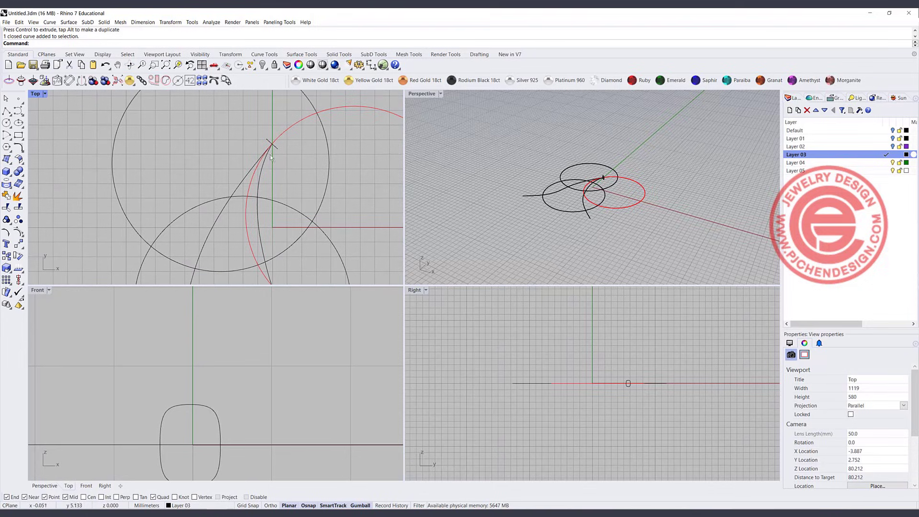
{"action": "right_click_drag", "start_coordinate": [217, 191], "coordinate": [215, 209]}
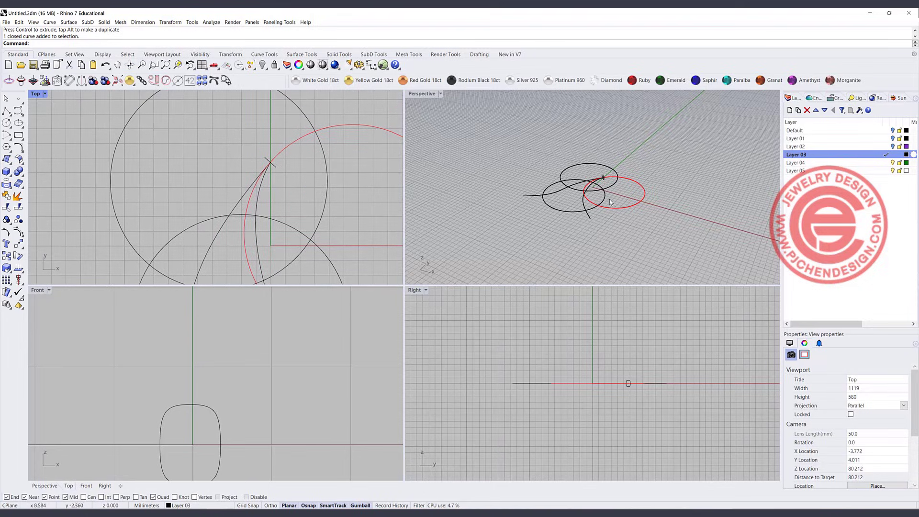
{"action": "left_click", "coordinate": [262, 186]}
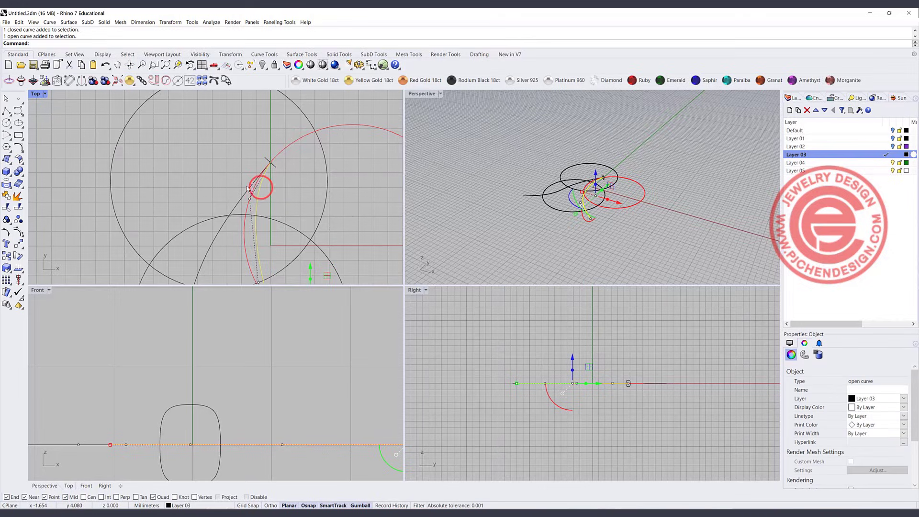
{"action": "left_click", "coordinate": [249, 185], "text": "shift"}
{"action": "scroll", "coordinate": [263, 170], "scroll_direction": "up", "scroll_amount": 2}
{"action": "scroll", "coordinate": [262, 170], "scroll_direction": "up", "scroll_amount": 4}
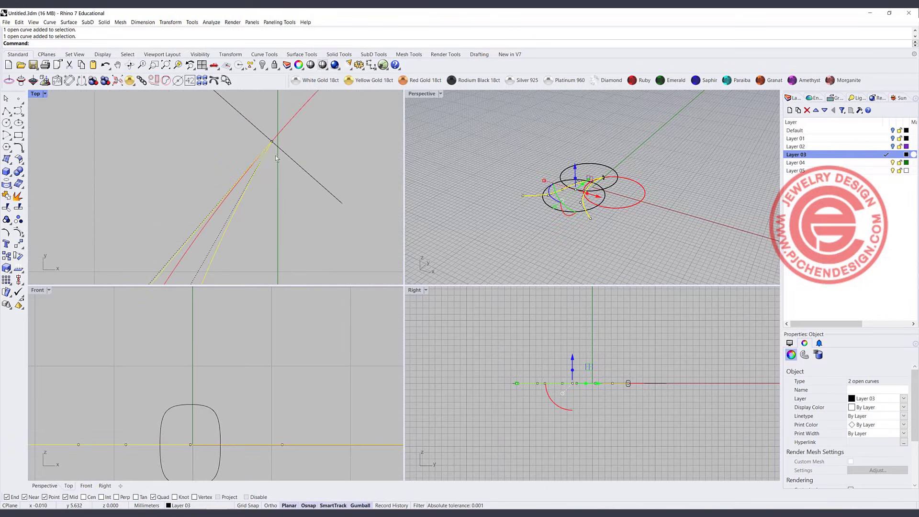
Step: Move the left flowing curve's upper end control point to the left end of the profile's midline
{"action": "left_click", "coordinate": [272, 143]}
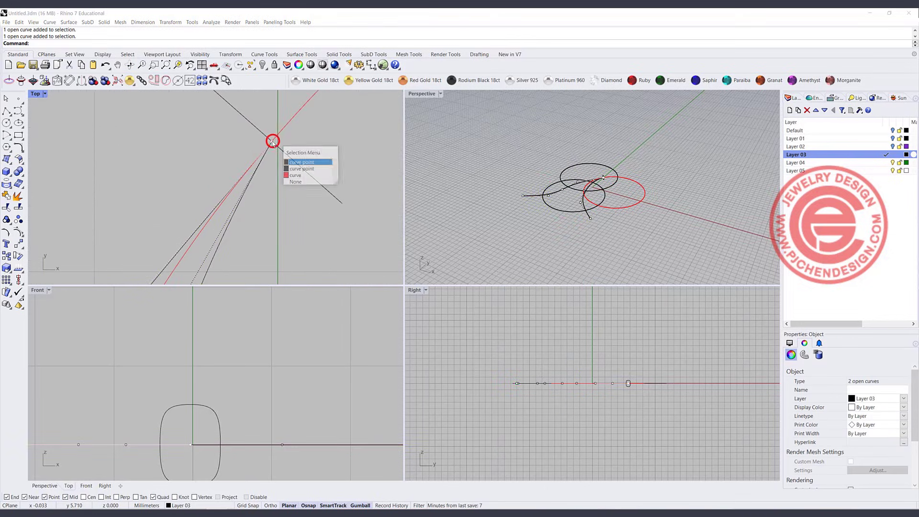
{"action": "left_click", "coordinate": [289, 164]}
{"action": "scroll", "coordinate": [603, 197], "scroll_direction": "up", "scroll_amount": 10}
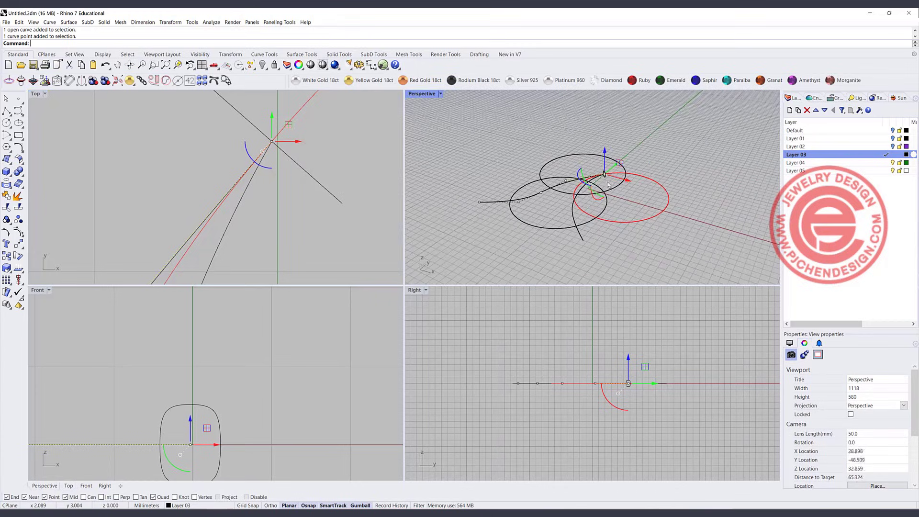
{"action": "right_click_drag", "start_coordinate": [606, 201], "coordinate": [413, 165]}
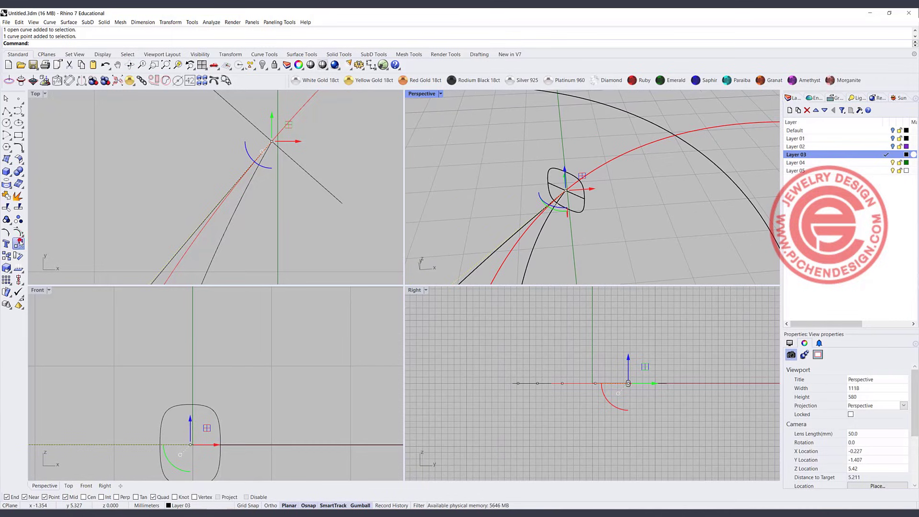
{"action": "left_click", "coordinate": [564, 187]}
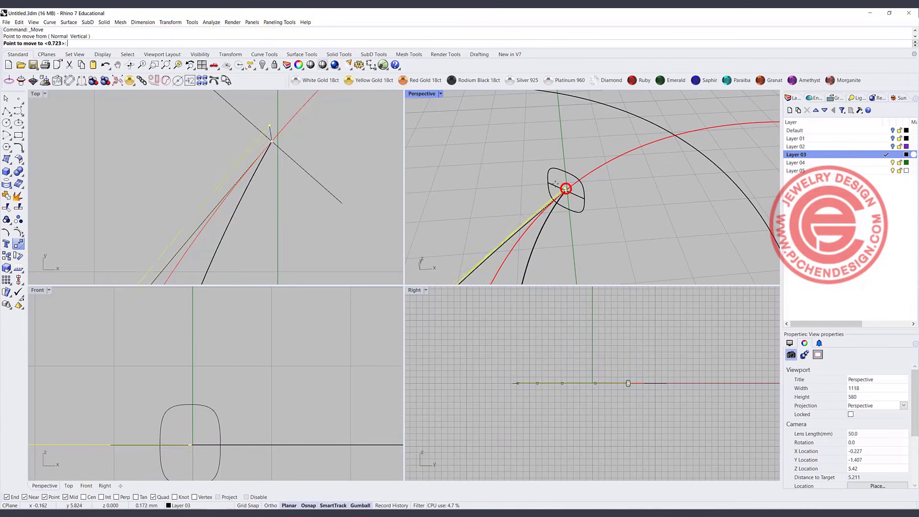
{"action": "left_click", "coordinate": [548, 184]}
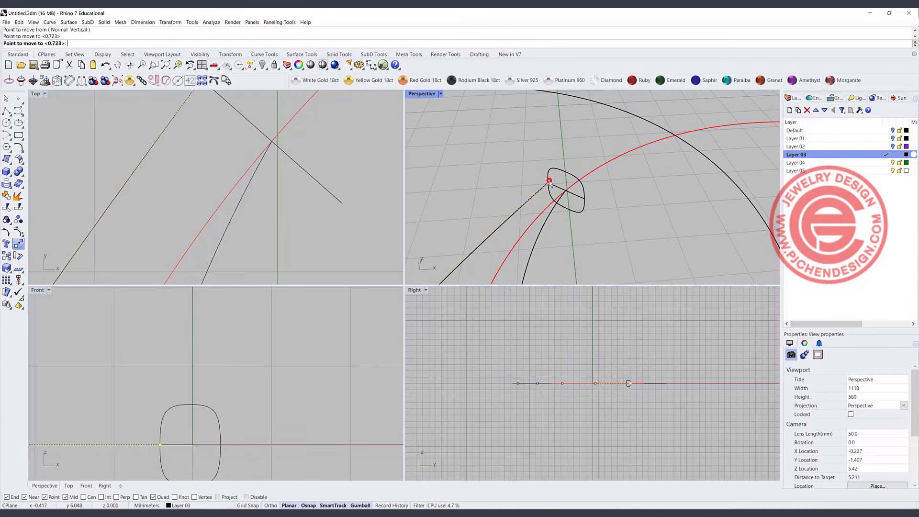
{"action": "left_click", "coordinate": [548, 218]}
Step: Move the right flowing curve's upper end control point to the right end of the profile's midline
{"action": "key", "text": "Return"}
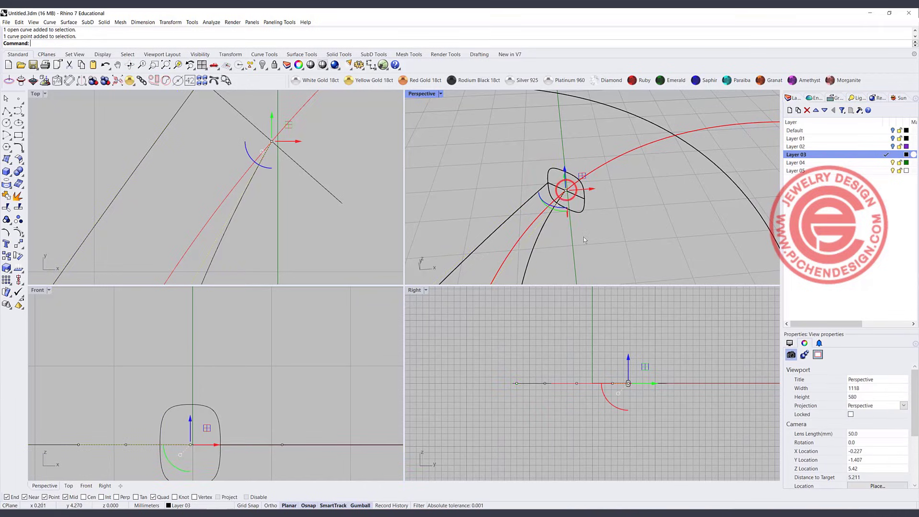
{"action": "left_click", "coordinate": [566, 190]}
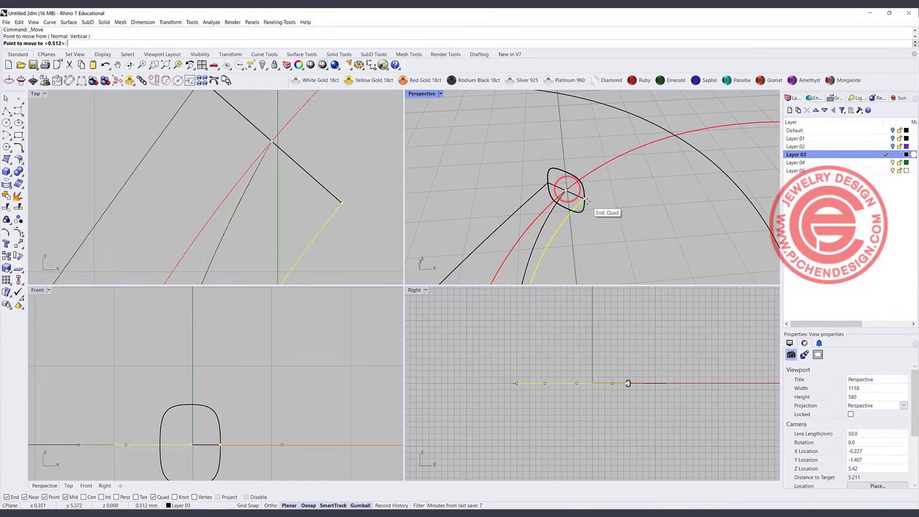
{"action": "left_click", "coordinate": [584, 197]}
{"action": "left_click", "coordinate": [657, 241]}
Step: In a maximized Front view, draw a wide shallow arc above the existing strand profile using start, end and point on arc
{"action": "scroll", "coordinate": [309, 148], "scroll_direction": "down", "scroll_amount": 10}
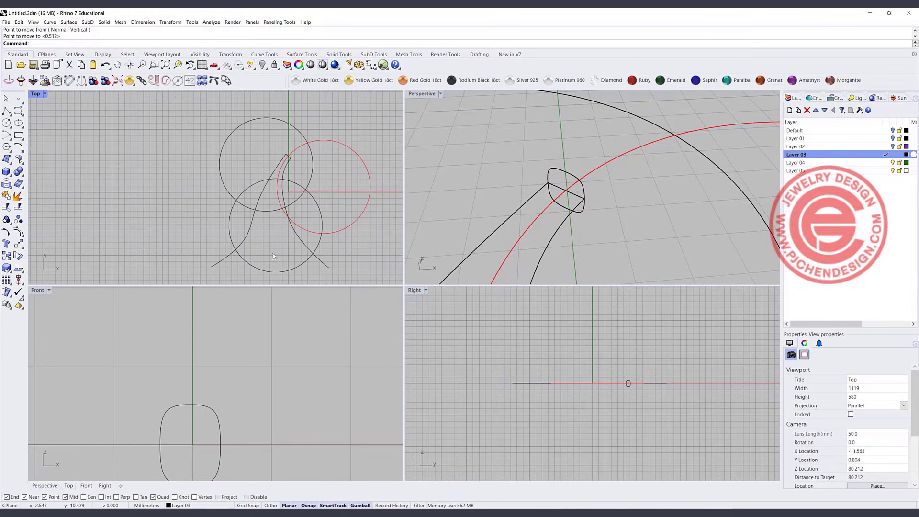
{"action": "right_click_drag", "start_coordinate": [272, 261], "coordinate": [211, 186]}
{"action": "scroll", "coordinate": [183, 383], "scroll_direction": "down", "scroll_amount": 10}
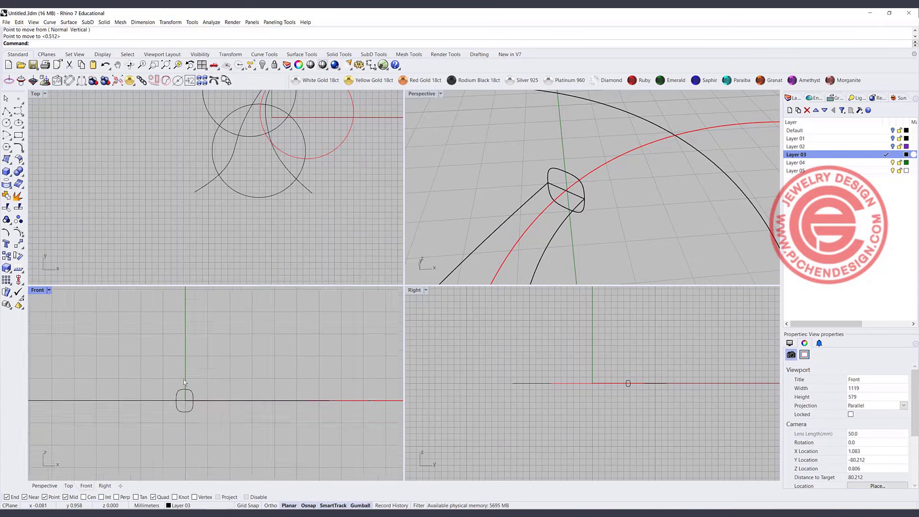
{"action": "right_click_drag", "start_coordinate": [183, 379], "coordinate": [179, 402]}
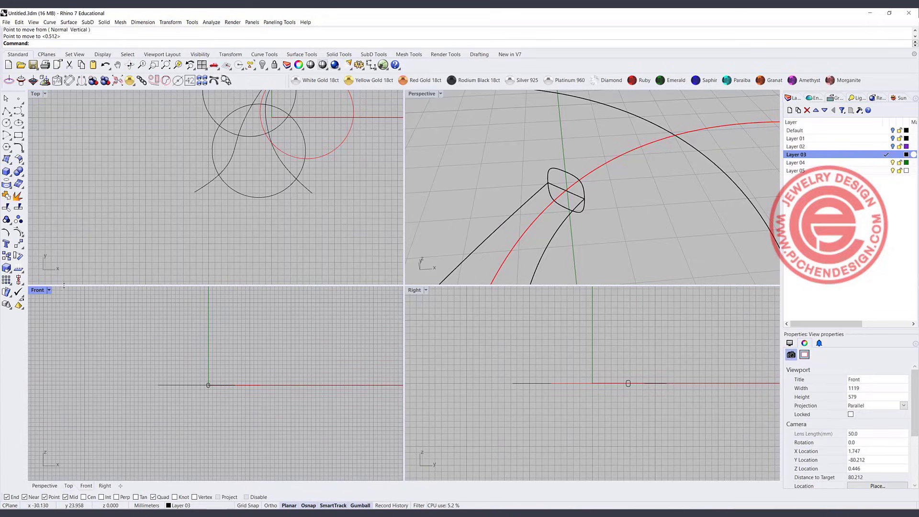
{"action": "double_click", "coordinate": [38, 290]}
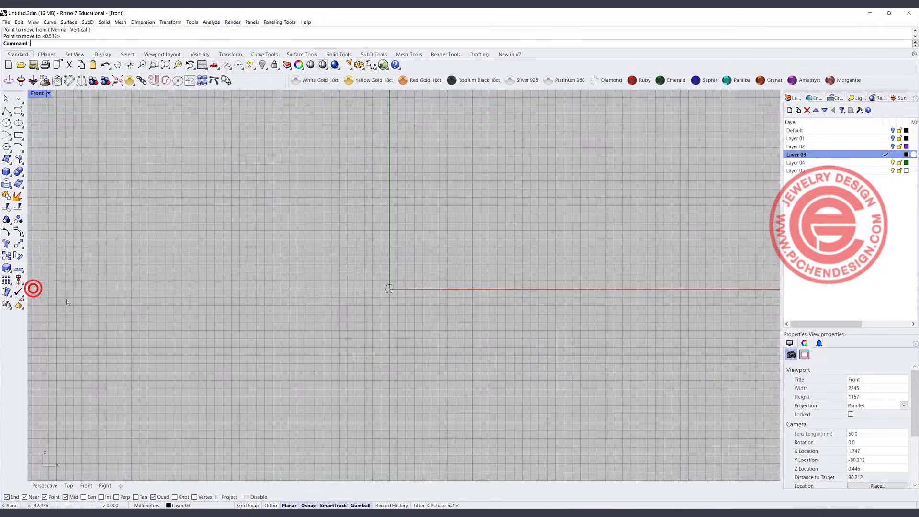
{"action": "right_click_drag", "start_coordinate": [286, 274], "coordinate": [266, 272]}
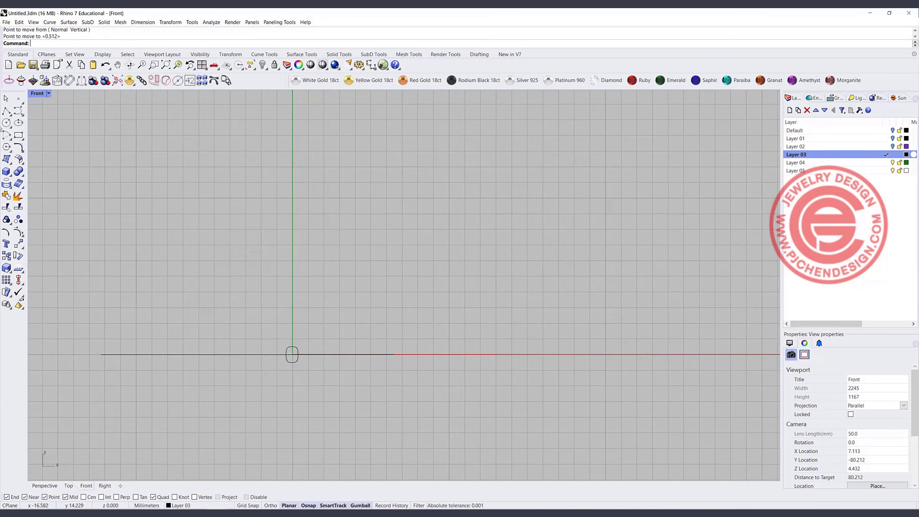
{"action": "left_click", "coordinate": [8, 135]}
{"action": "left_click", "coordinate": [30, 139]}
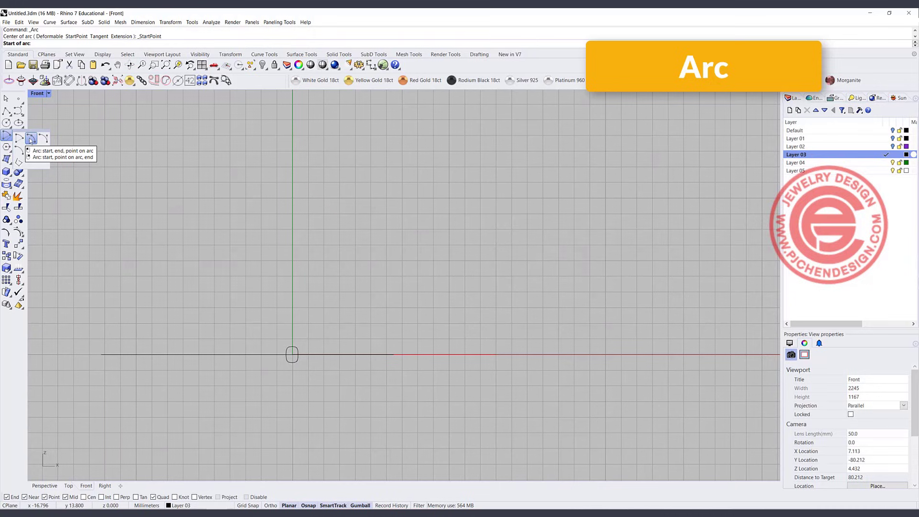
{"action": "left_click", "coordinate": [326, 238]}
{"action": "left_click", "coordinate": [429, 237]}
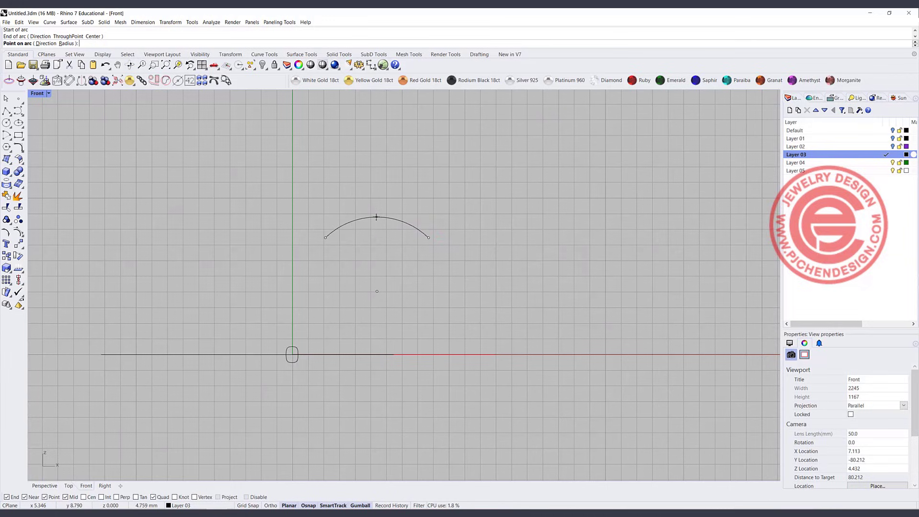
{"action": "left_click", "coordinate": [377, 216]}
Step: Draw a small arc about 2.2 mm wide extending horizontally outward from the wide arc's left end
{"action": "key", "text": "Return"}
{"action": "left_click", "coordinate": [326, 237]}
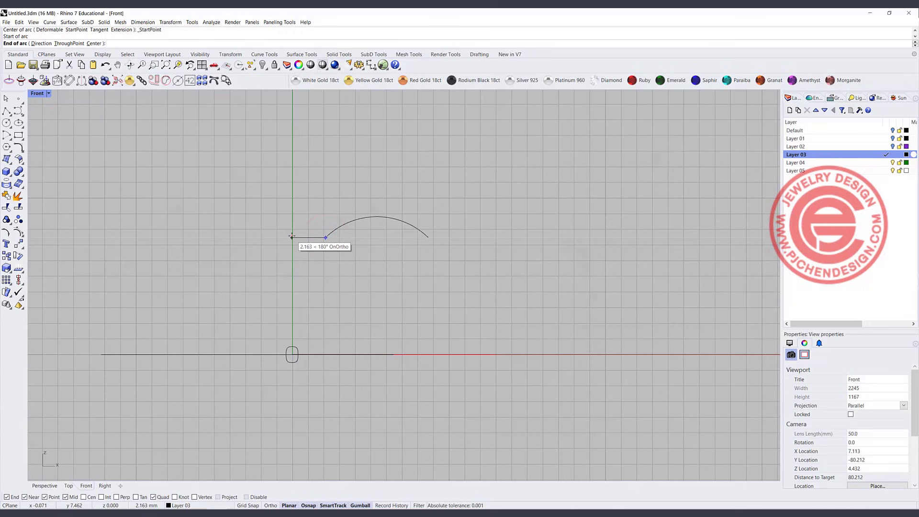
{"action": "left_click", "coordinate": [292, 238]}
{"action": "left_click", "coordinate": [307, 228]}
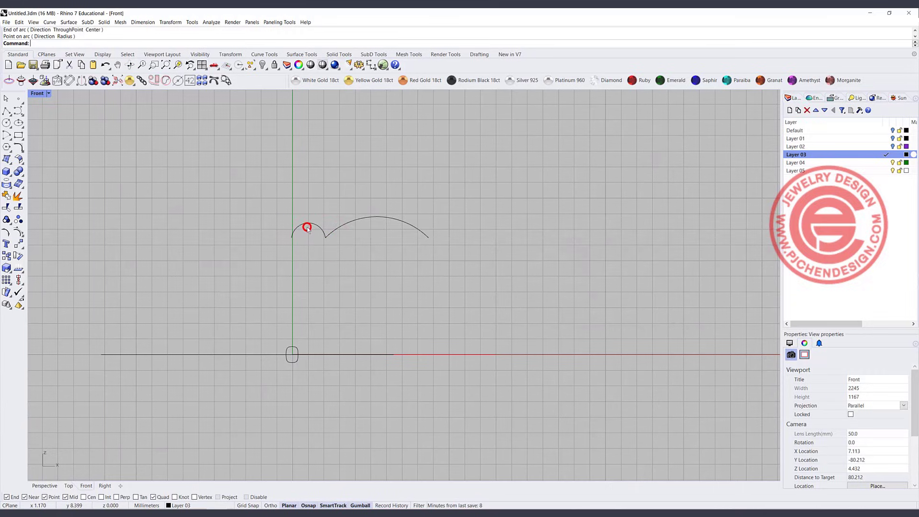
Step: Flatten the small arc by lowering its three upper control points
{"action": "left_click", "coordinate": [309, 225]}
{"action": "key", "text": "F10"}
{"action": "left_click_drag", "start_coordinate": [264, 211], "coordinate": [310, 203]}
{"action": "left_click", "coordinate": [397, 254]}
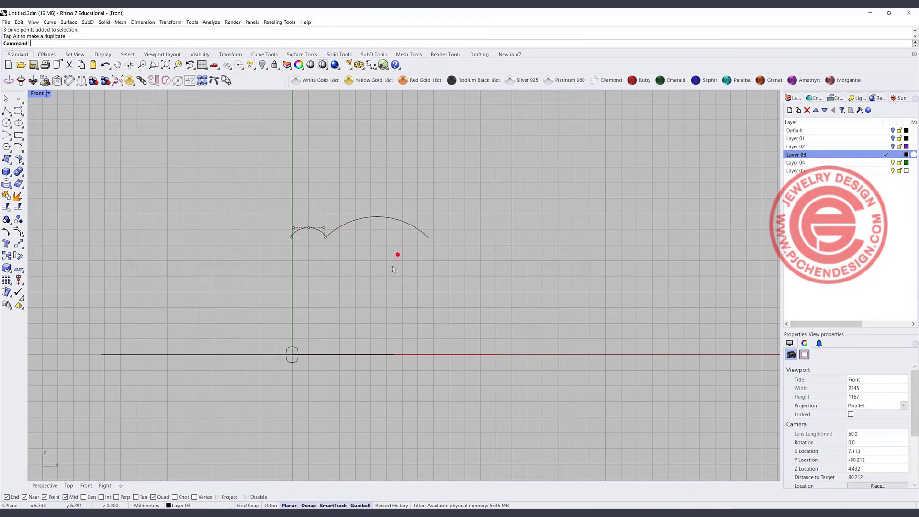
Step: Mirror the small arc to the other side across a vertical axis through the wide arc's midpoint
{"action": "left_click", "coordinate": [310, 232]}
{"action": "left_click", "coordinate": [19, 244]}
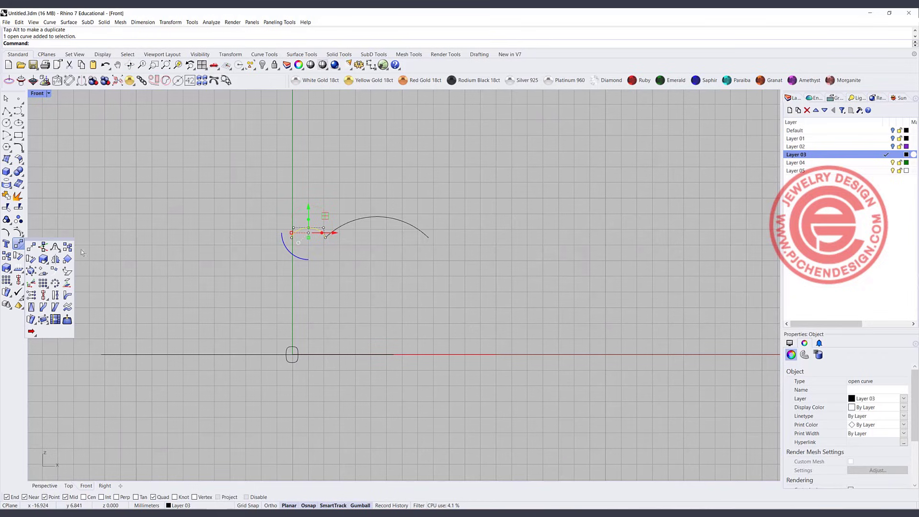
{"action": "left_click", "coordinate": [54, 256]}
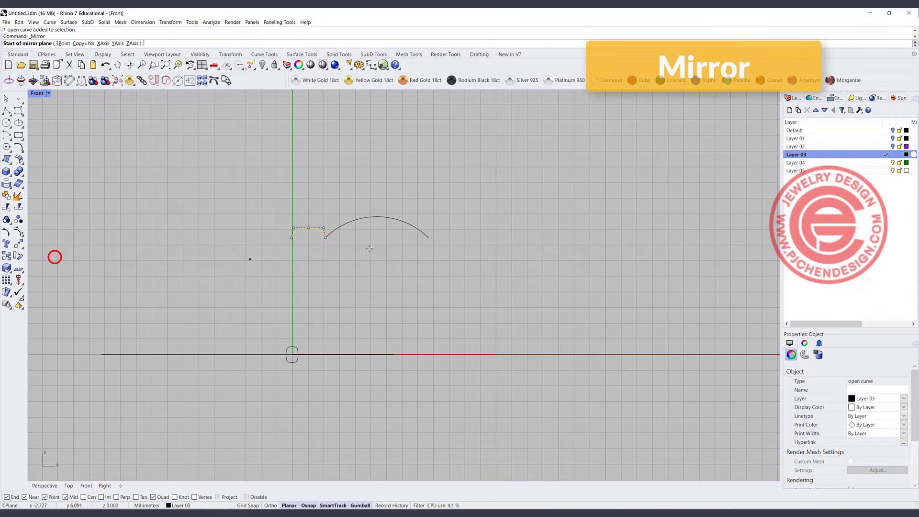
{"action": "left_click", "coordinate": [377, 216]}
{"action": "left_click", "coordinate": [376, 257]}
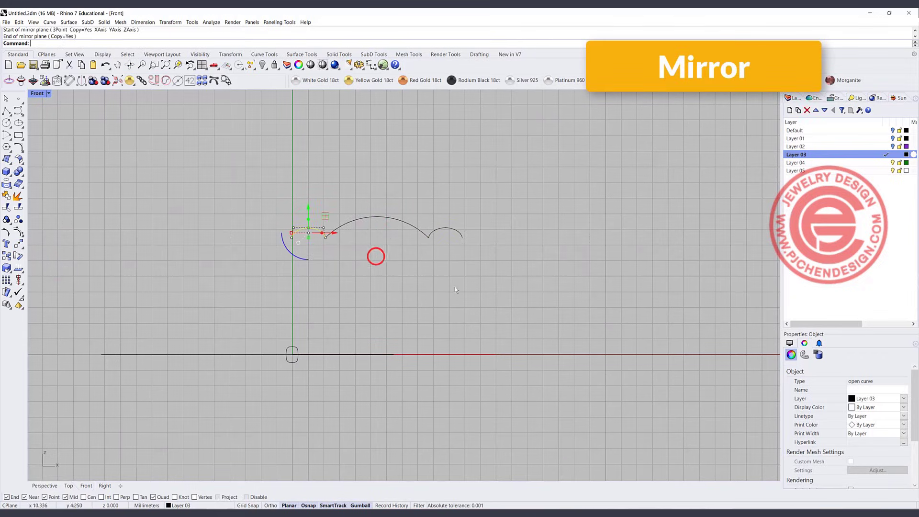
Step: Draw a rectangle below the three arcs, spanning from the outer end of one small arc to the other
{"action": "left_click", "coordinate": [19, 135]}
{"action": "left_click", "coordinate": [292, 238]}
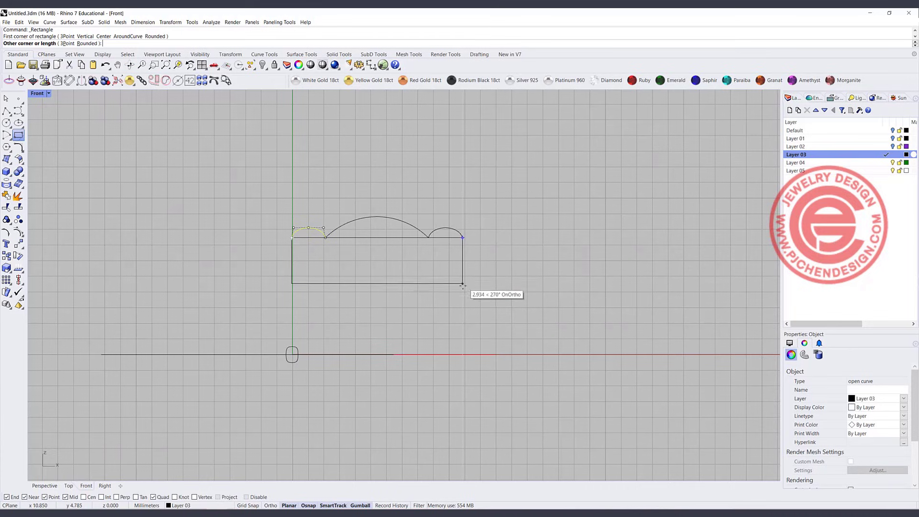
{"action": "left_click", "coordinate": [462, 281]}
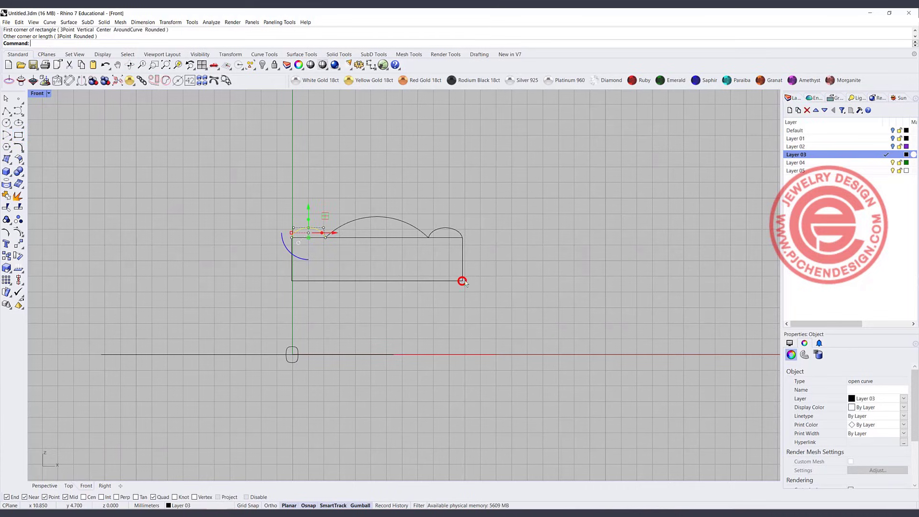
Step: Explode the rectangle and delete its top edge beneath the arcs
{"action": "scroll", "coordinate": [379, 241], "scroll_direction": "up", "scroll_amount": 1}
{"action": "left_click", "coordinate": [382, 236], "text": "shift"}
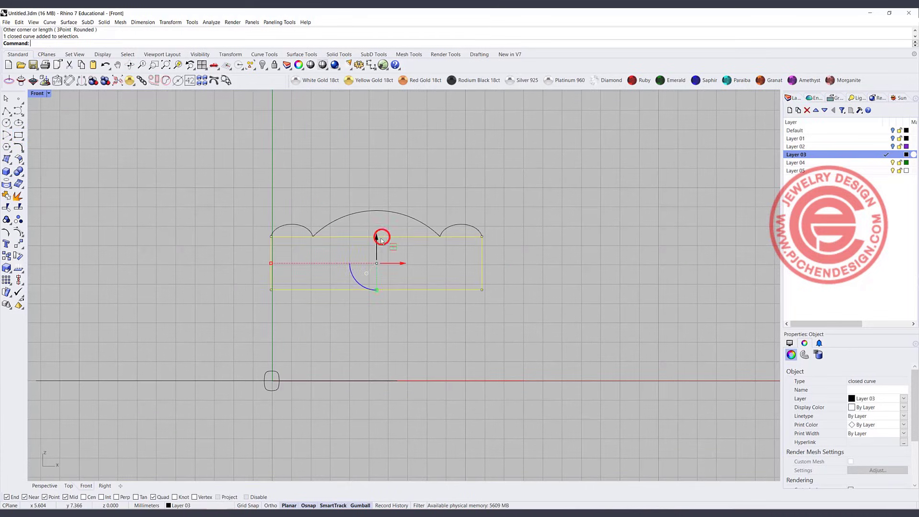
{"action": "left_click", "coordinate": [17, 195]}
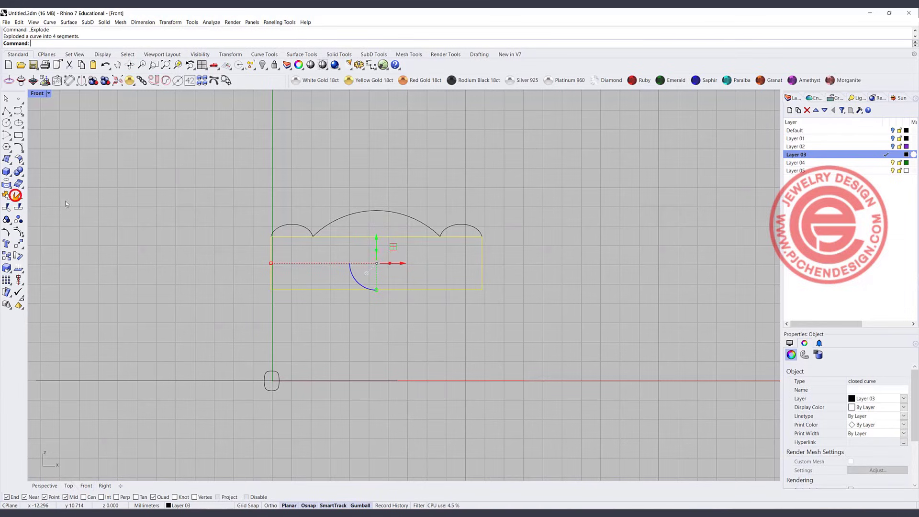
{"action": "left_click", "coordinate": [160, 203]}
{"action": "left_click", "coordinate": [360, 237]}
{"action": "key", "text": "Delete"}
{"action": "left_click", "coordinate": [359, 237]}
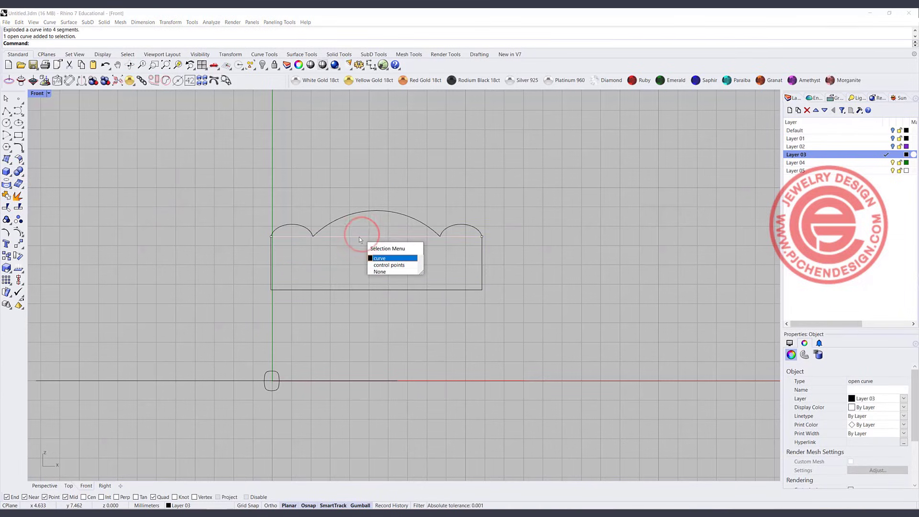
Step: Join the three arcs and the remaining rectangle edges into one closed profile curve
{"action": "left_click", "coordinate": [547, 304]}
{"action": "left_click_drag", "start_coordinate": [221, 167], "coordinate": [593, 326]}
{"action": "left_click", "coordinate": [24, 221]}
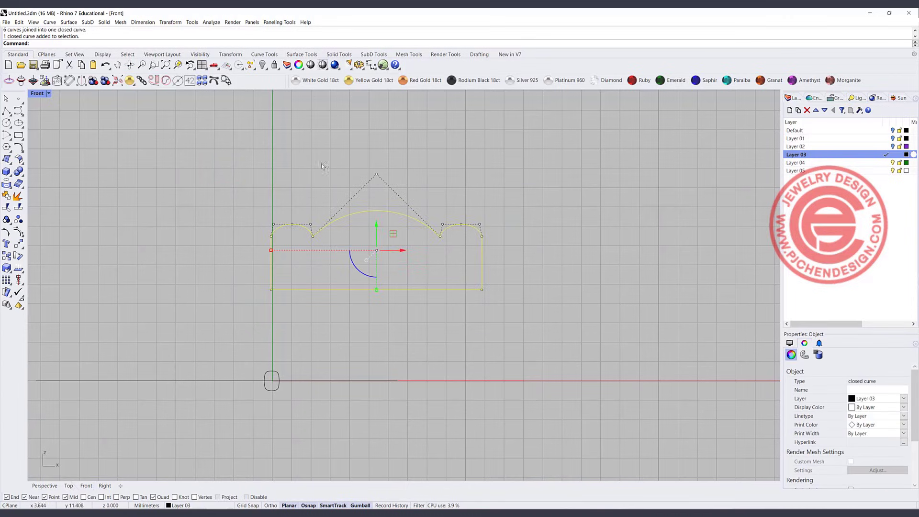
Step: Fillet the left valley between the small arc and the wide arc with a radius of 0.2
{"action": "scroll", "coordinate": [303, 226], "scroll_direction": "up", "scroll_amount": 4}
{"action": "scroll", "coordinate": [303, 233], "scroll_direction": "up", "scroll_amount": 4}
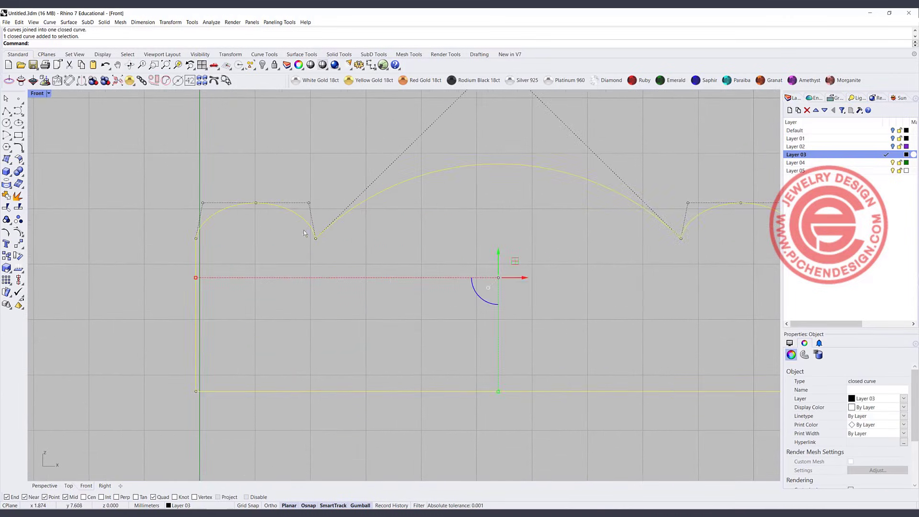
{"action": "scroll", "coordinate": [638, 260], "scroll_direction": "down", "scroll_amount": 8}
{"action": "right_click_drag", "start_coordinate": [639, 260], "coordinate": [448, 238]}
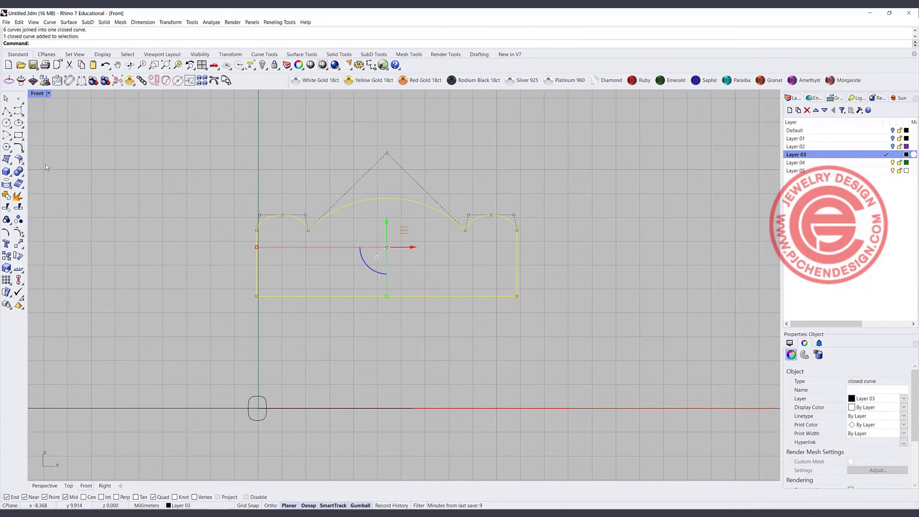
{"action": "left_click", "coordinate": [18, 146]}
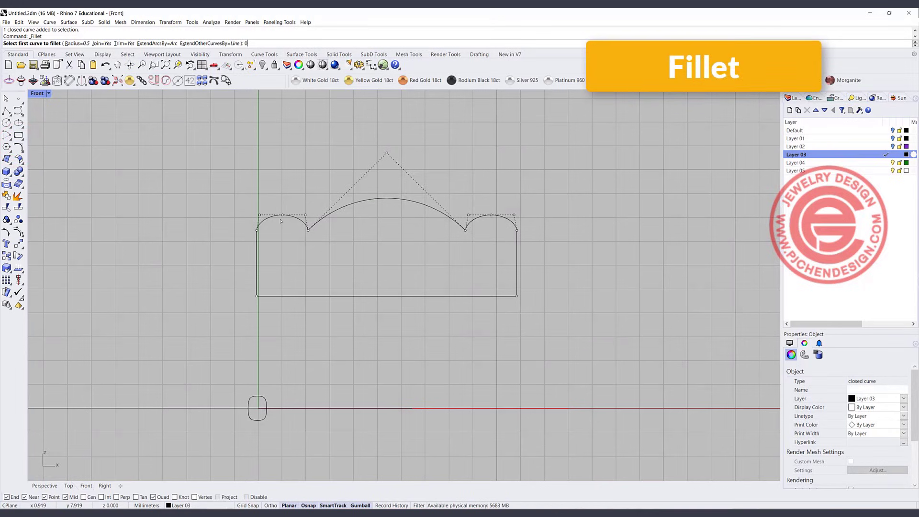
{"action": "type", "text": "0.2"}
{"action": "key", "text": "Return"}
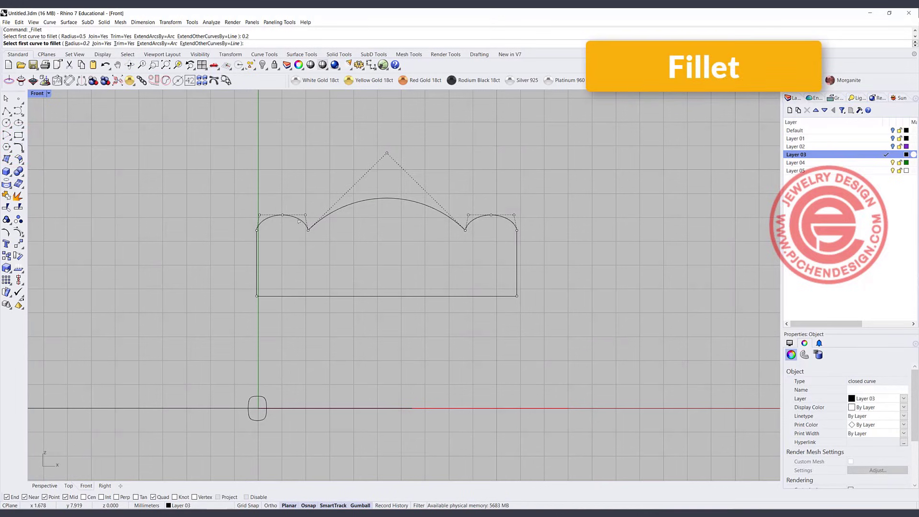
{"action": "left_click", "coordinate": [302, 223]}
{"action": "left_click", "coordinate": [315, 223]}
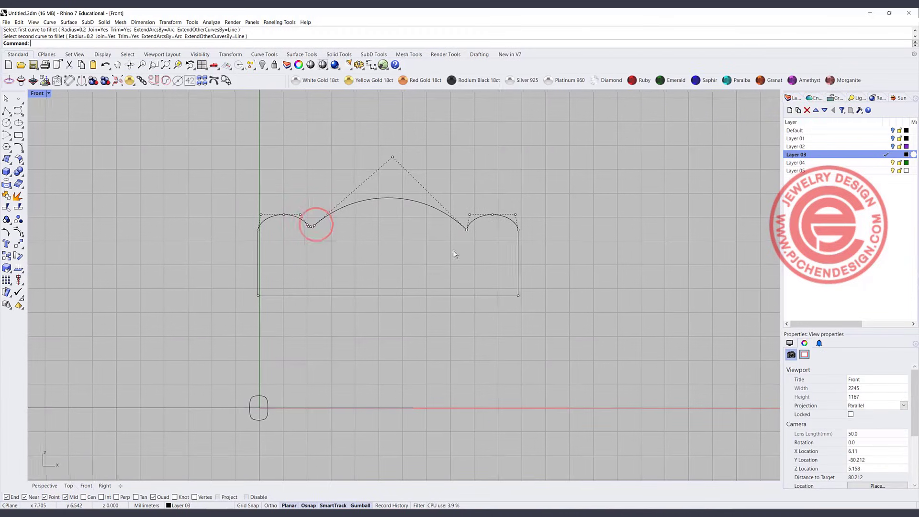
Step: Fillet the right valley between the wide arc and the mirrored small arc with the same 0.2 radius
{"action": "left_click", "coordinate": [460, 222]}
{"action": "key", "text": "Return"}
{"action": "left_click", "coordinate": [461, 222]}
{"action": "left_click", "coordinate": [469, 222]}
Step: Create a linear array of 5 scalloped profiles side by side, using the profile's bottom corners as the spacing reference
{"action": "scroll", "coordinate": [383, 271], "scroll_direction": "down", "scroll_amount": 5}
{"action": "right_click_drag", "start_coordinate": [437, 253], "coordinate": [329, 245]}
{"action": "left_click", "coordinate": [330, 237]}
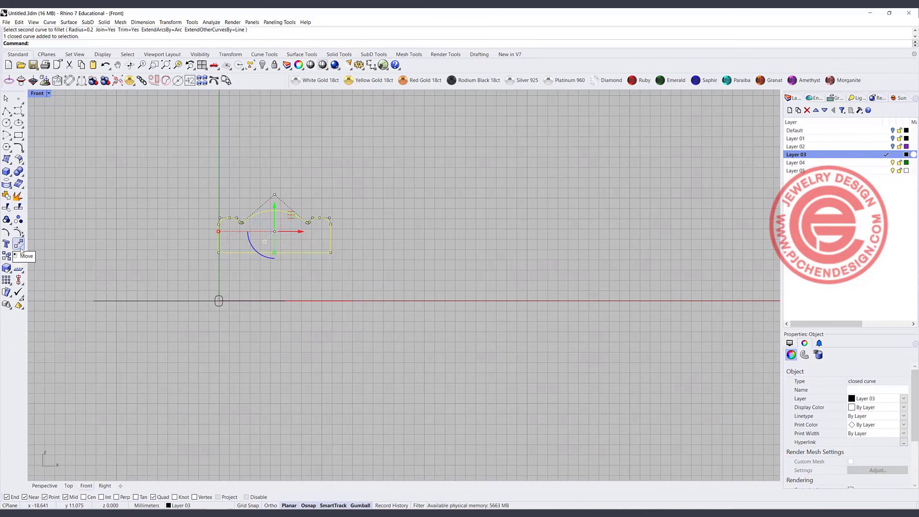
{"action": "left_click", "coordinate": [6, 280]}
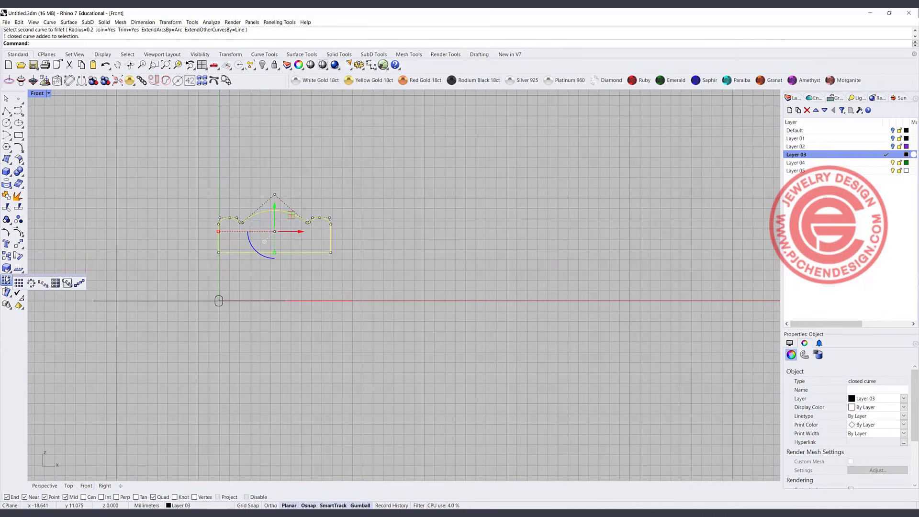
{"action": "left_click", "coordinate": [79, 284]}
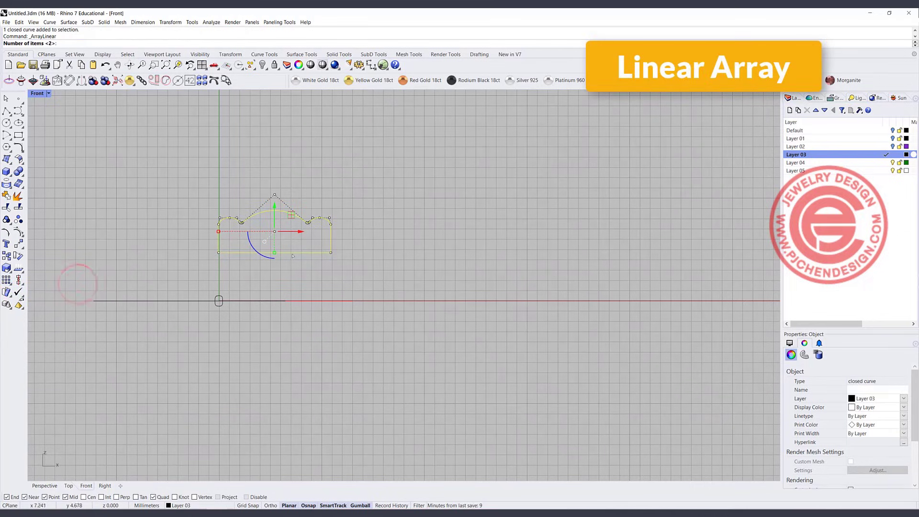
{"action": "type", "text": "5"}
{"action": "key", "text": "Return"}
{"action": "left_click", "coordinate": [218, 250]}
{"action": "left_click", "coordinate": [329, 251]}
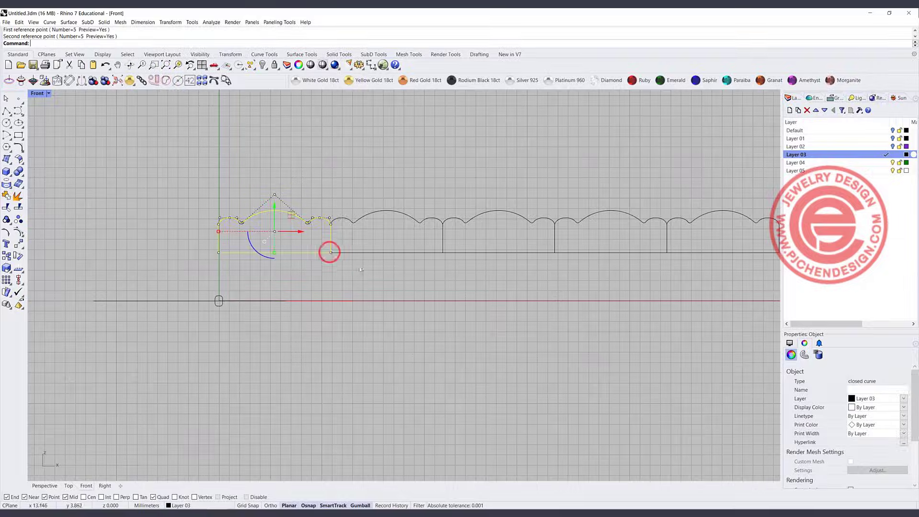
Step: Explode the five arrayed profiles and delete their bottom edges and the inner vertical edges between them
{"action": "scroll", "coordinate": [407, 277], "scroll_direction": "down", "scroll_amount": 3}
{"action": "scroll", "coordinate": [333, 244], "scroll_direction": "up", "scroll_amount": 3}
{"action": "scroll", "coordinate": [436, 251], "scroll_direction": "down", "scroll_amount": 2}
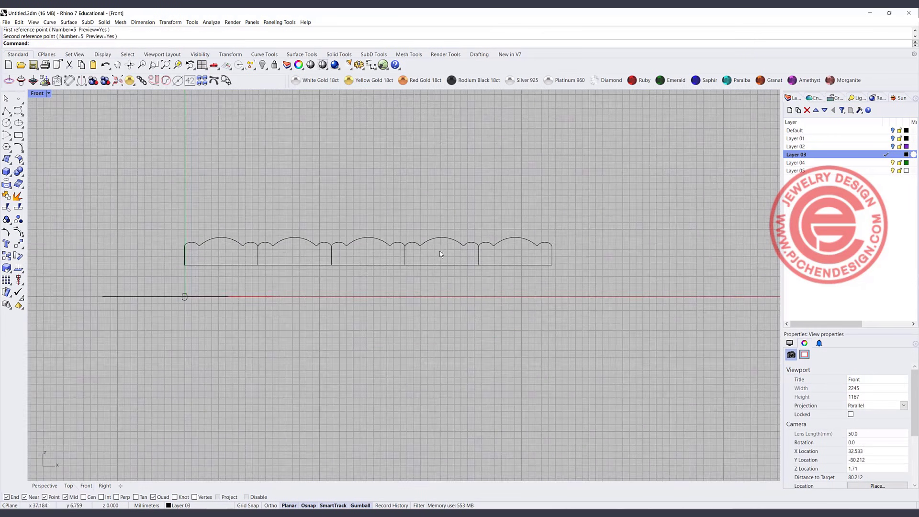
{"action": "left_click_drag", "start_coordinate": [438, 251], "coordinate": [266, 252]}
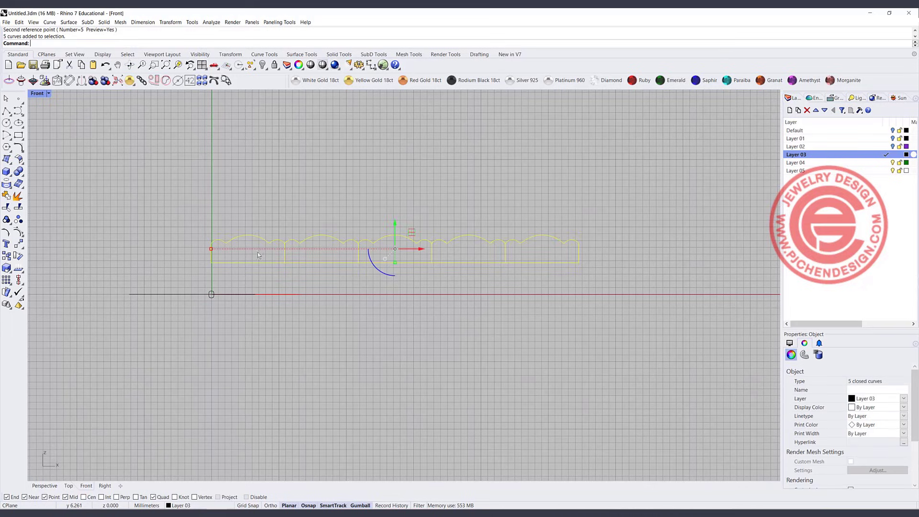
{"action": "left_click", "coordinate": [18, 195]}
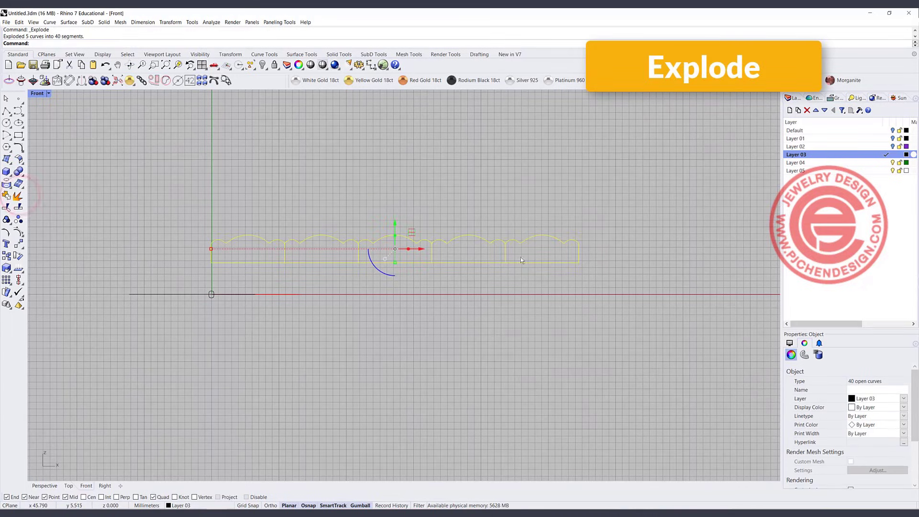
{"action": "left_click_drag", "start_coordinate": [517, 275], "coordinate": [248, 255]}
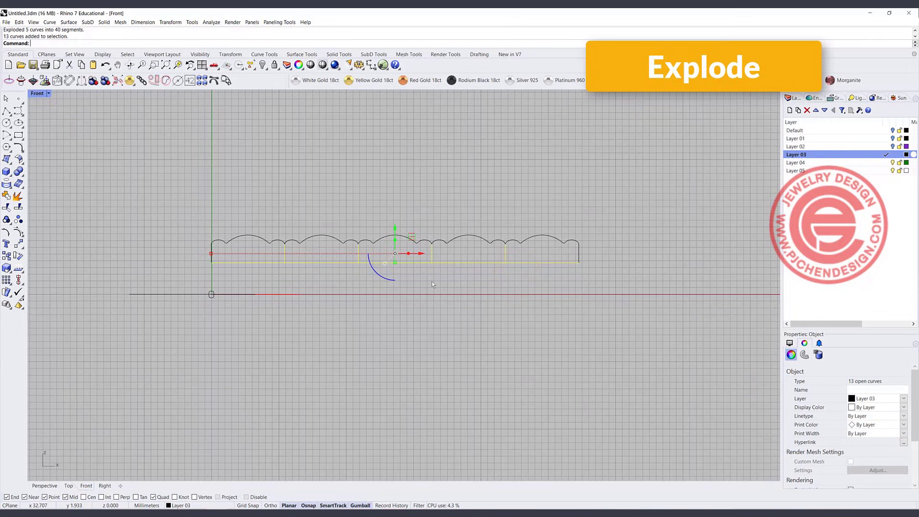
{"action": "key", "text": "Delete"}
Step: Draw a single straight line closing the bottom of the scalloped outline between the lower ends of its outer vertical edges
{"action": "left_click", "coordinate": [6, 111]}
{"action": "left_click", "coordinate": [211, 263]}
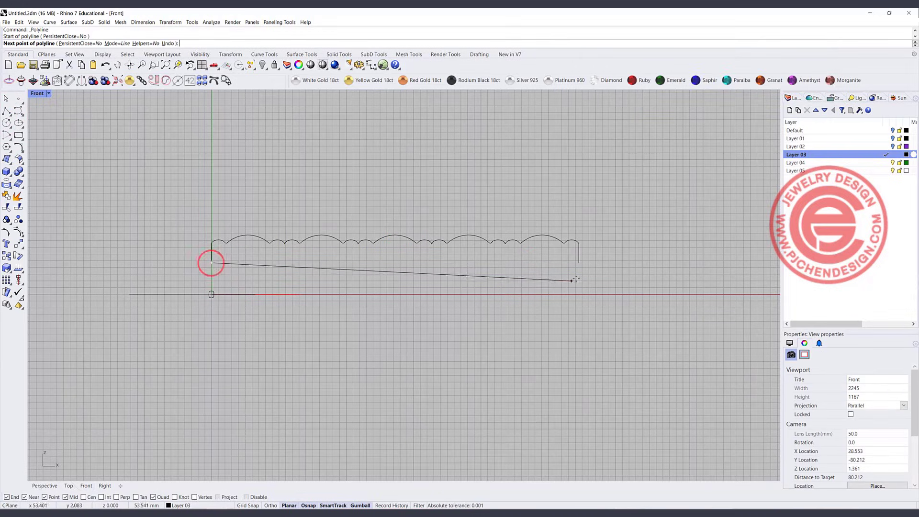
{"action": "left_click", "coordinate": [579, 263]}
{"action": "key", "text": "Return"}
Step: Join all the scallop segments, side edges and the bottom line into one closed curve
{"action": "left_click_drag", "start_coordinate": [617, 279], "coordinate": [132, 173]}
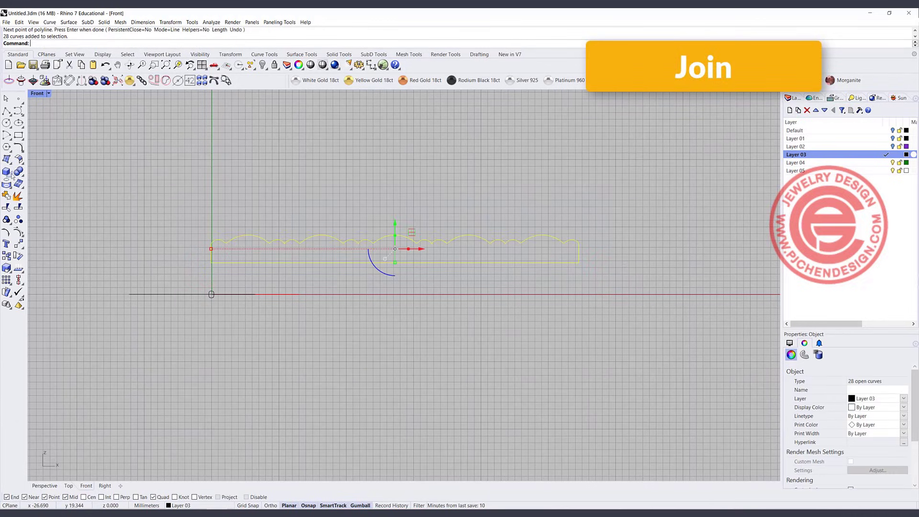
{"action": "left_click", "coordinate": [6, 195]}
{"action": "left_click", "coordinate": [160, 233]}
{"action": "left_click", "coordinate": [219, 259]}
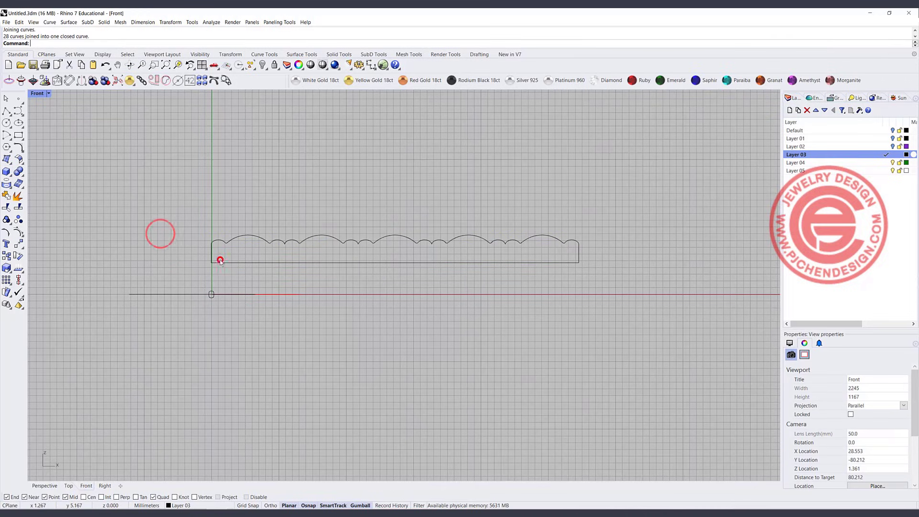
Step: Fillet the two bottom corners of the closed scalloped outline with a radius of 0.5 mm
{"action": "left_click", "coordinate": [18, 148]}
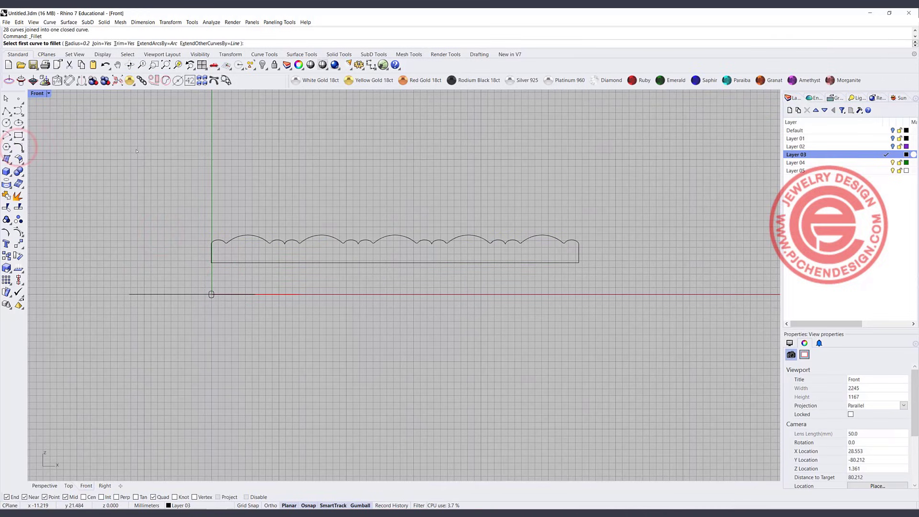
{"action": "type", "text": "0"}
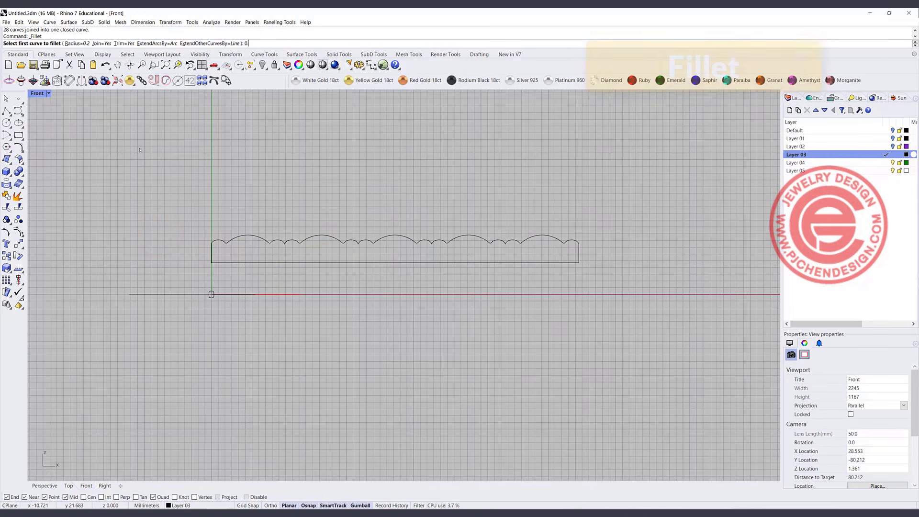
{"action": "type", "text": ".5"}
{"action": "key", "text": "Return"}
{"action": "left_click", "coordinate": [211, 257]}
{"action": "left_click", "coordinate": [216, 261]}
{"action": "scroll", "coordinate": [570, 271], "scroll_direction": "up", "scroll_amount": 2}
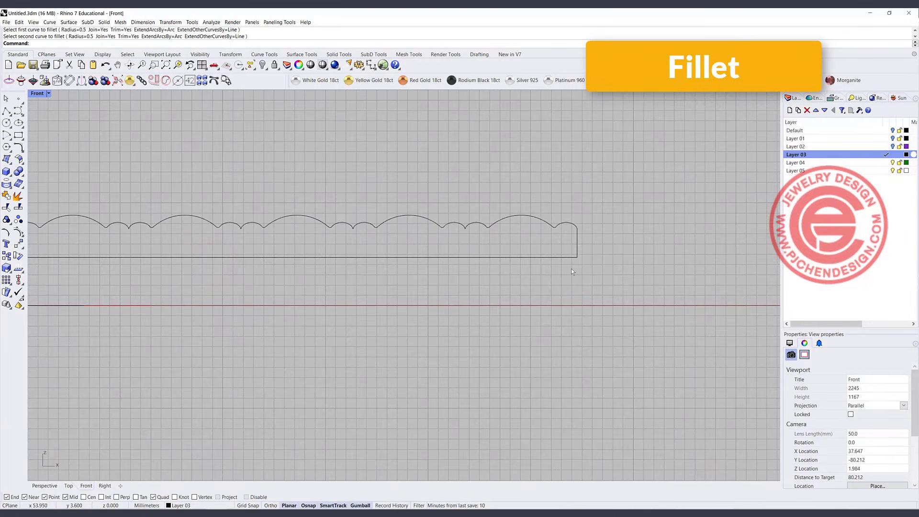
{"action": "scroll", "coordinate": [578, 246], "scroll_direction": "down", "scroll_amount": 3}
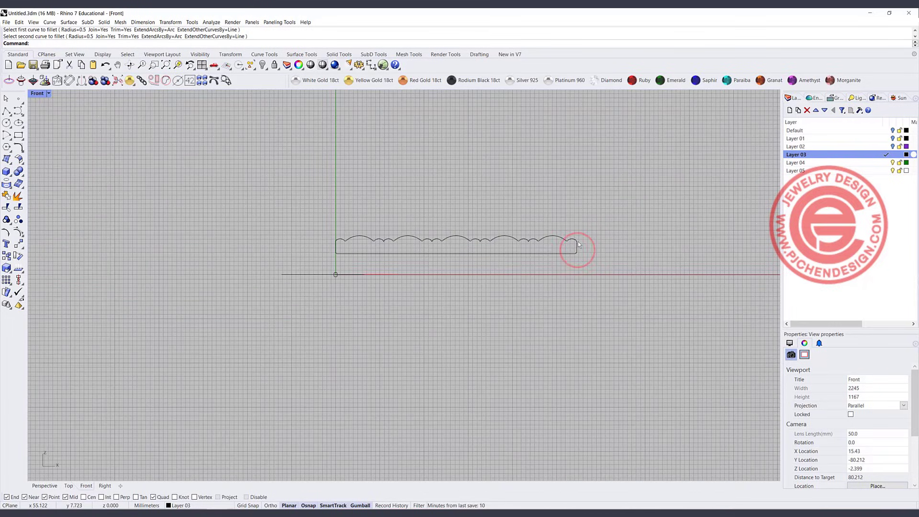
{"action": "scroll", "coordinate": [577, 243], "scroll_direction": "up", "scroll_amount": 3}
Step: Explode the scalloped outline and delete its right vertical edge
{"action": "left_click", "coordinate": [583, 245]}
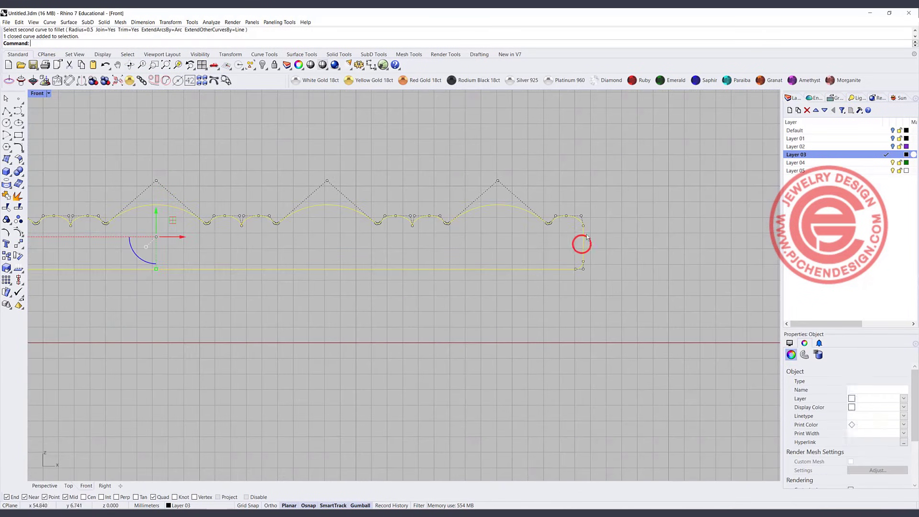
{"action": "key", "text": "Escape"}
{"action": "left_click", "coordinate": [588, 247]}
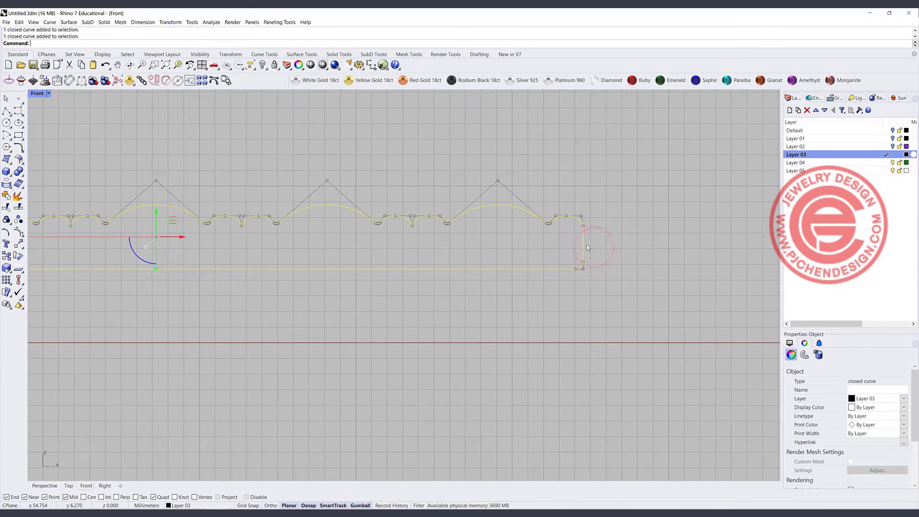
{"action": "scroll", "coordinate": [585, 242], "scroll_direction": "up", "scroll_amount": 3}
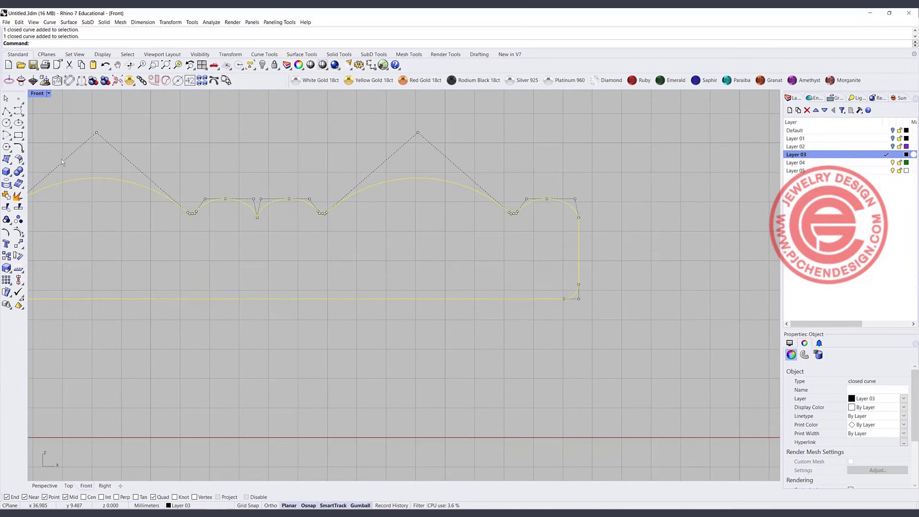
{"action": "left_click", "coordinate": [18, 195]}
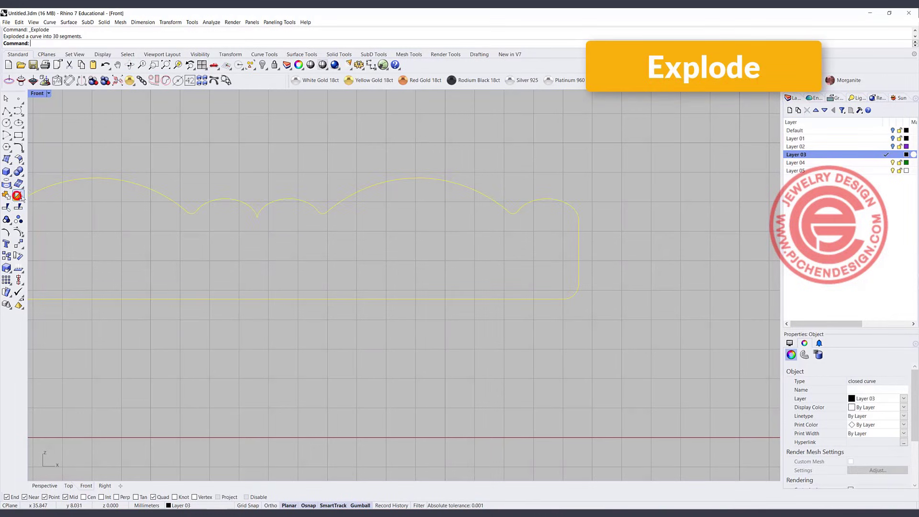
{"action": "left_click", "coordinate": [549, 255]}
{"action": "left_click_drag", "start_coordinate": [618, 250], "coordinate": [569, 243]}
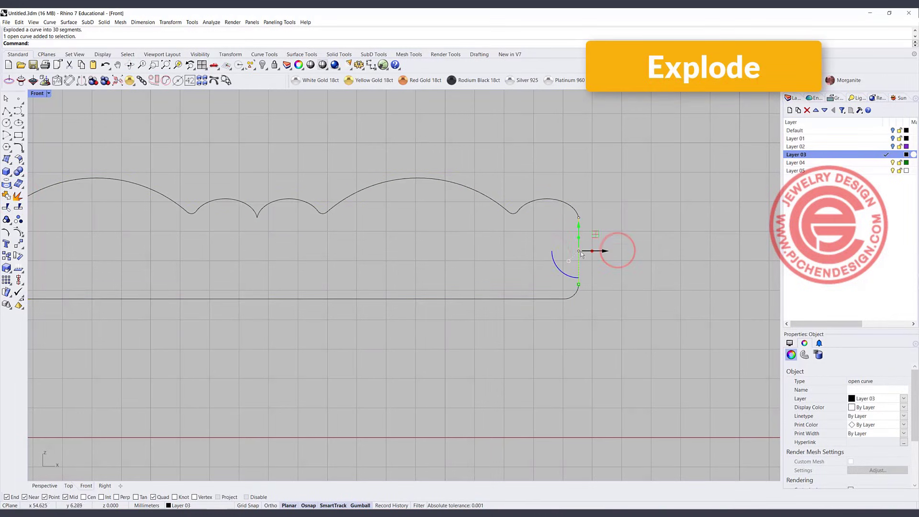
{"action": "key", "text": "Delete"}
Step: Shift the open end points of the last right lobe and the bottom-right corner arc slightly outward together
{"action": "scroll", "coordinate": [583, 221], "scroll_direction": "up", "scroll_amount": 4}
{"action": "scroll", "coordinate": [573, 221], "scroll_direction": "up", "scroll_amount": 2}
{"action": "left_click", "coordinate": [577, 214]}
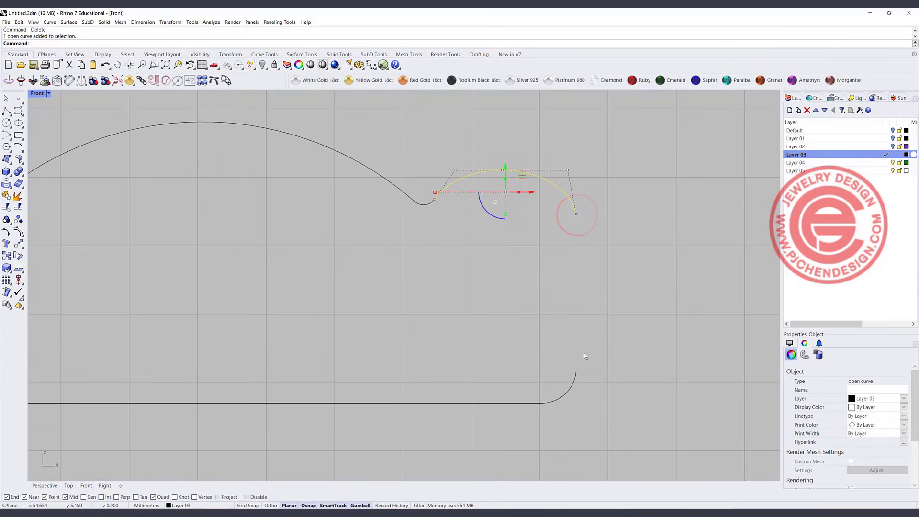
{"action": "left_click", "coordinate": [576, 369], "text": "shift"}
{"action": "left_click_drag", "start_coordinate": [556, 352], "coordinate": [608, 376]}
{"action": "left_click", "coordinate": [576, 214], "text": "shift"}
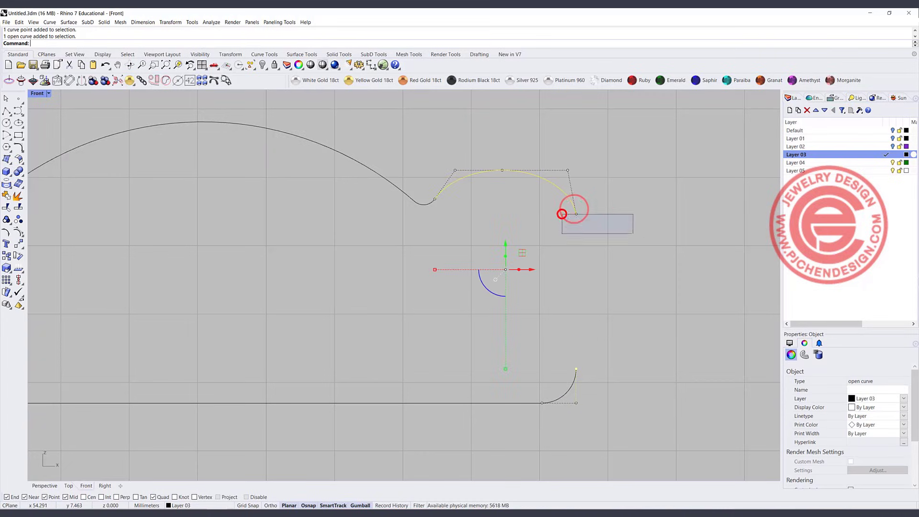
{"action": "left_click_drag", "start_coordinate": [604, 294], "coordinate": [612, 293]}
{"action": "left_click", "coordinate": [679, 310]}
Step: Bridge the gap at the outline's right end with a blend curve between the corner arc and the last lobe
{"action": "left_click", "coordinate": [18, 147]}
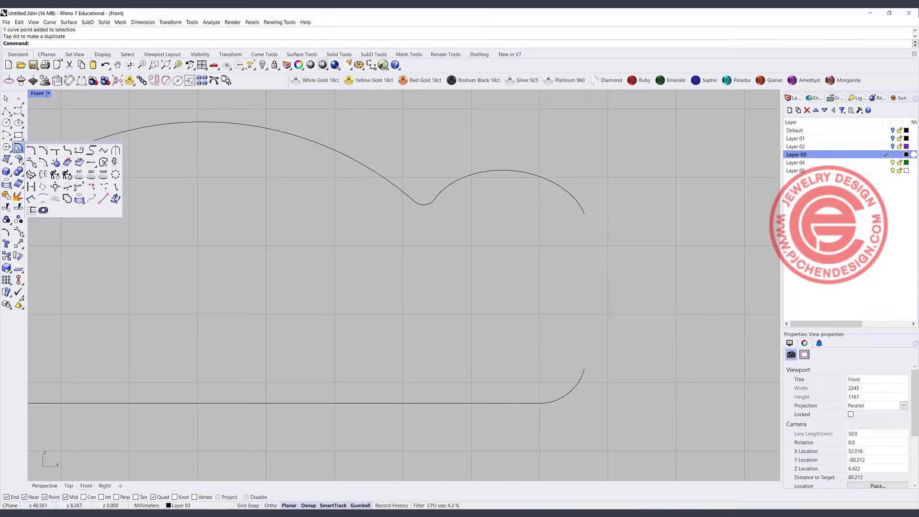
{"action": "left_click", "coordinate": [79, 150]}
{"action": "left_click", "coordinate": [584, 370]}
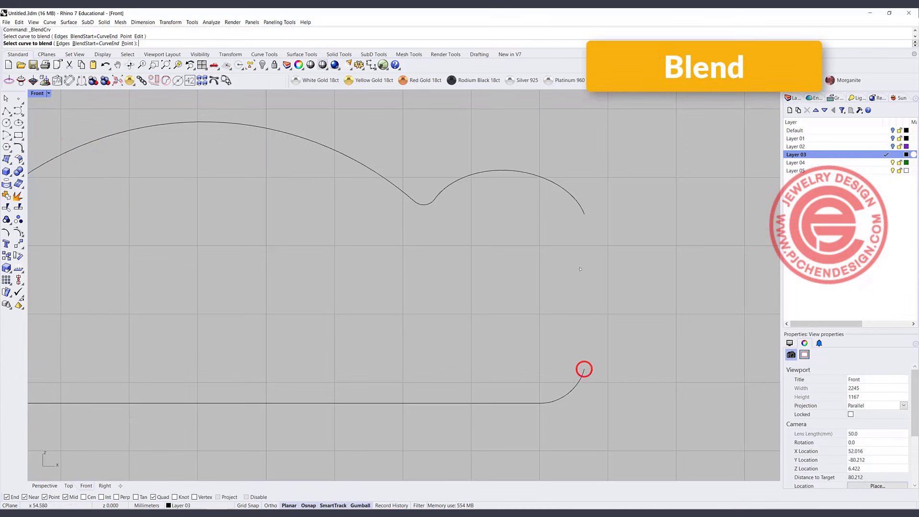
{"action": "left_click", "coordinate": [583, 211]}
{"action": "key", "text": "Return"}
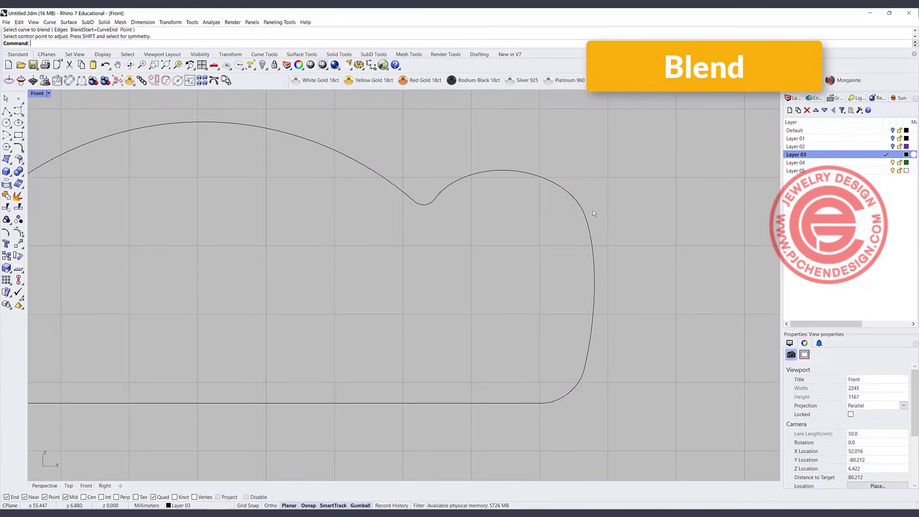
Step: Delete the vertical edge at the left end of the scalloped outline
{"action": "scroll", "coordinate": [314, 261], "scroll_direction": "down", "scroll_amount": 15}
{"action": "scroll", "coordinate": [89, 237], "scroll_direction": "up", "scroll_amount": 9}
{"action": "right_click_drag", "start_coordinate": [155, 237], "coordinate": [494, 220]}
{"action": "scroll", "coordinate": [494, 220], "scroll_direction": "down", "scroll_amount": 10}
{"action": "scroll", "coordinate": [262, 238], "scroll_direction": "up", "scroll_amount": 8}
{"action": "left_click_drag", "start_coordinate": [362, 254], "coordinate": [261, 248]}
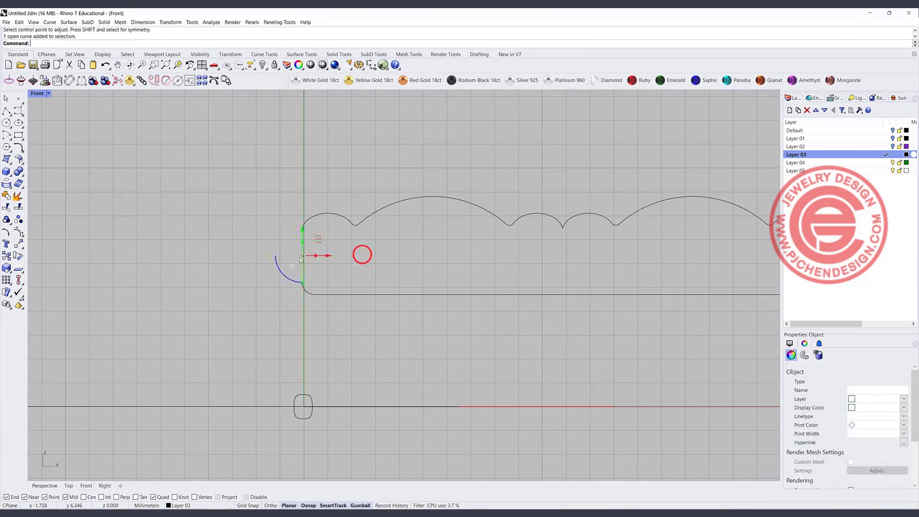
{"action": "key", "text": "Delete"}
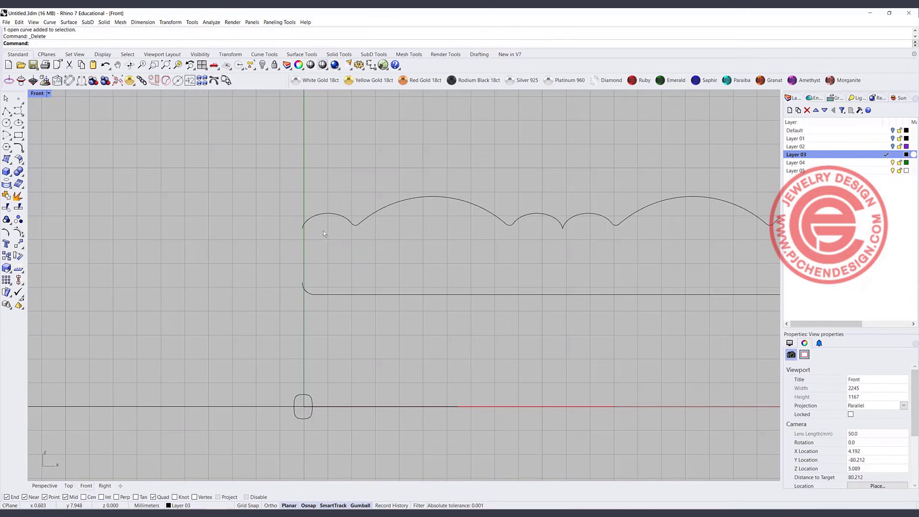
Step: Shift the two open left end points slightly outward and bridge them with a blend curve using Tangency at both ends
{"action": "left_click_drag", "start_coordinate": [285, 205], "coordinate": [323, 256]}
{"action": "left_click", "coordinate": [18, 232]}
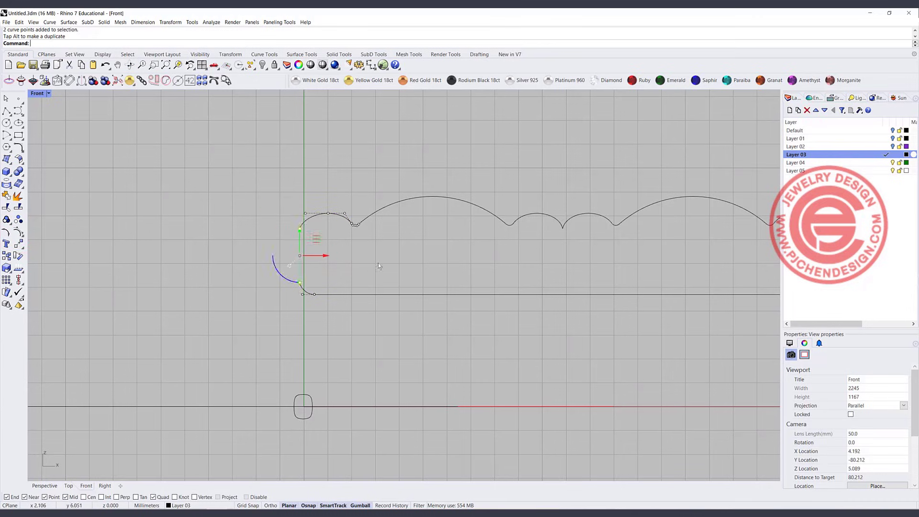
{"action": "left_click", "coordinate": [19, 148]}
{"action": "left_click", "coordinate": [79, 150]}
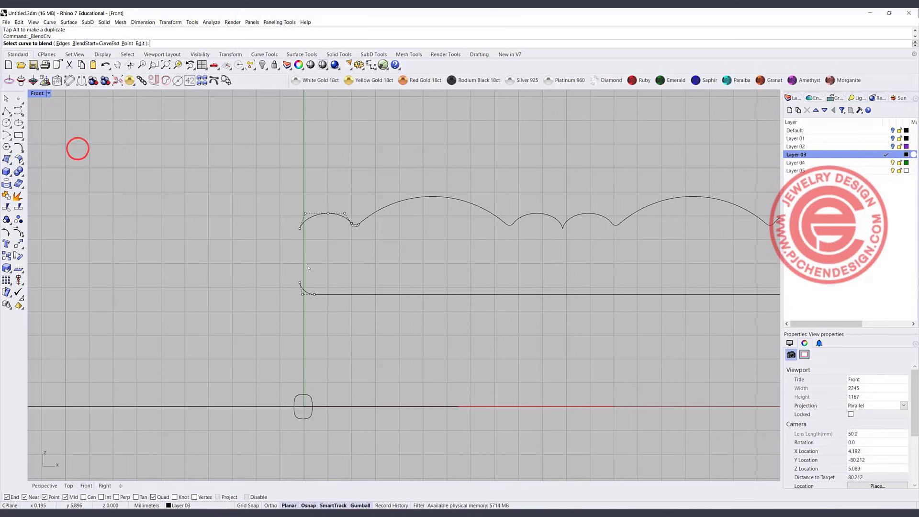
{"action": "left_click", "coordinate": [301, 287]}
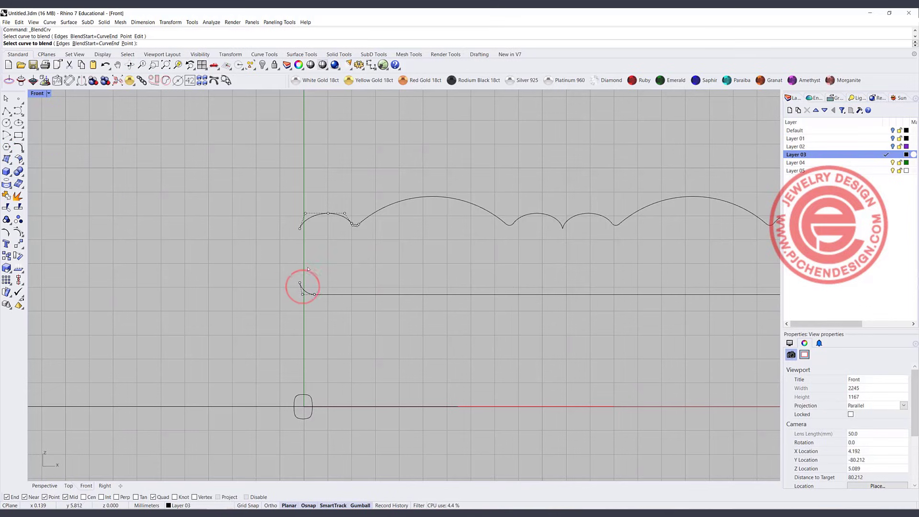
{"action": "left_click", "coordinate": [301, 224]}
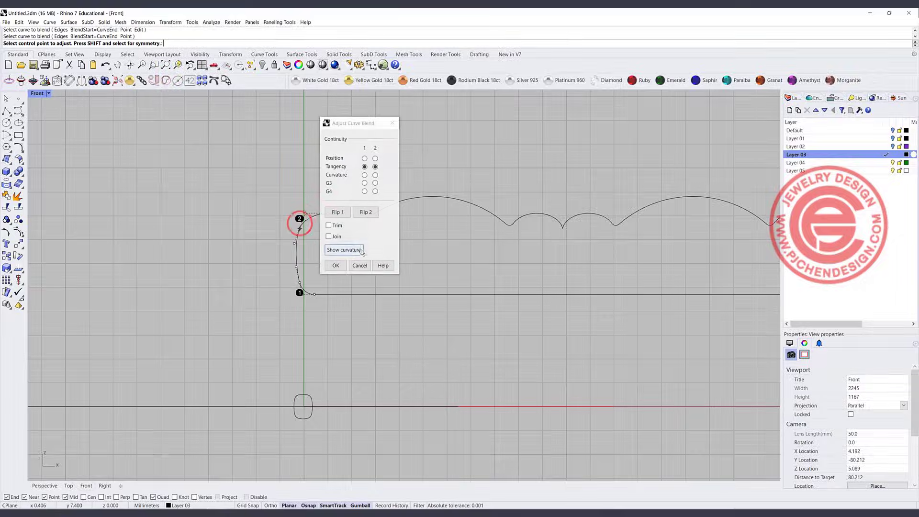
{"action": "left_click", "coordinate": [332, 264]}
Step: Join all segments of the scalloped outline, including the two end blends, into one closed curve
{"action": "scroll", "coordinate": [392, 214], "scroll_direction": "down", "scroll_amount": 12}
{"action": "right_click_drag", "start_coordinate": [395, 257], "coordinate": [216, 263]}
{"action": "left_click_drag", "start_coordinate": [123, 171], "coordinate": [693, 273]}
{"action": "left_click", "coordinate": [9, 194]}
{"action": "left_click", "coordinate": [351, 175]}
{"action": "scroll", "coordinate": [261, 143], "scroll_direction": "down", "scroll_amount": 2}
Step: In the Top view, move the lower end control point of the right guide curve further outward and down
{"action": "left_click", "coordinate": [41, 93]}
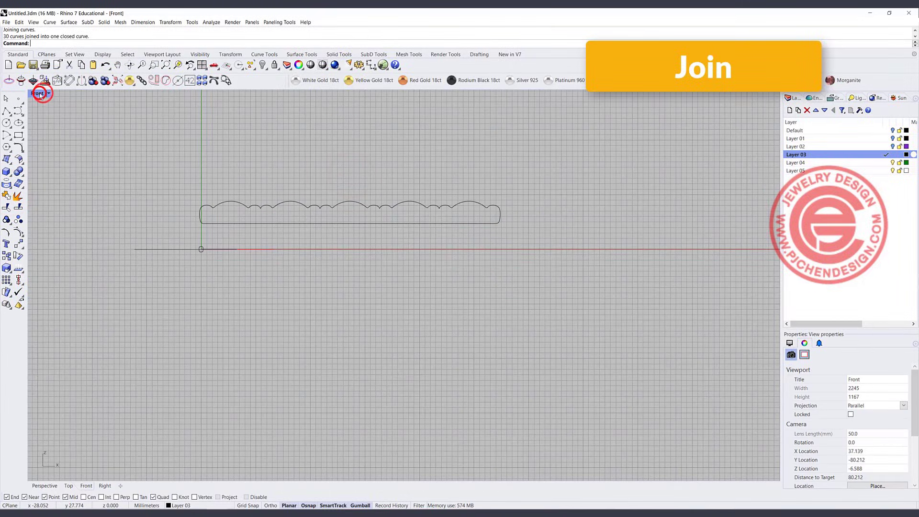
{"action": "double_click", "coordinate": [41, 94]}
{"action": "scroll", "coordinate": [560, 200], "scroll_direction": "down", "scroll_amount": 4}
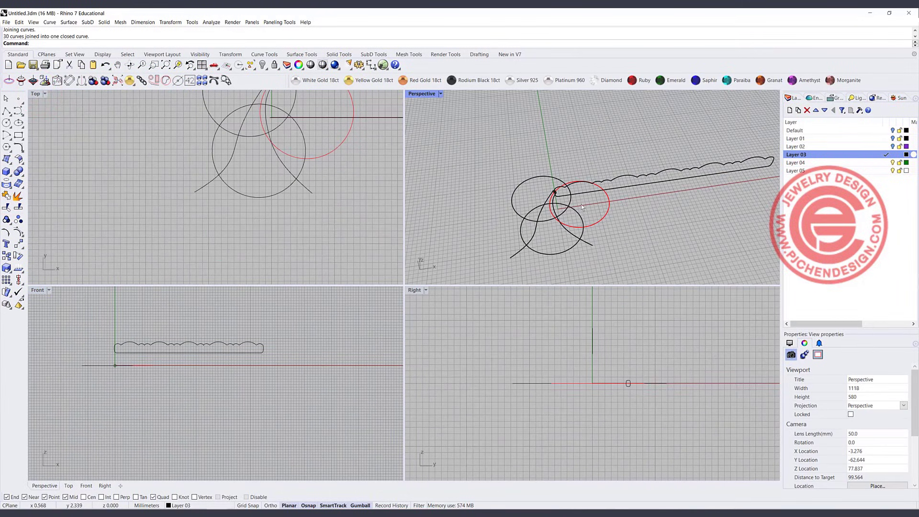
{"action": "scroll", "coordinate": [659, 190], "scroll_direction": "down", "scroll_amount": 2}
{"action": "left_click", "coordinate": [660, 187]}
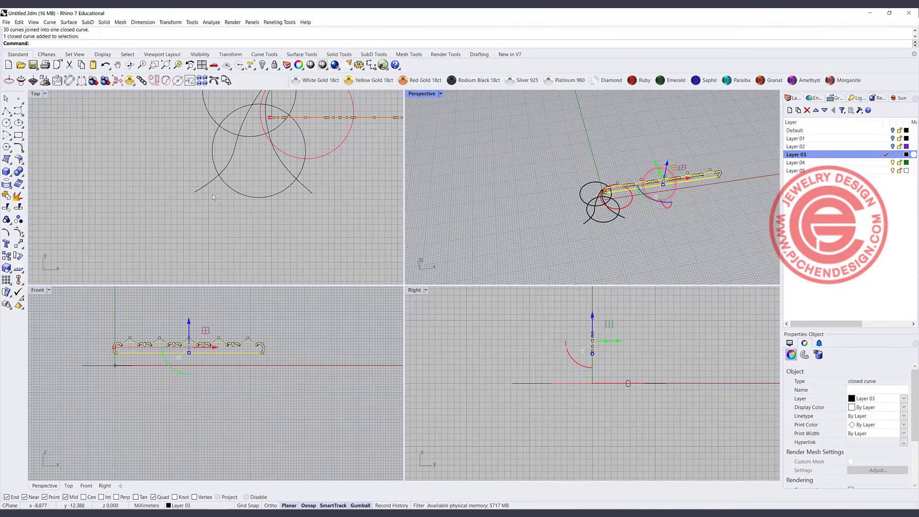
{"action": "scroll", "coordinate": [313, 205], "scroll_direction": "down", "scroll_amount": 2}
{"action": "right_click_drag", "start_coordinate": [313, 205], "coordinate": [221, 214]}
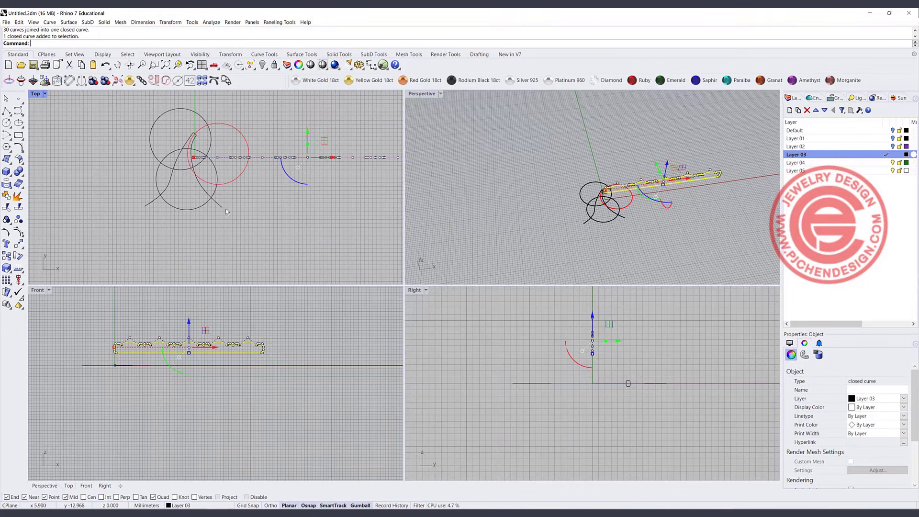
{"action": "scroll", "coordinate": [223, 211], "scroll_direction": "up", "scroll_amount": 3}
{"action": "left_click", "coordinate": [231, 206]}
{"action": "left_click_drag", "start_coordinate": [258, 225], "coordinate": [227, 191]}
{"action": "left_click_drag", "start_coordinate": [247, 210], "coordinate": [252, 211]}
{"action": "key", "text": "Escape"}
{"action": "key", "text": "Escape"}
Step: Show the left guide curve's control points and move its lower end point further down in the Top view
{"action": "left_click", "coordinate": [87, 204]}
{"action": "key", "text": "F10"}
{"action": "left_click_drag", "start_coordinate": [62, 197], "coordinate": [105, 206]}
{"action": "left_click", "coordinate": [300, 231]}
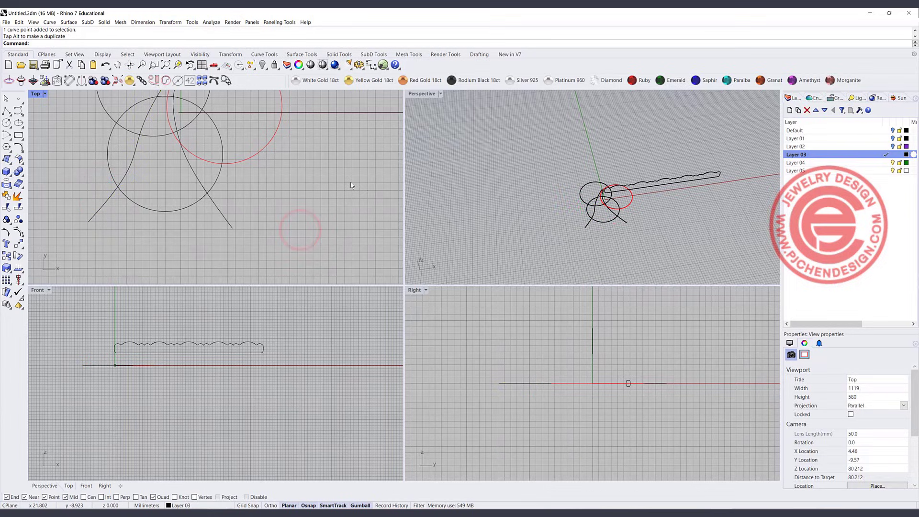
Step: Move the scalloped profile along the X axis, clear of the ring circles
{"action": "mouse_move", "coordinate": [565, 206]}
{"action": "right_mouse_down"}
{"action": "mouse_move", "coordinate": [611, 206]}
{"action": "mouse_move", "coordinate": [594, 190]}
{"action": "mouse_move", "coordinate": [604, 191]}
{"action": "right_mouse_up"}
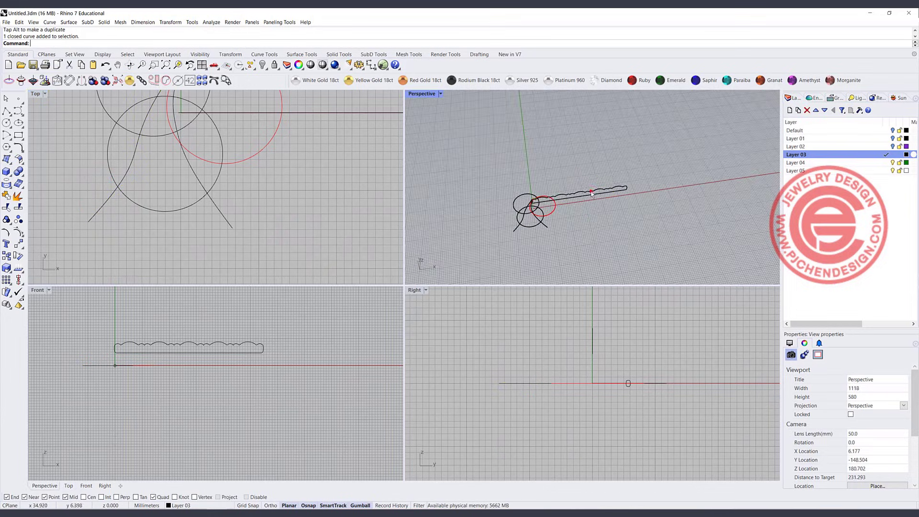
{"action": "left_click", "coordinate": [604, 190]}
{"action": "left_click_drag", "start_coordinate": [596, 180], "coordinate": [623, 182]}
{"action": "left_click", "coordinate": [626, 236]}
{"action": "right_click_drag", "start_coordinate": [625, 235], "coordinate": [565, 214]}
Step: Orient the scalloped profile with 3D scaling, matching the side points at its two ends to the lower ends of the guide curves
{"action": "left_click", "coordinate": [421, 95]}
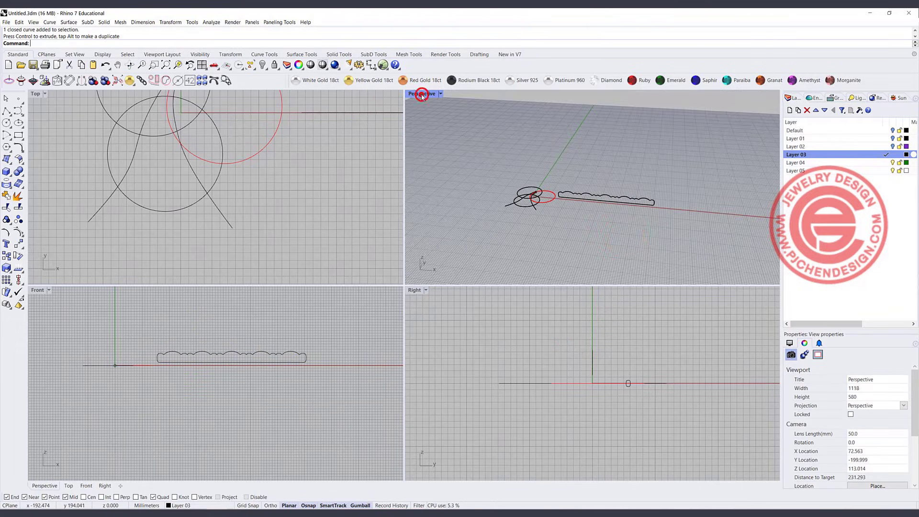
{"action": "double_click", "coordinate": [421, 96]}
{"action": "scroll", "coordinate": [444, 314], "scroll_direction": "up", "scroll_amount": 6}
{"action": "right_click_drag", "start_coordinate": [443, 315], "coordinate": [508, 258], "text": "shift"}
{"action": "type", "text": "nt"}
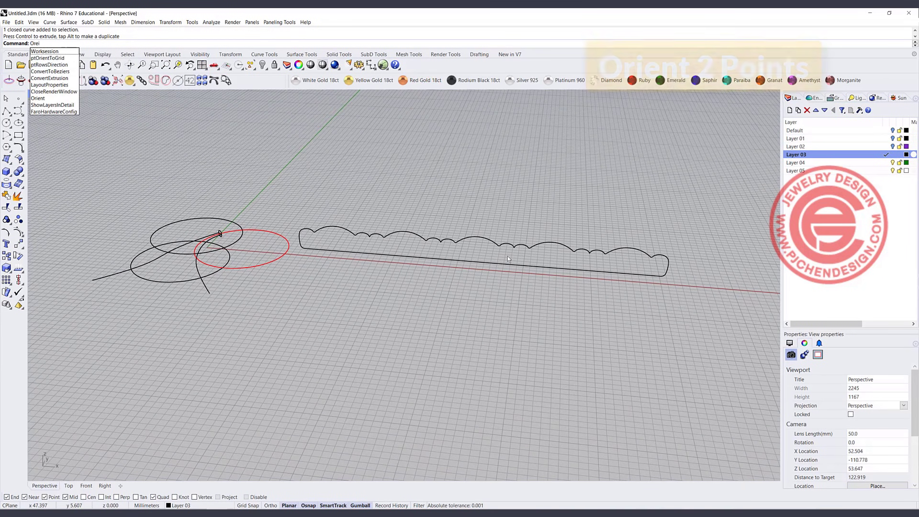
{"action": "key", "text": "Return"}
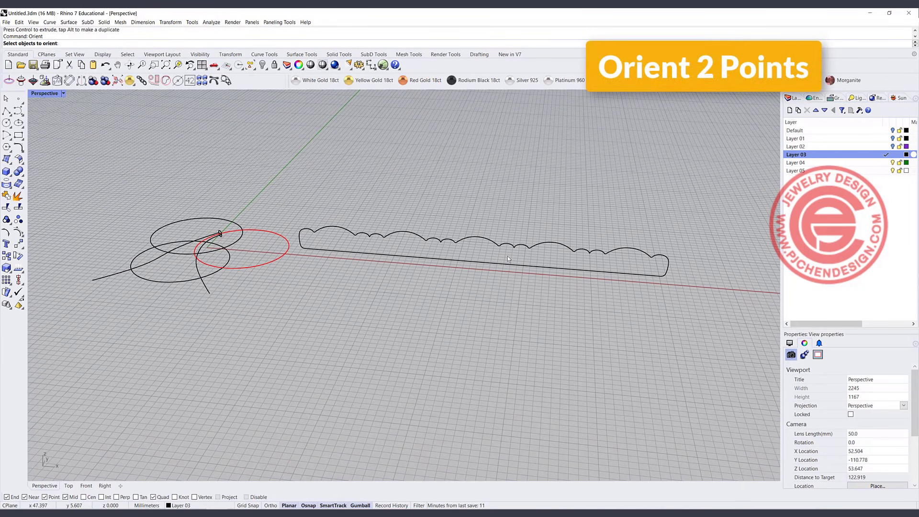
{"action": "left_click", "coordinate": [460, 243]}
{"action": "key", "text": "Return"}
{"action": "left_click", "coordinate": [299, 238]}
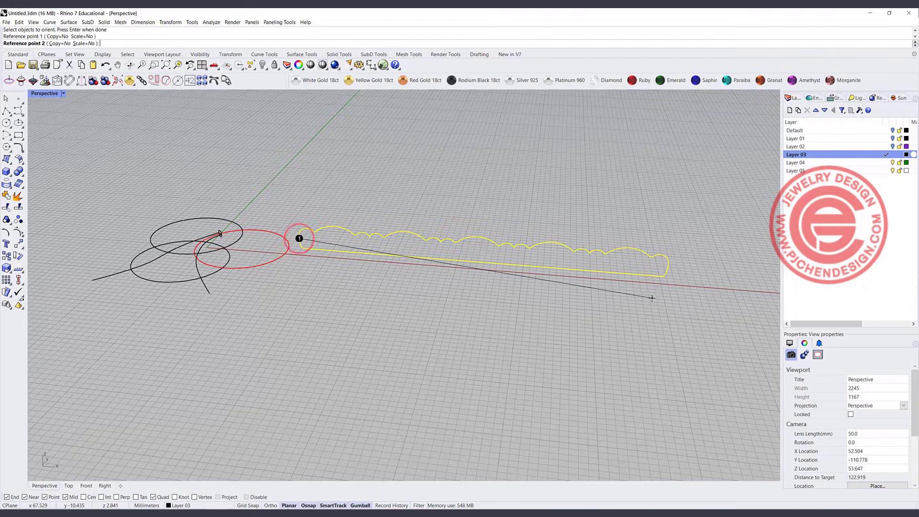
{"action": "left_click", "coordinate": [668, 266]}
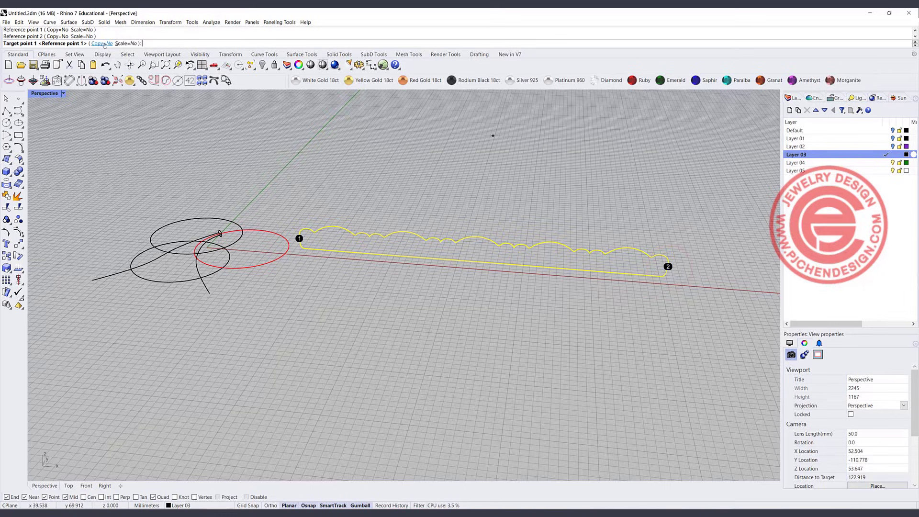
{"action": "left_click", "coordinate": [125, 44]}
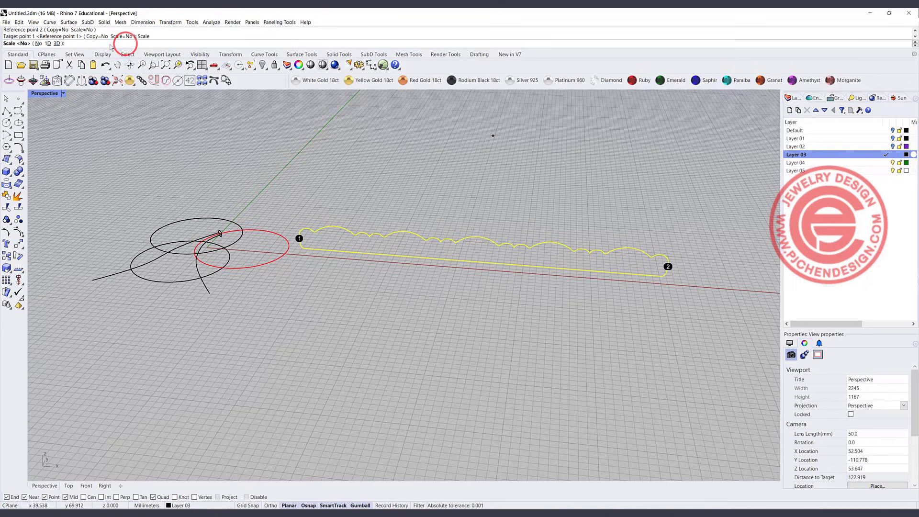
{"action": "left_click", "coordinate": [57, 44]}
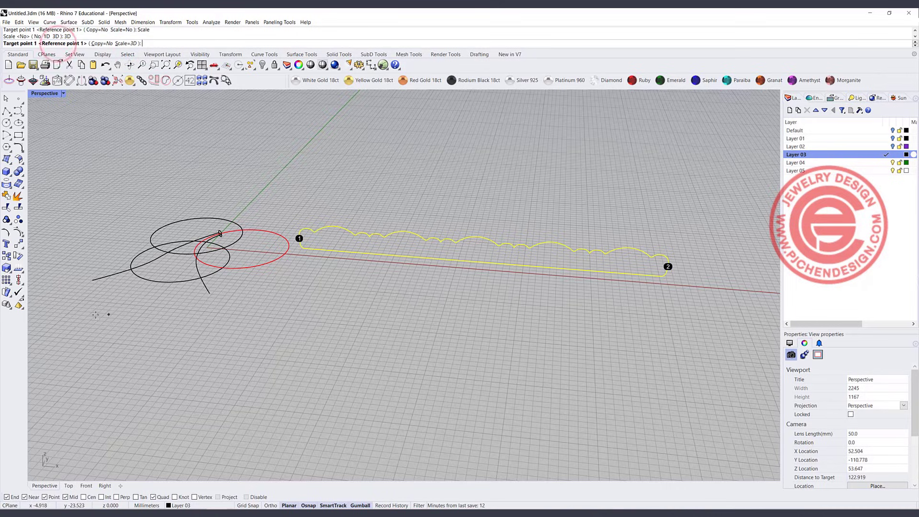
{"action": "left_click", "coordinate": [90, 280]}
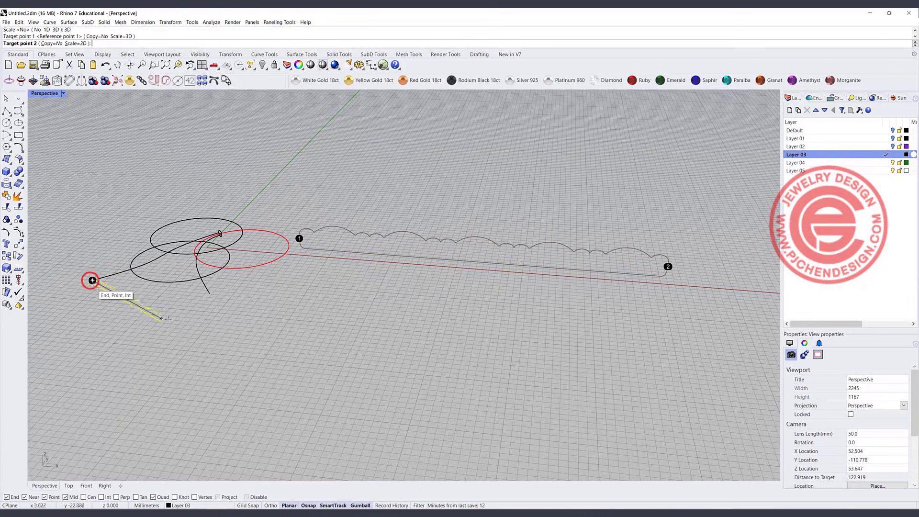
{"action": "left_click", "coordinate": [207, 295]}
{"action": "scroll", "coordinate": [287, 327], "scroll_direction": "down", "scroll_amount": 5}
{"action": "right_click_drag", "start_coordinate": [287, 327], "coordinate": [330, 364]}
{"action": "scroll", "coordinate": [248, 357], "scroll_direction": "up", "scroll_amount": 5}
{"action": "right_click_drag", "start_coordinate": [274, 363], "coordinate": [226, 262], "text": "shift"}
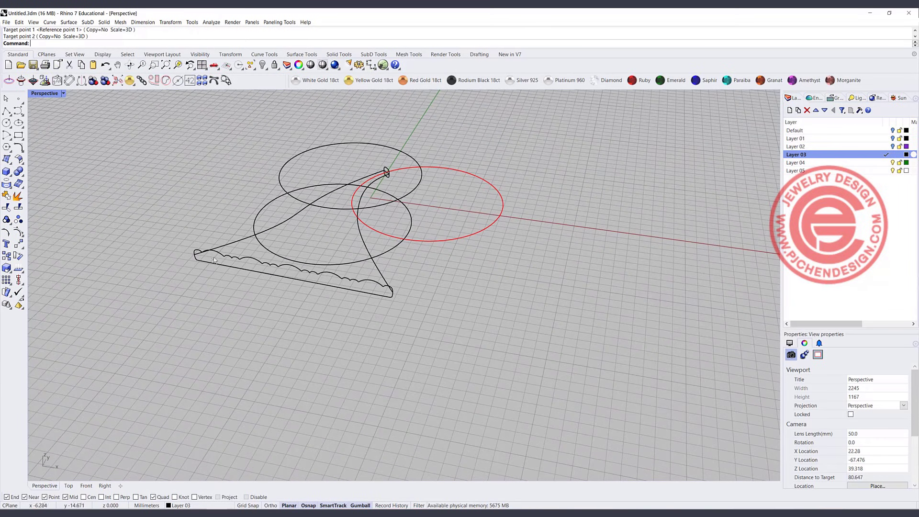
{"action": "left_click", "coordinate": [216, 248]}
{"action": "left_click", "coordinate": [431, 328]}
{"action": "right_click_drag", "start_coordinate": [430, 328], "coordinate": [335, 295]}
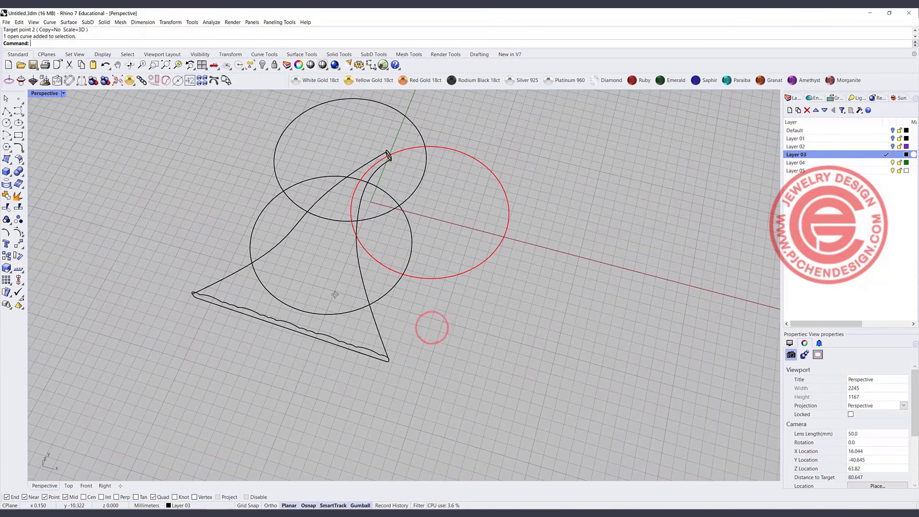
{"action": "left_click", "coordinate": [87, 22]}
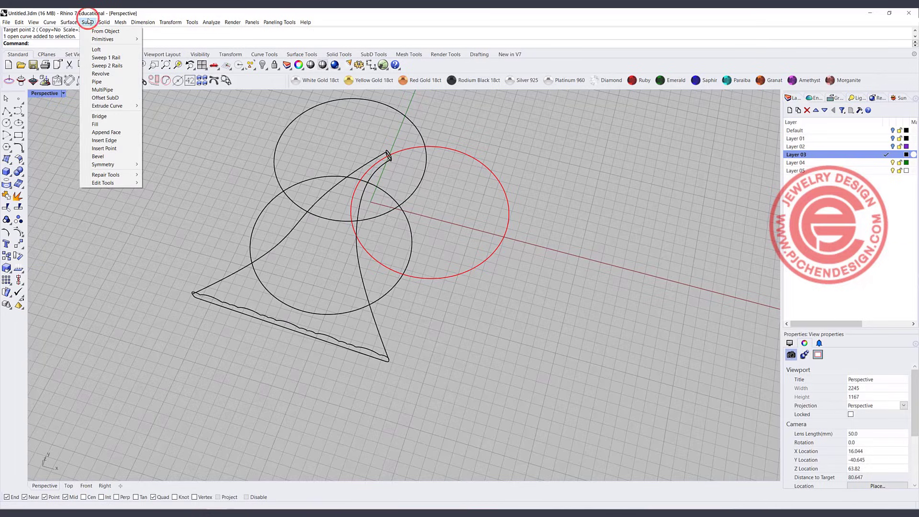
{"action": "left_click", "coordinate": [120, 66]}
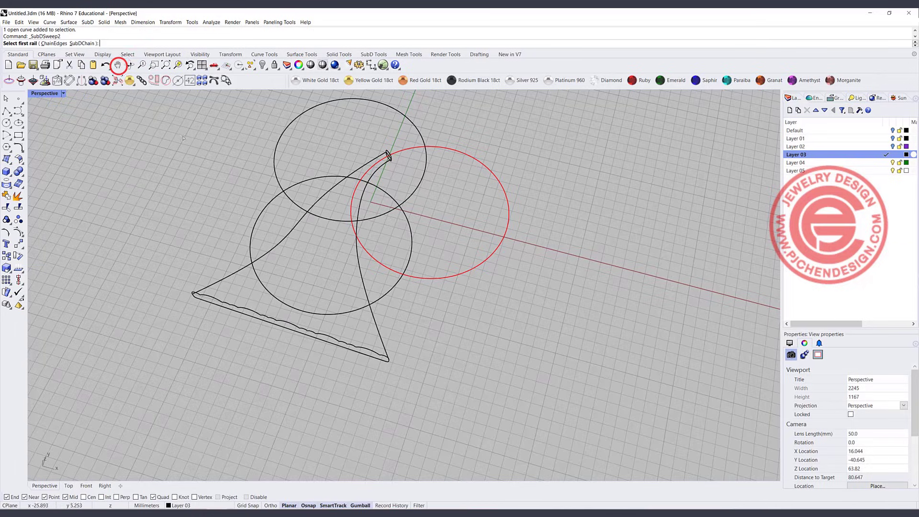
{"action": "left_click", "coordinate": [281, 240]}
{"action": "left_click", "coordinate": [363, 287]}
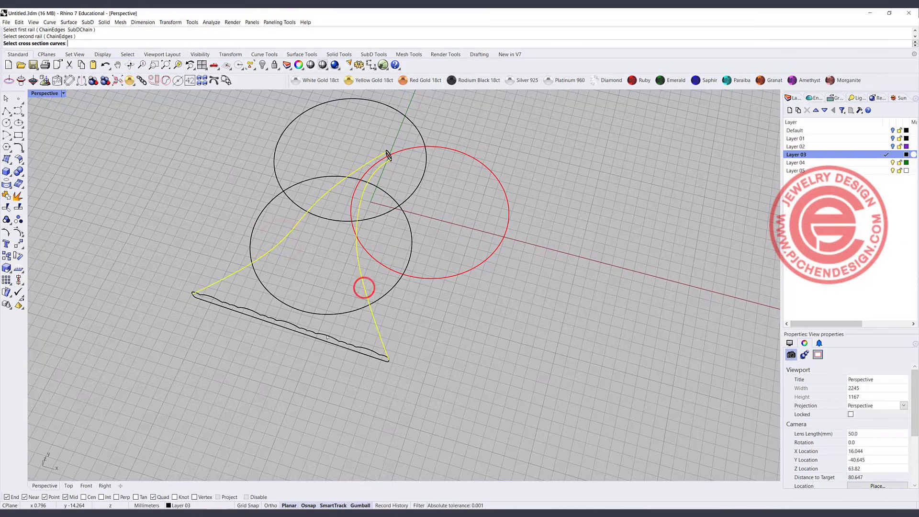
{"action": "left_click", "coordinate": [326, 335]}
{"action": "left_click", "coordinate": [387, 154]}
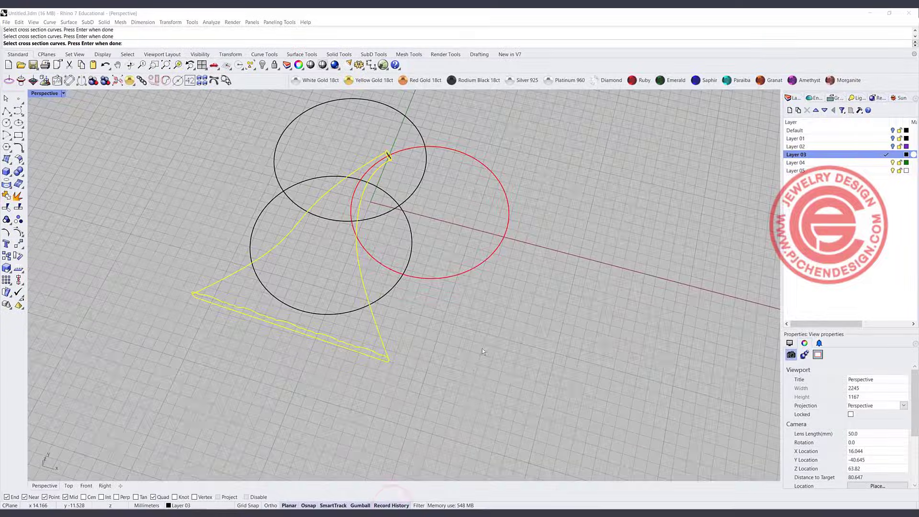
{"action": "key", "text": "Return"}
{"action": "right_click_drag", "start_coordinate": [481, 348], "coordinate": [372, 269]}
{"action": "scroll", "coordinate": [320, 227], "scroll_direction": "up", "scroll_amount": 8}
{"action": "right_click_drag", "start_coordinate": [357, 217], "coordinate": [335, 240]}
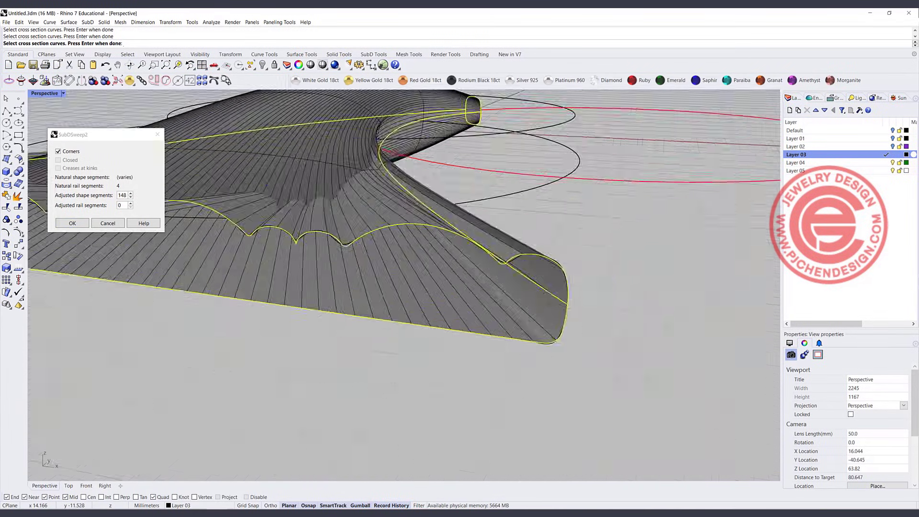
{"action": "left_click", "coordinate": [111, 219]}
{"action": "scroll", "coordinate": [301, 270], "scroll_direction": "down", "scroll_amount": 7}
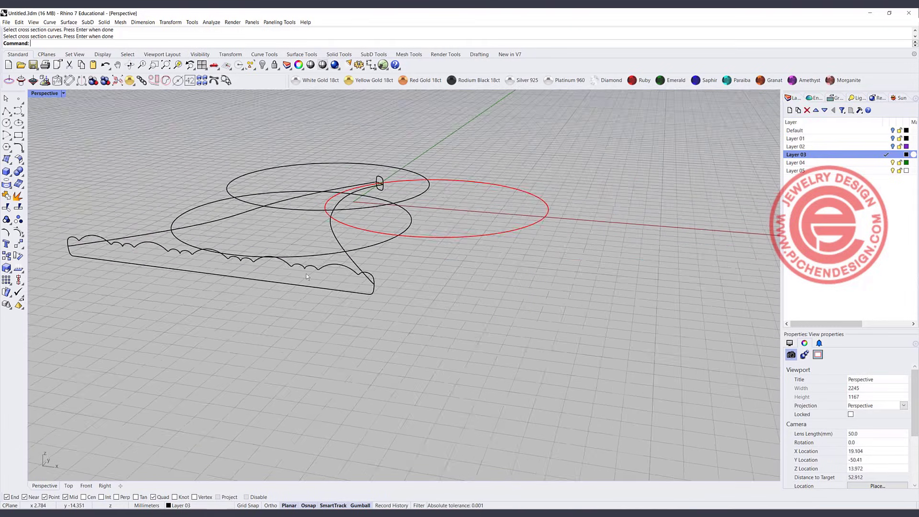
Step: Set up a Sweep 2 Rails surface along both guide curves, with the scalloped profile and the small upper profile as cross sections
{"action": "right_click_drag", "start_coordinate": [306, 274], "coordinate": [190, 142]}
{"action": "left_click", "coordinate": [69, 22]}
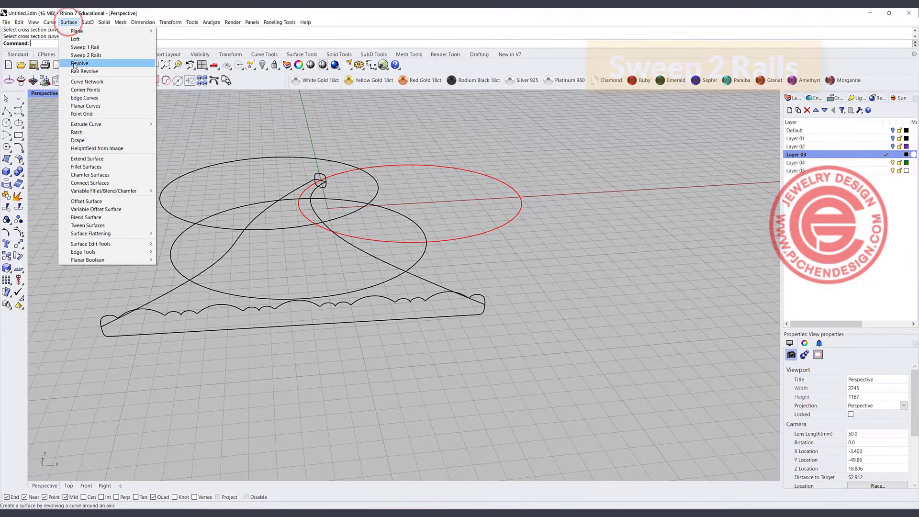
{"action": "left_click", "coordinate": [77, 54]}
{"action": "left_click", "coordinate": [168, 287]}
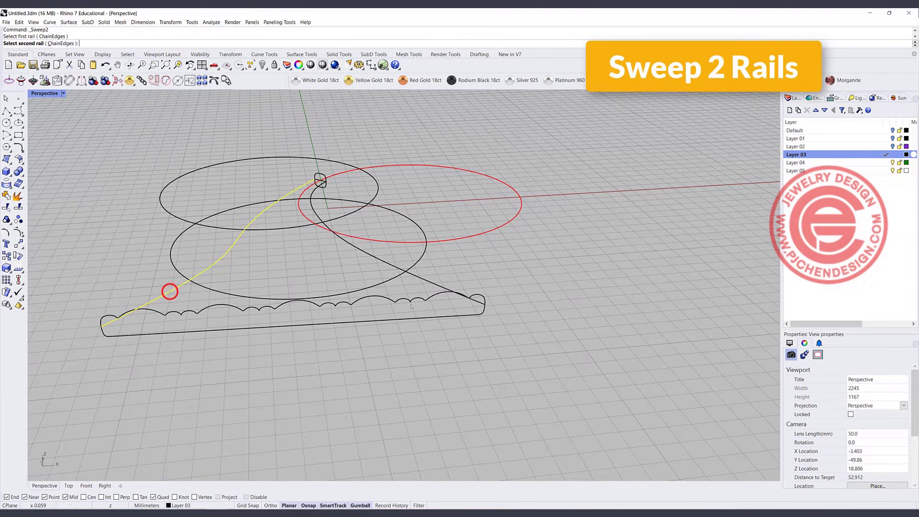
{"action": "left_click", "coordinate": [427, 280]}
{"action": "left_click", "coordinate": [376, 297]}
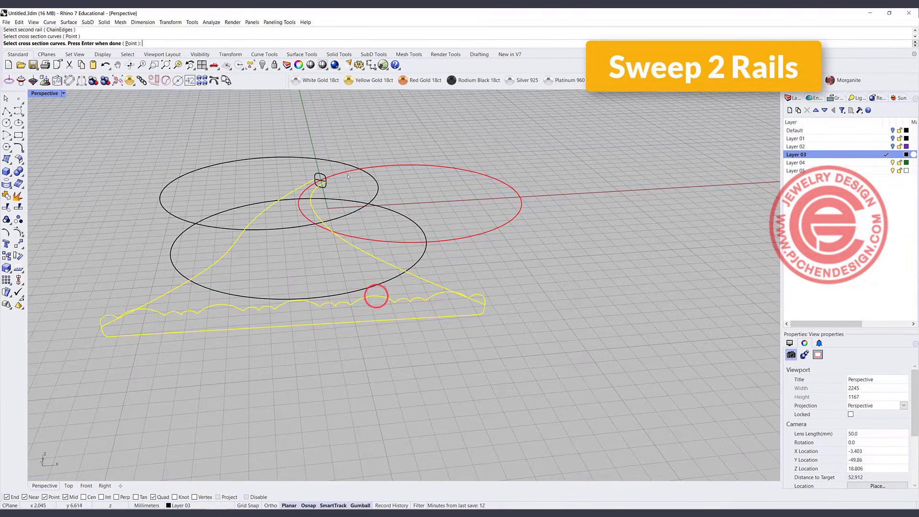
{"action": "left_click", "coordinate": [320, 179]}
{"action": "key", "text": "Return"}
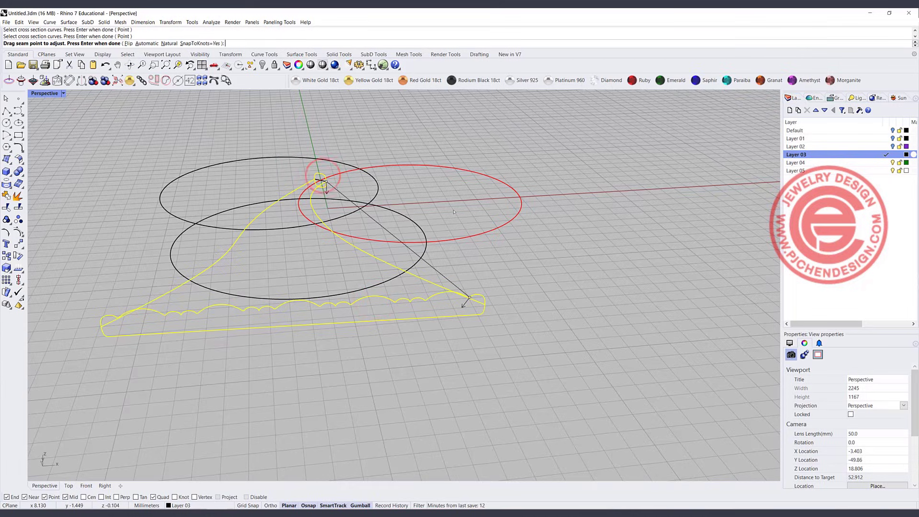
Step: Align the sweep seams at the lower middle of the small profile and of the scalloped profile, with both directions matching
{"action": "mouse_move", "coordinate": [326, 181]}
{"action": "left_mouse_down"}
{"action": "mouse_move", "coordinate": [315, 182]}
{"action": "mouse_move", "coordinate": [320, 187]}
{"action": "left_mouse_up"}
{"action": "left_click", "coordinate": [320, 187]}
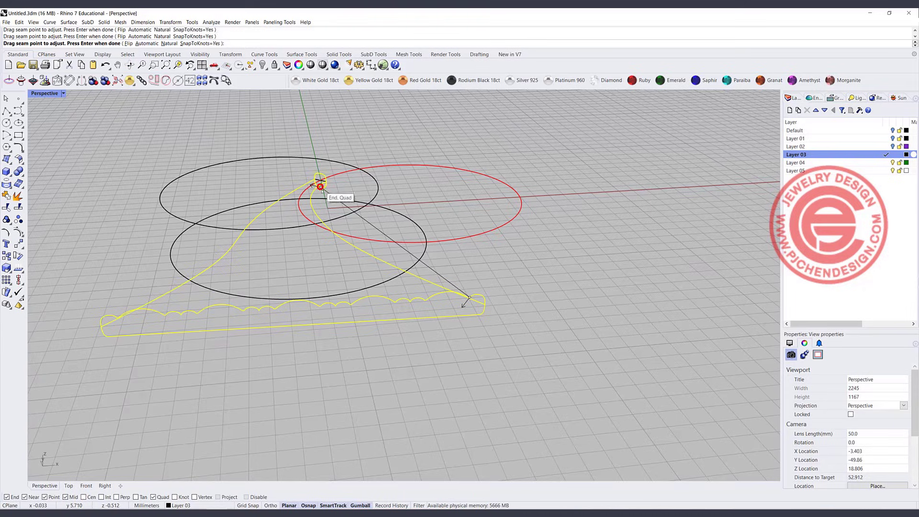
{"action": "left_click_drag", "start_coordinate": [471, 297], "coordinate": [299, 325]}
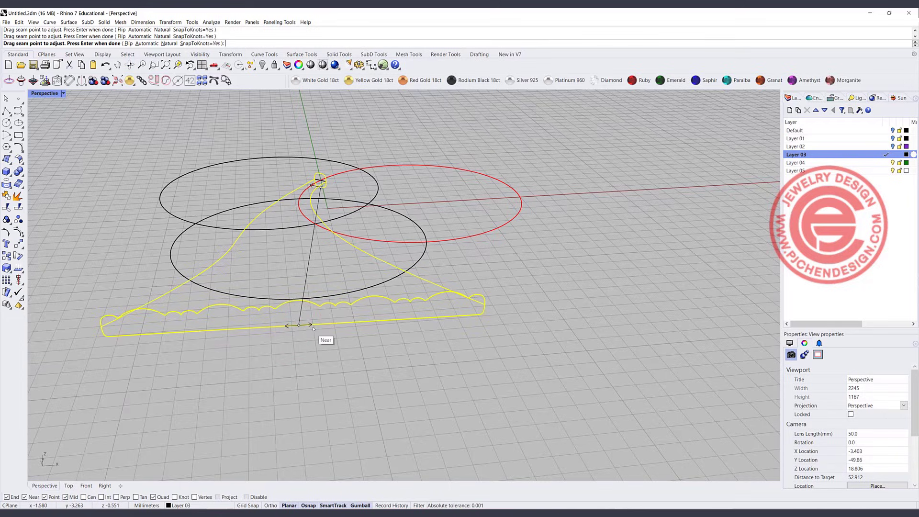
{"action": "left_click", "coordinate": [314, 324]}
{"action": "scroll", "coordinate": [379, 371], "scroll_direction": "down", "scroll_amount": 1}
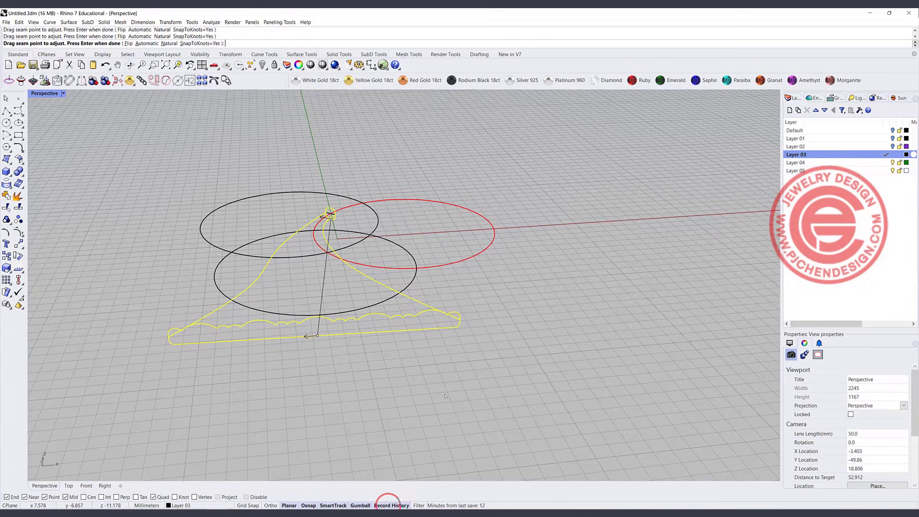
{"action": "key", "text": "Return"}
Step: Enable Maintain height for the two-rail sweep and create the fan surface
{"action": "right_click_drag", "start_coordinate": [445, 396], "coordinate": [335, 304]}
{"action": "scroll", "coordinate": [335, 221], "scroll_direction": "up", "scroll_amount": 6}
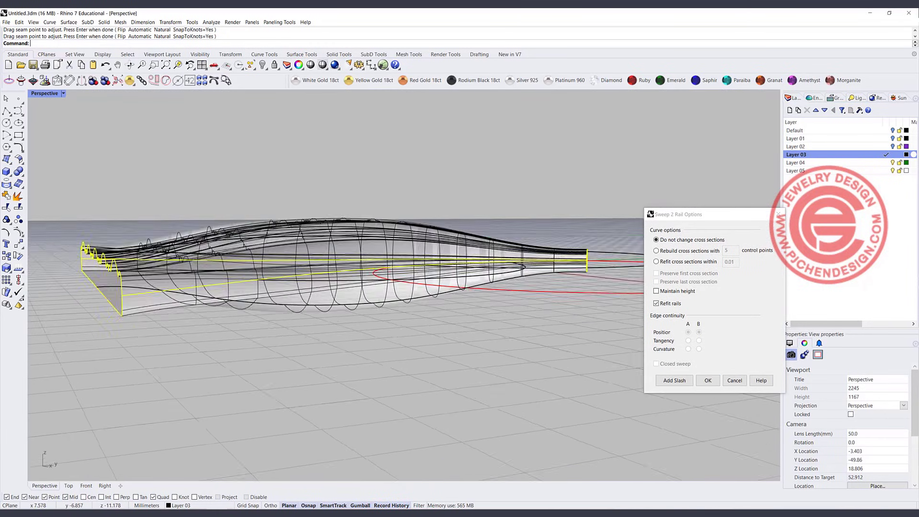
{"action": "right_click_drag", "start_coordinate": [316, 239], "coordinate": [436, 260]}
{"action": "left_click", "coordinate": [656, 291]}
{"action": "left_click", "coordinate": [708, 380]}
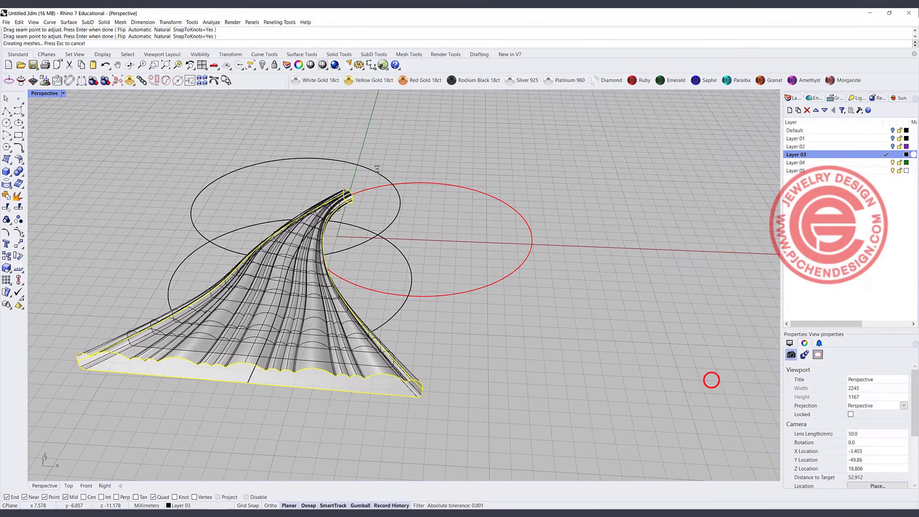
{"action": "right_click_drag", "start_coordinate": [711, 381], "coordinate": [97, 95]}
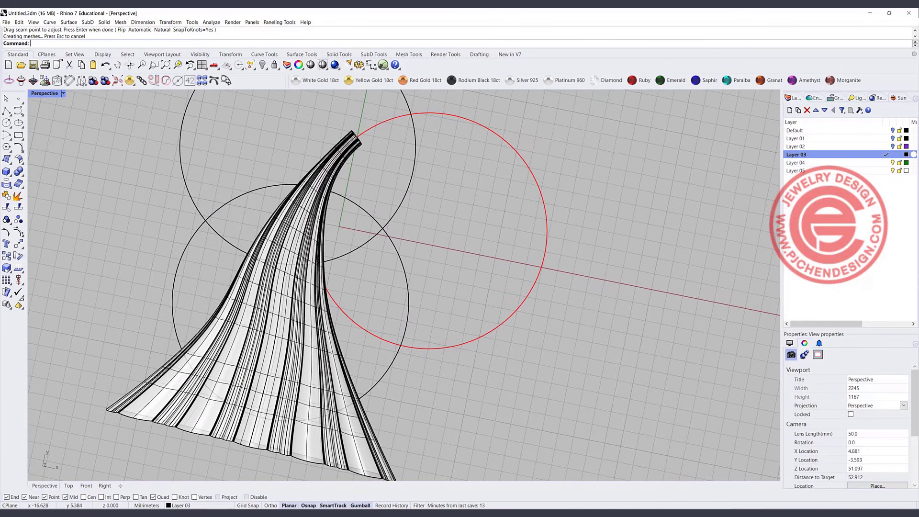
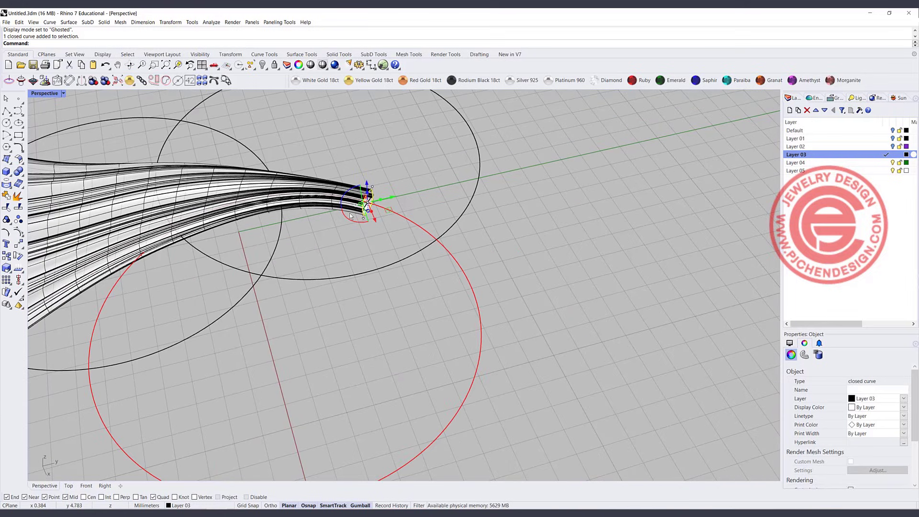
Step: Create the ring band with Sweep 1 Rail, using the red circle as rail and the small closed profile as cross section
{"action": "left_click", "coordinate": [157, 106]}
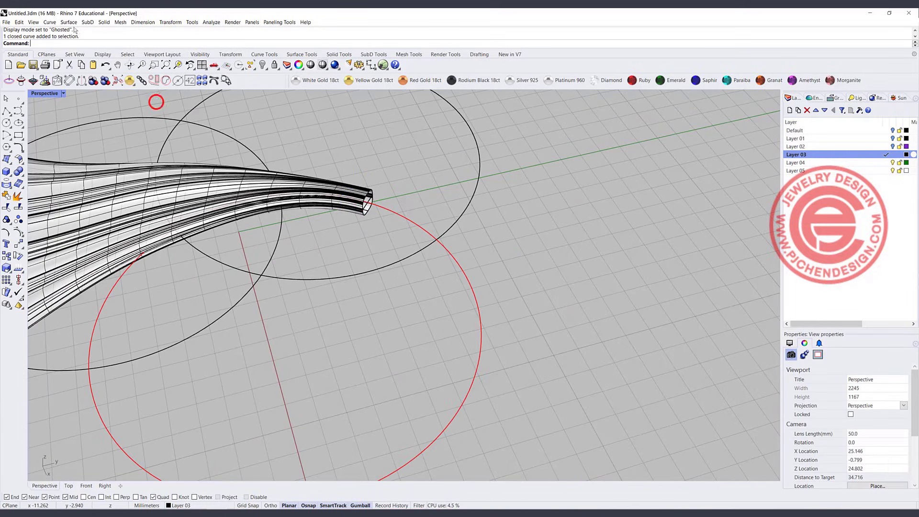
{"action": "left_click", "coordinate": [68, 22]}
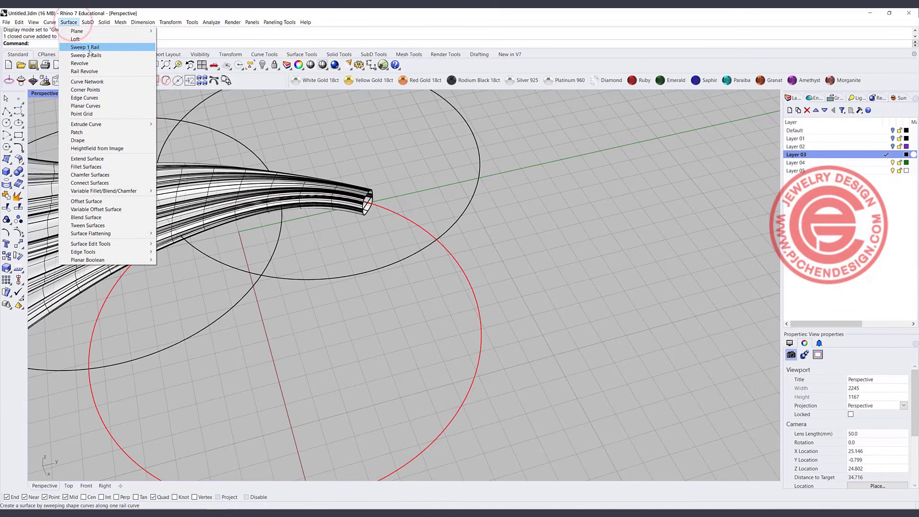
{"action": "left_click", "coordinate": [89, 48]}
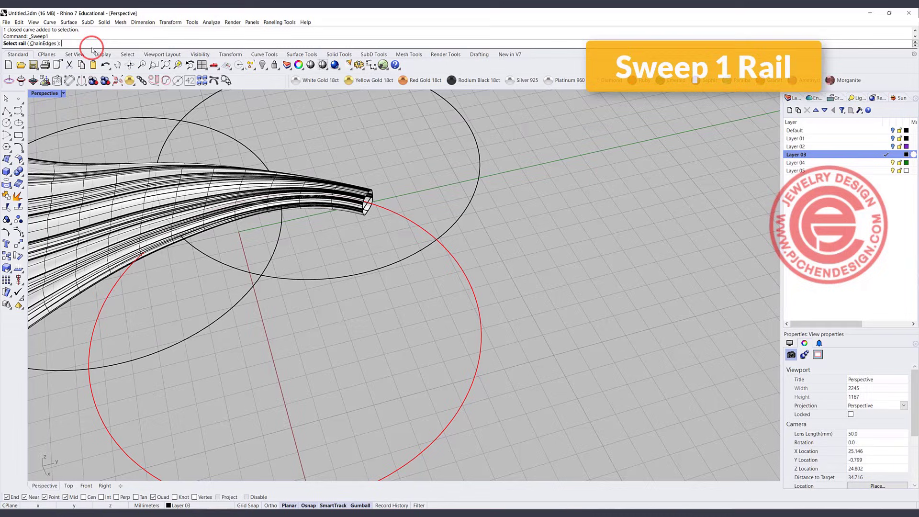
{"action": "left_click", "coordinate": [384, 210]}
{"action": "left_click", "coordinate": [367, 207]}
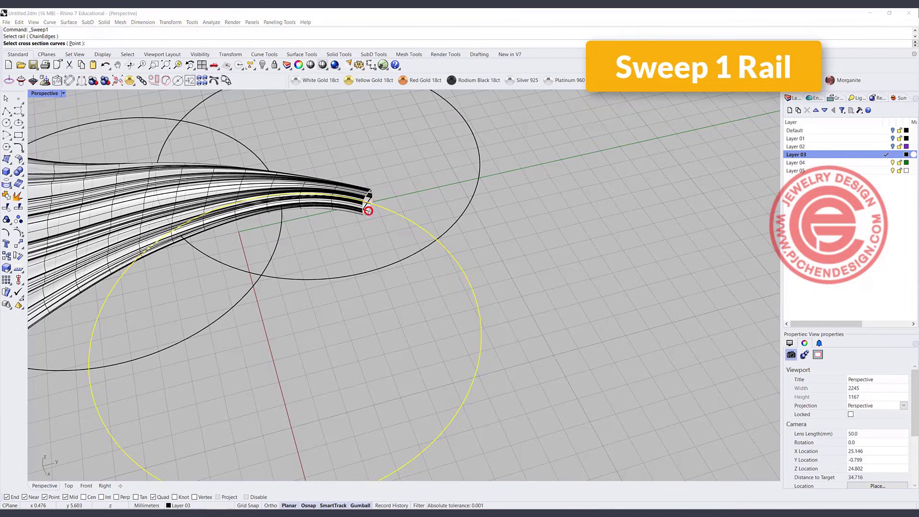
{"action": "left_click", "coordinate": [386, 233]}
{"action": "key", "text": "Return"}
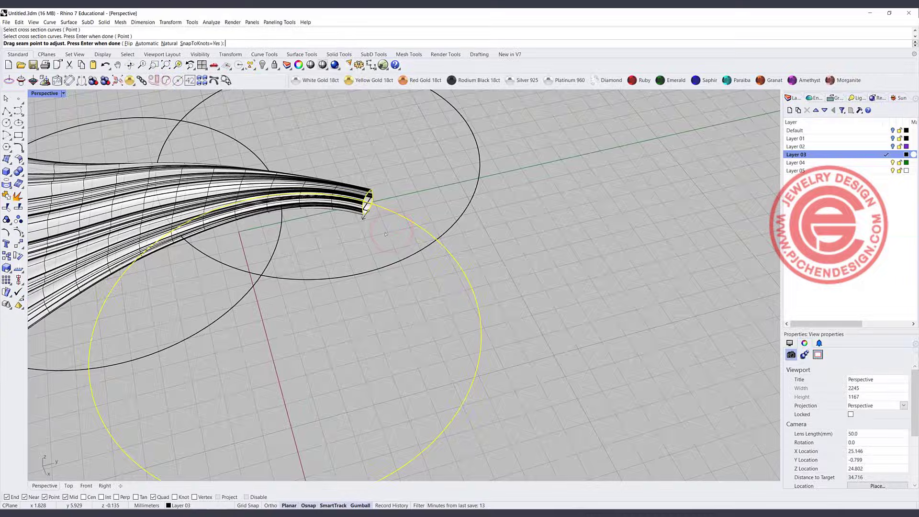
{"action": "key", "text": "Return"}
{"action": "left_click", "coordinate": [678, 343]}
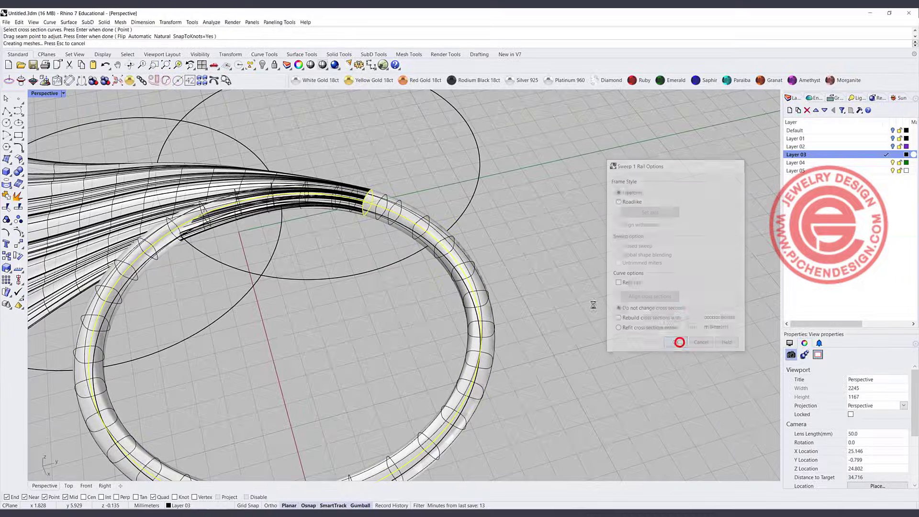
Step: Examine how the fan surface meets the ring band in Rendered display, and return to Ghosted display
{"action": "scroll", "coordinate": [394, 190], "scroll_direction": "down", "scroll_amount": 10}
{"action": "right_click_drag", "start_coordinate": [329, 248], "coordinate": [424, 258]}
{"action": "scroll", "coordinate": [425, 259], "scroll_direction": "up", "scroll_amount": 10}
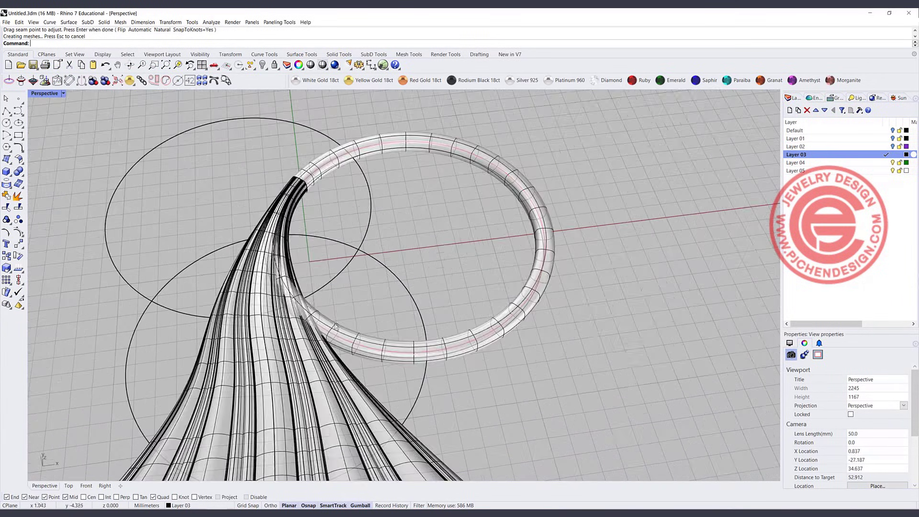
{"action": "right_click_drag", "start_coordinate": [359, 247], "coordinate": [313, 224]}
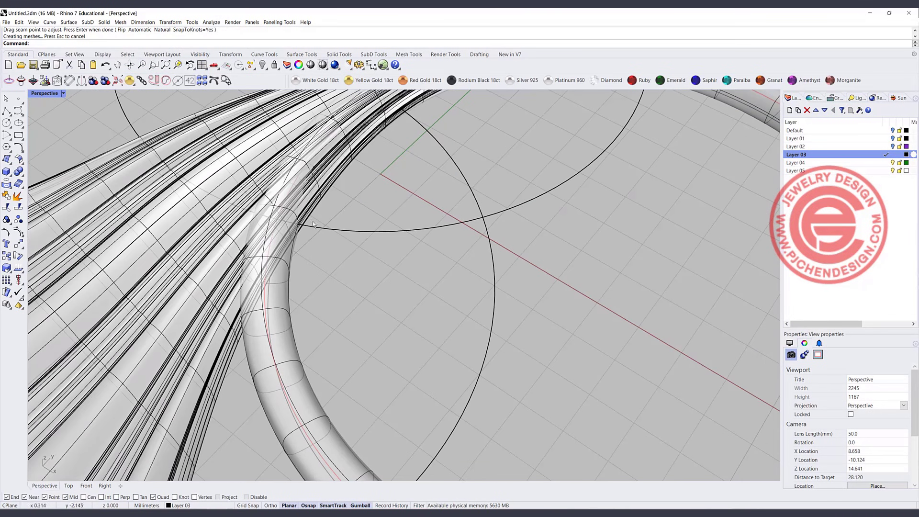
{"action": "left_click", "coordinate": [62, 93]}
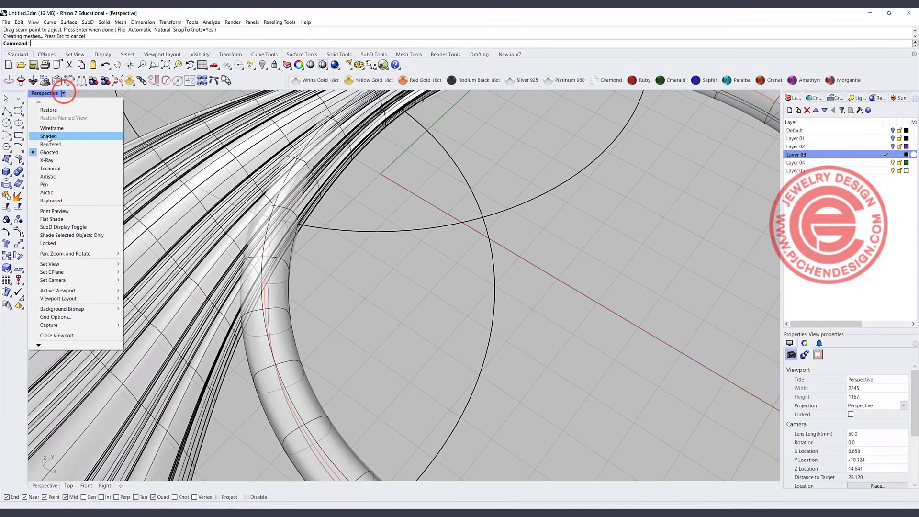
{"action": "left_click", "coordinate": [48, 140]}
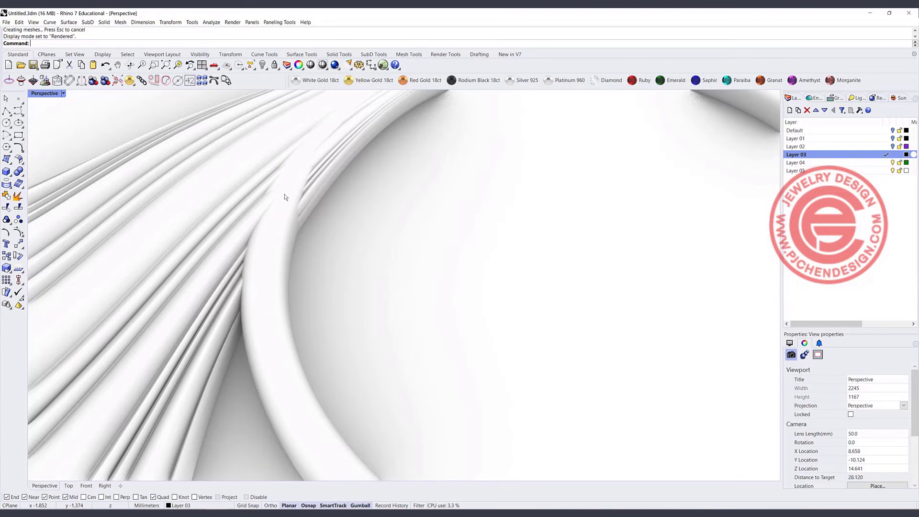
{"action": "scroll", "coordinate": [284, 196], "scroll_direction": "down", "scroll_amount": 5}
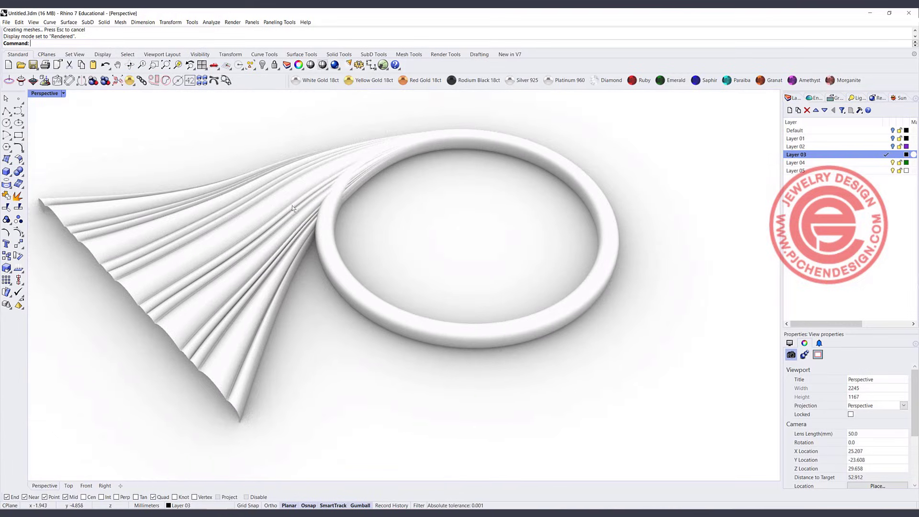
{"action": "right_click_drag", "start_coordinate": [321, 153], "coordinate": [282, 195]}
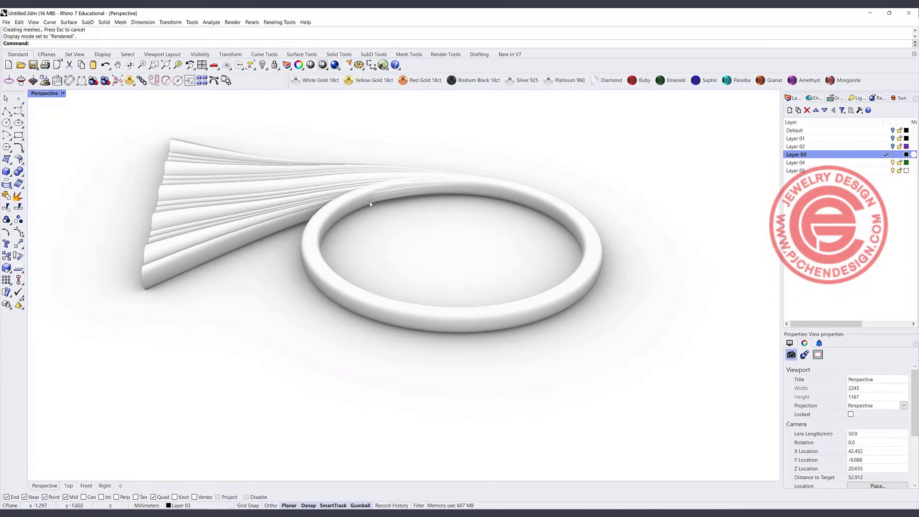
{"action": "right_click_drag", "start_coordinate": [349, 212], "coordinate": [341, 251]}
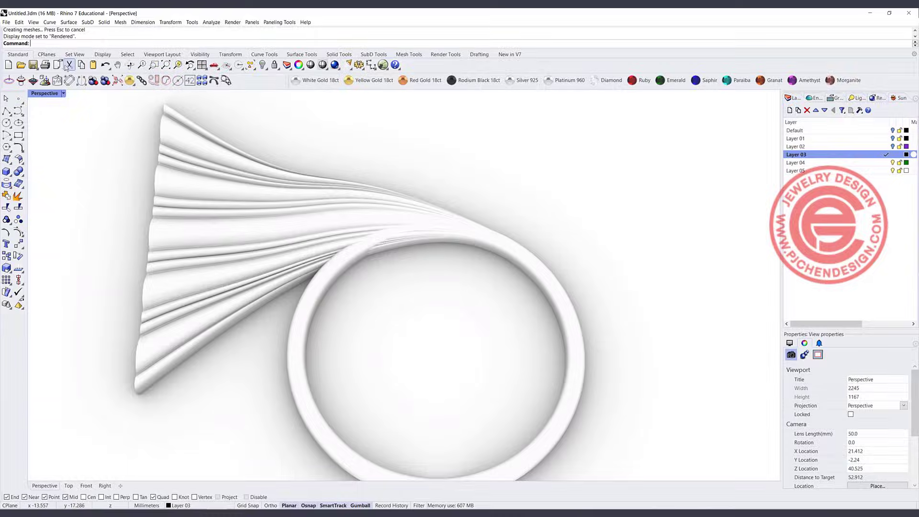
{"action": "left_click", "coordinate": [63, 94]}
{"action": "left_click", "coordinate": [58, 149]}
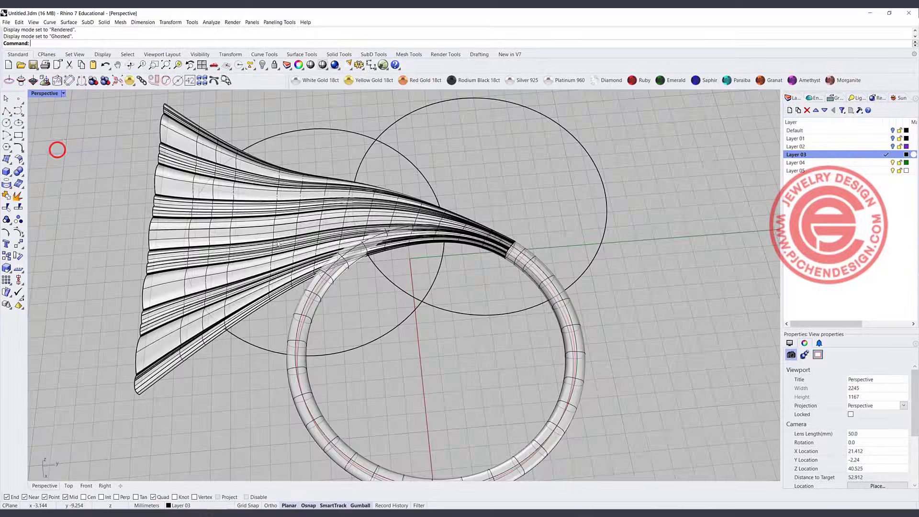
Step: Delete the fan surface and move the guide curve control point beside the ring band
{"action": "right_click_drag", "start_coordinate": [378, 239], "coordinate": [414, 263]}
{"action": "left_click", "coordinate": [369, 318]}
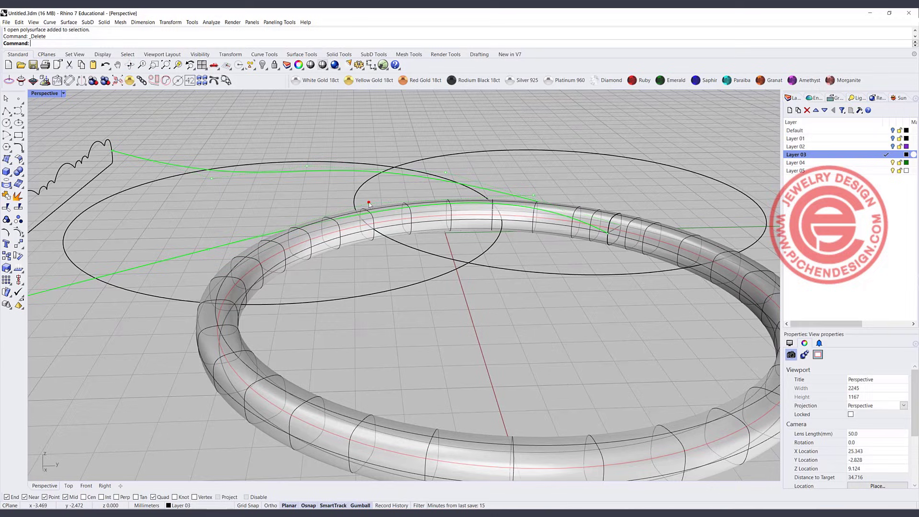
{"action": "left_click", "coordinate": [369, 203]}
{"action": "left_click_drag", "start_coordinate": [369, 202], "coordinate": [371, 166]}
{"action": "right_click_drag", "start_coordinate": [461, 212], "coordinate": [424, 257]}
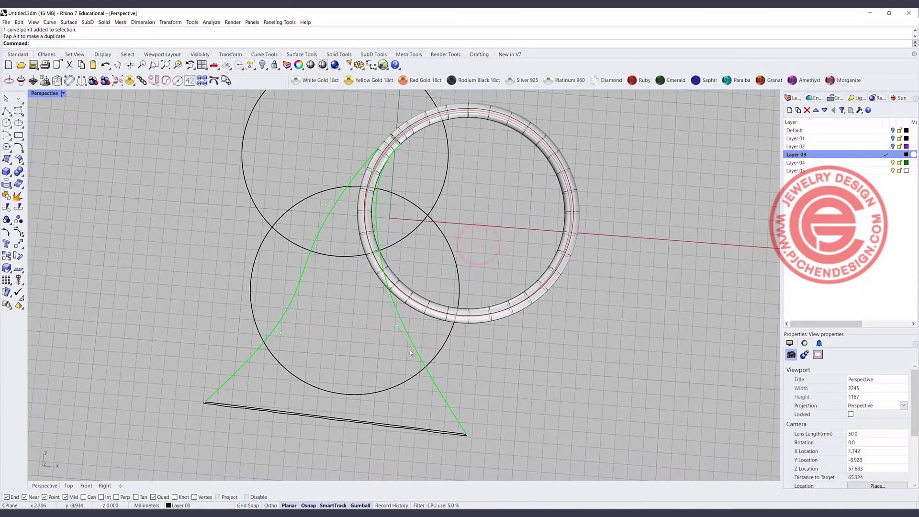
Step: Rebuild both green guide curves with a point count of 8 and degree 3, deleting the input curves
{"action": "left_click", "coordinate": [407, 330]}
{"action": "left_click", "coordinate": [298, 284], "text": "shift"}
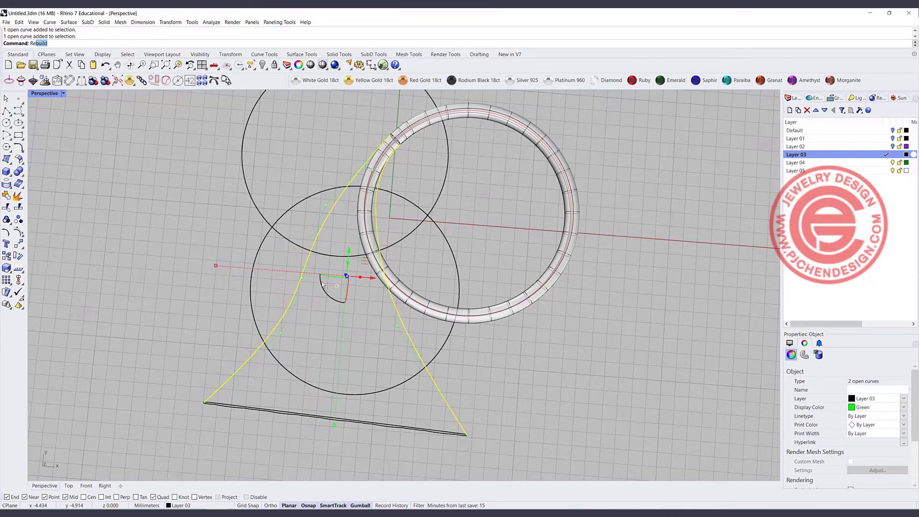
{"action": "key", "text": "Return"}
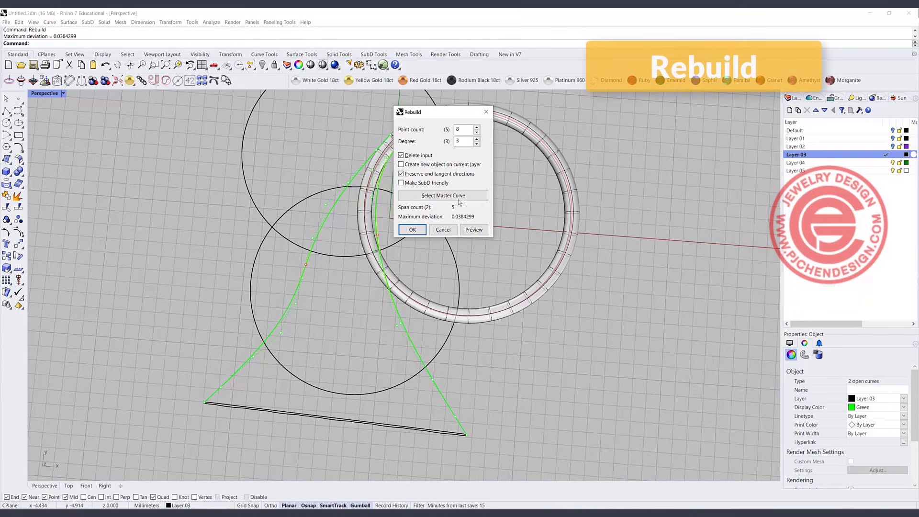
{"action": "left_click", "coordinate": [414, 230]}
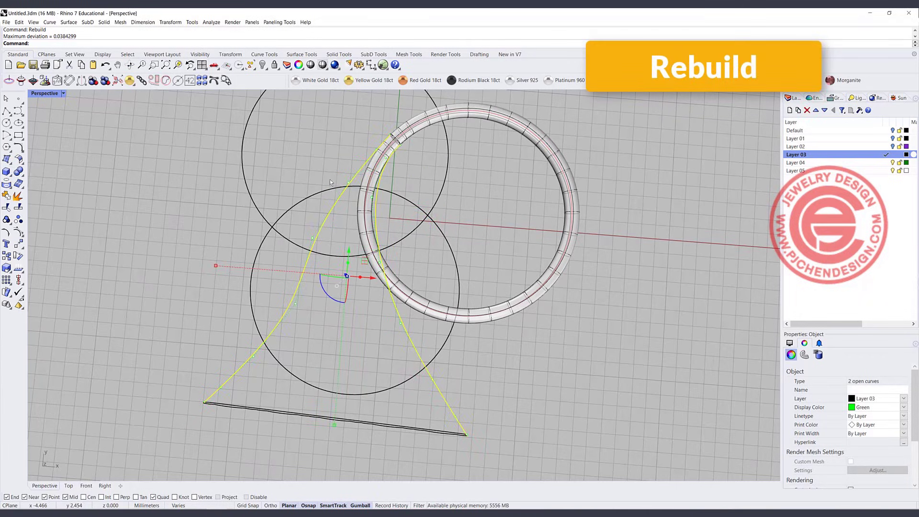
Step: Slightly raise the control points of both guide curves next to the ring band
{"action": "left_click_drag", "start_coordinate": [335, 171], "coordinate": [380, 207]}
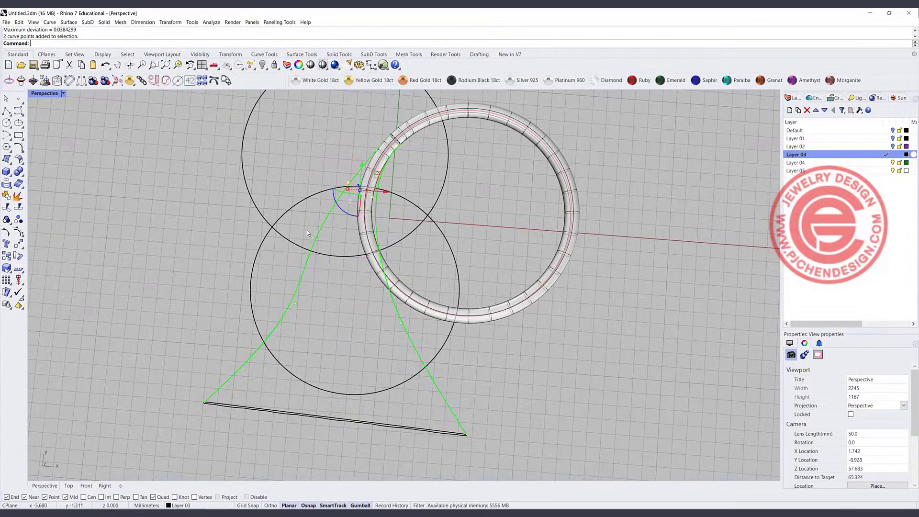
{"action": "left_click_drag", "start_coordinate": [297, 224], "coordinate": [385, 267], "text": "shift"}
{"action": "right_click_drag", "start_coordinate": [384, 263], "coordinate": [426, 194]}
{"action": "left_click_drag", "start_coordinate": [425, 193], "coordinate": [424, 190]}
{"action": "key", "text": "Escape"}
{"action": "key", "text": "Escape"}
{"action": "right_click_drag", "start_coordinate": [514, 181], "coordinate": [420, 273]}
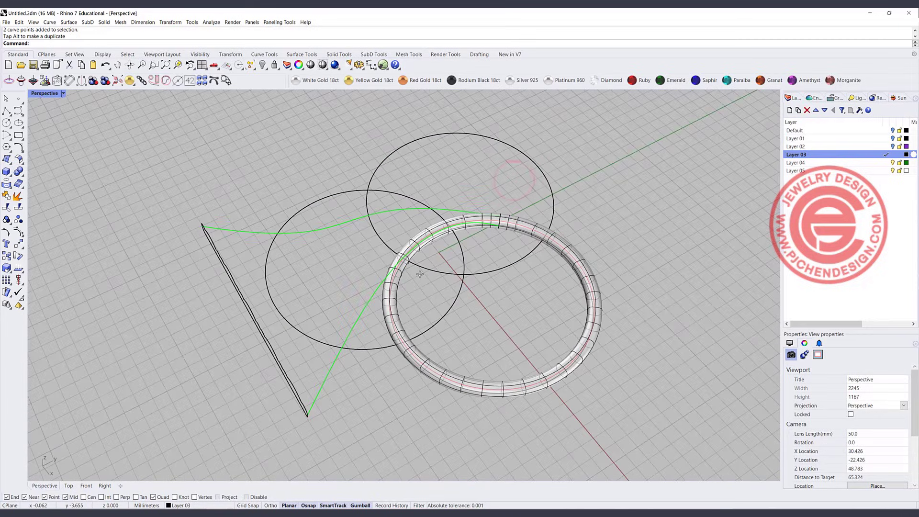
Step: Start Sweep 2 Rails with the green guide curves as rails and the scalloped and small closed profiles as cross sections
{"action": "right_click_drag", "start_coordinate": [265, 220], "coordinate": [240, 197]}
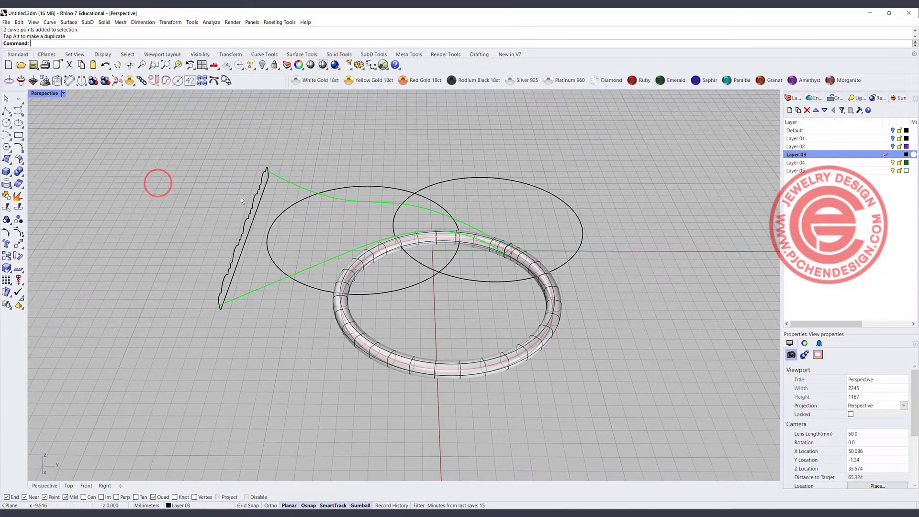
{"action": "left_click", "coordinate": [69, 22]}
{"action": "left_click", "coordinate": [96, 55]}
{"action": "right_click_drag", "start_coordinate": [330, 268], "coordinate": [358, 290]}
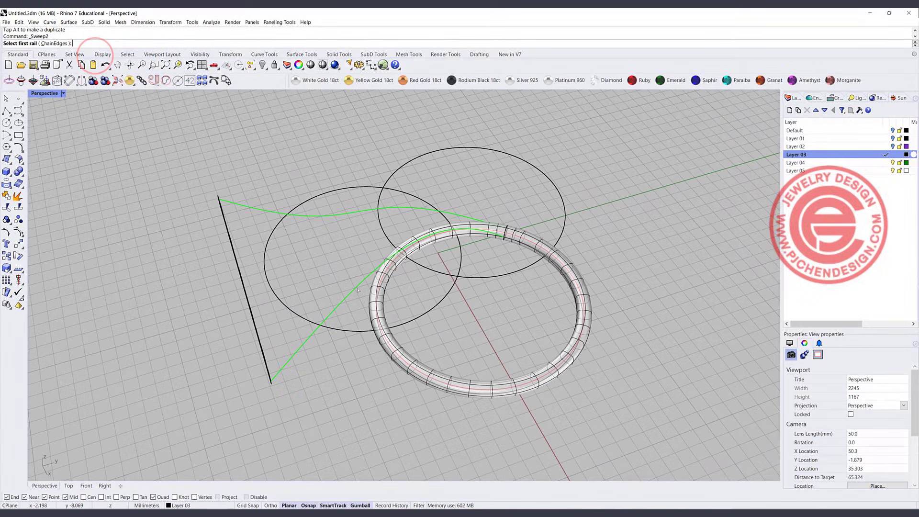
{"action": "left_click", "coordinate": [352, 289]}
{"action": "left_click", "coordinate": [328, 213]}
{"action": "right_click_drag", "start_coordinate": [328, 213], "coordinate": [248, 266]}
{"action": "left_click", "coordinate": [248, 266]}
{"action": "scroll", "coordinate": [525, 233], "scroll_direction": "up", "scroll_amount": 5}
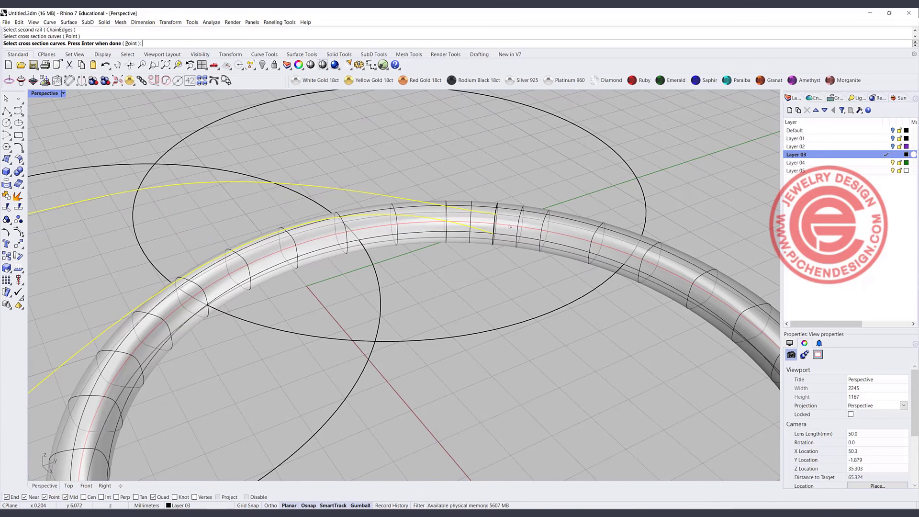
{"action": "left_click", "coordinate": [485, 209]}
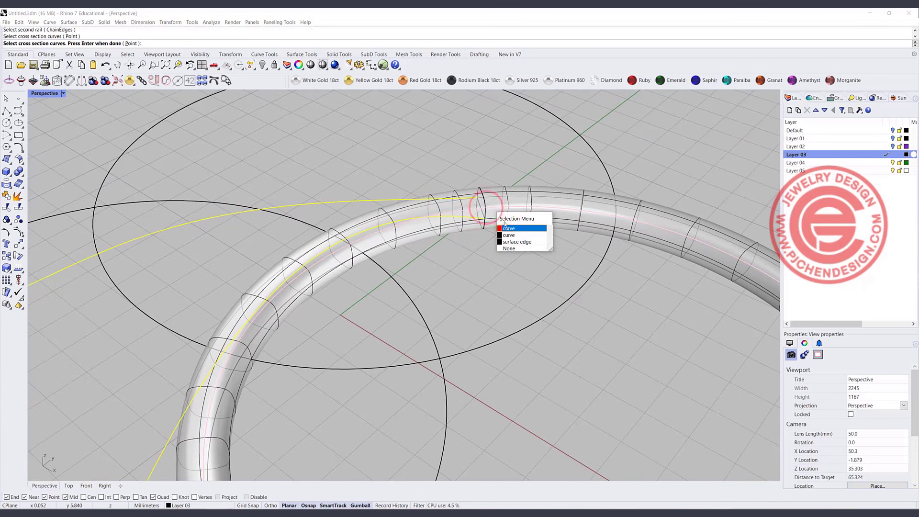
{"action": "left_click", "coordinate": [509, 234]}
{"action": "key", "text": "Return"}
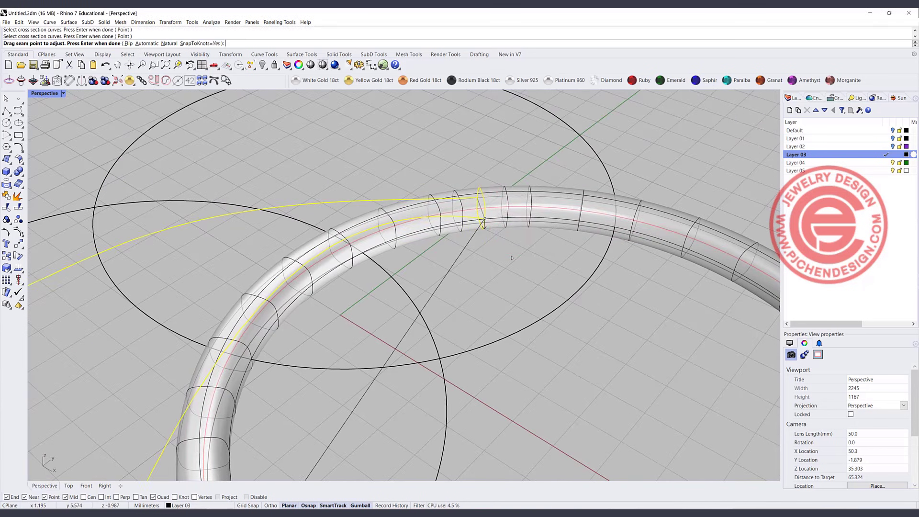
Step: Move the small profile's seam to its bottom and the scalloped profile's seam to its base midpoint, and create the fan surface
{"action": "scroll", "coordinate": [498, 236], "scroll_direction": "down", "scroll_amount": 4}
{"action": "scroll", "coordinate": [503, 249], "scroll_direction": "up", "scroll_amount": 5}
{"action": "right_click_drag", "start_coordinate": [503, 248], "coordinate": [589, 210]}
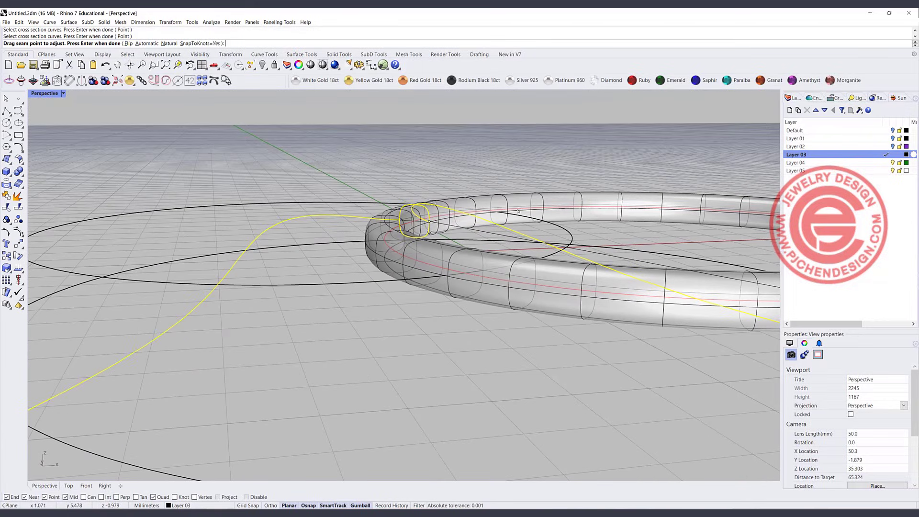
{"action": "left_click", "coordinate": [429, 220]}
{"action": "left_click", "coordinate": [414, 237]}
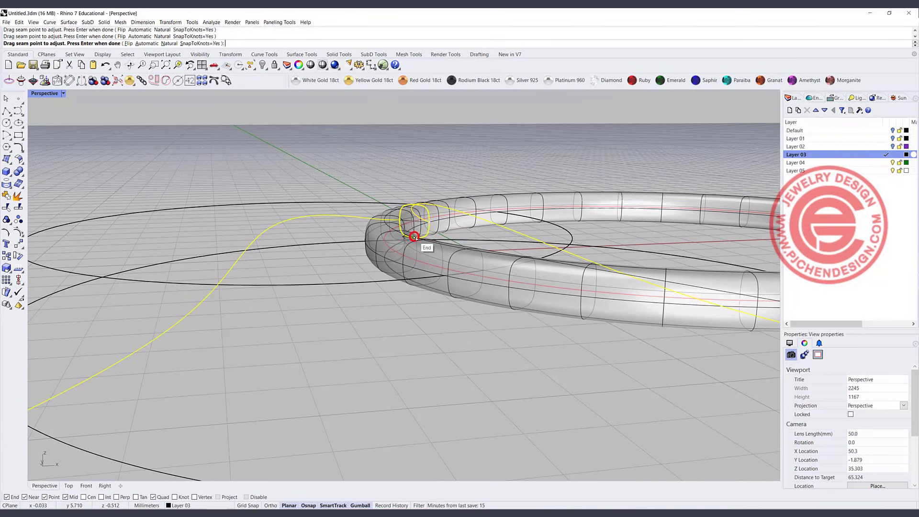
{"action": "scroll", "coordinate": [485, 255], "scroll_direction": "down", "scroll_amount": 8}
{"action": "right_click_drag", "start_coordinate": [565, 311], "coordinate": [525, 293], "text": "shift"}
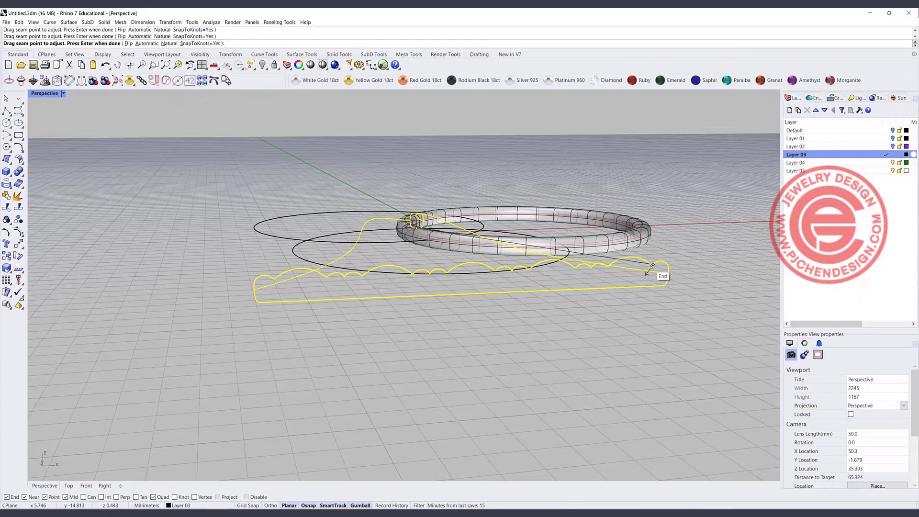
{"action": "left_click_drag", "start_coordinate": [651, 267], "coordinate": [471, 294]}
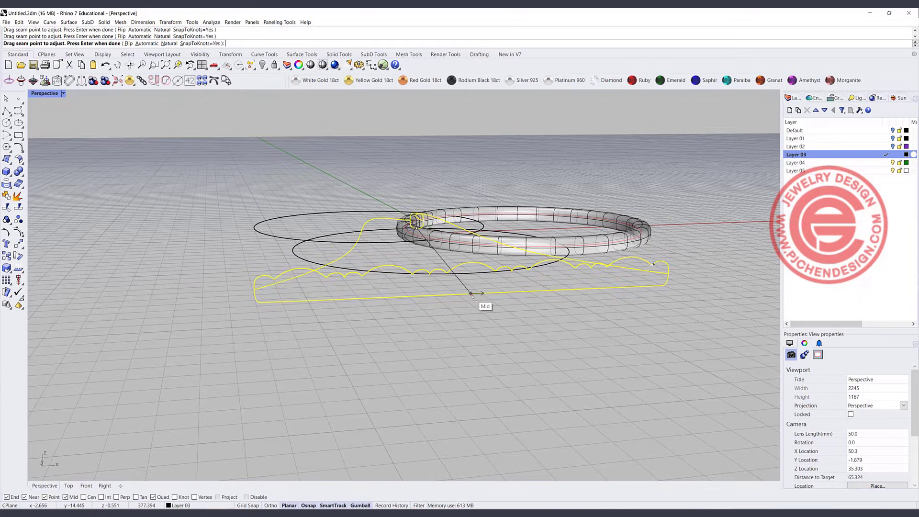
{"action": "right_click_drag", "start_coordinate": [472, 294], "coordinate": [410, 267]}
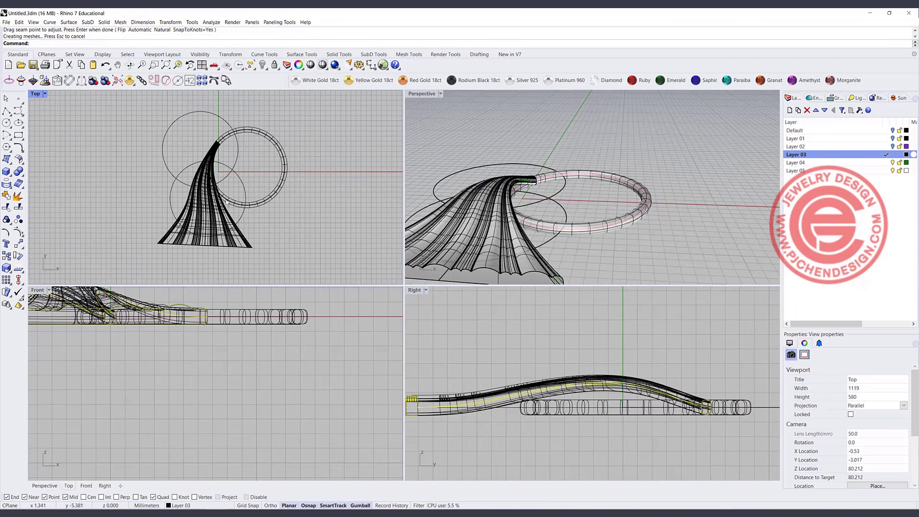
Step: Group the ring band with the fan surface
{"action": "left_click", "coordinate": [227, 201]}
{"action": "left_click", "coordinate": [221, 217]}
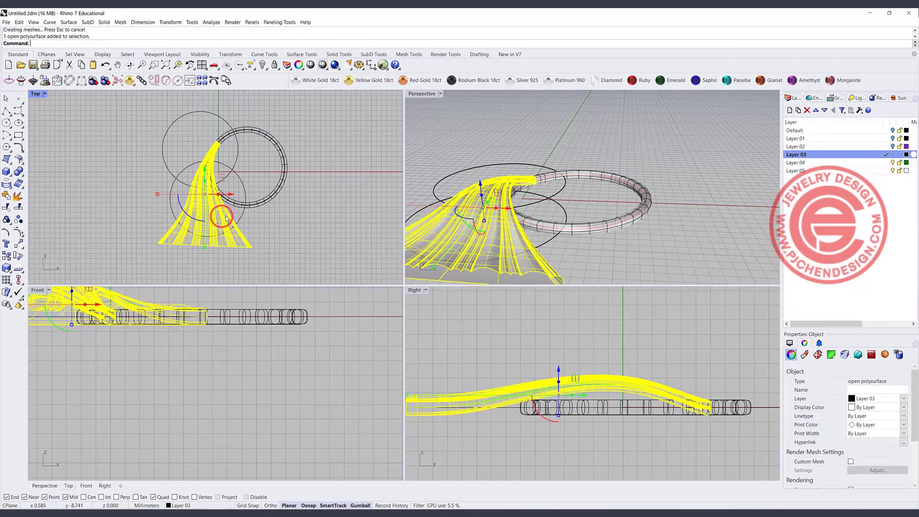
{"action": "left_click_drag", "start_coordinate": [291, 218], "coordinate": [271, 201]}
{"action": "left_click", "coordinate": [279, 208]}
{"action": "left_click", "coordinate": [274, 201]}
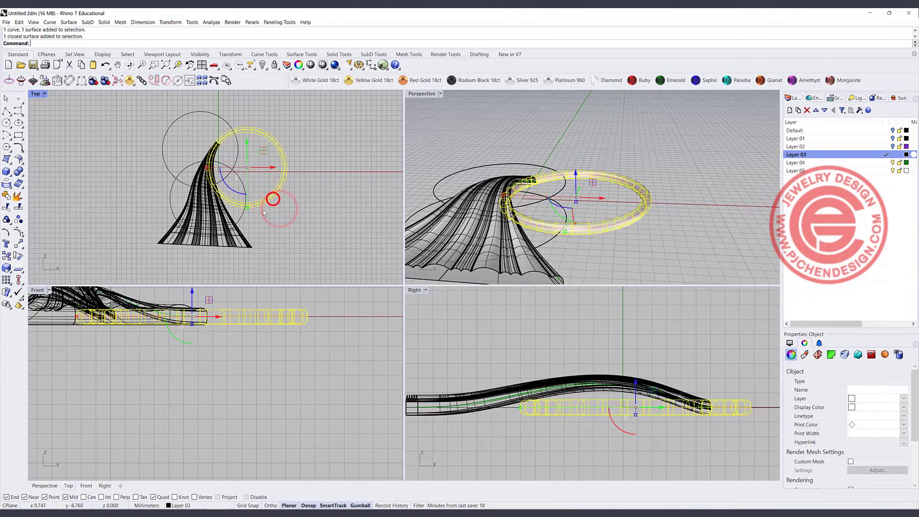
{"action": "left_click", "coordinate": [239, 238], "text": "shift"}
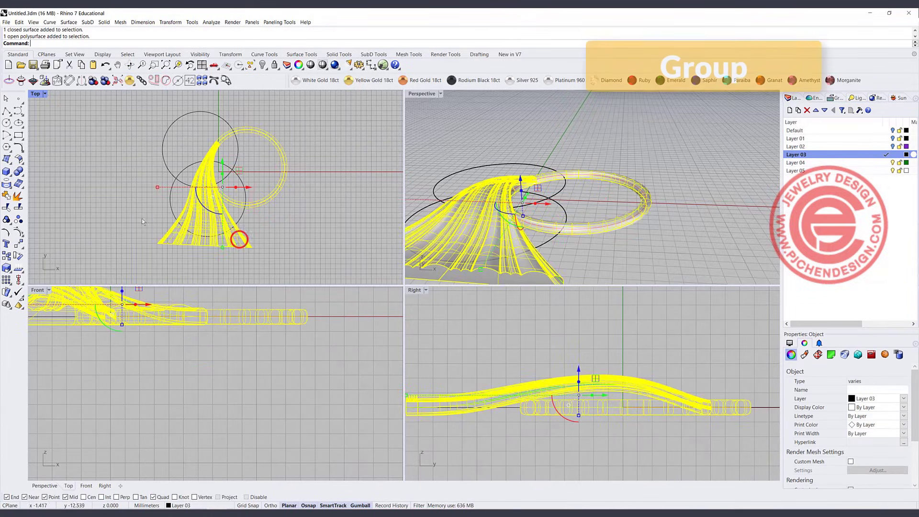
{"action": "left_click", "coordinate": [8, 220]}
Step: Polar-array the group about the origin with 3 items over 360 degrees, with Record History enabled
{"action": "double_click", "coordinate": [36, 94]}
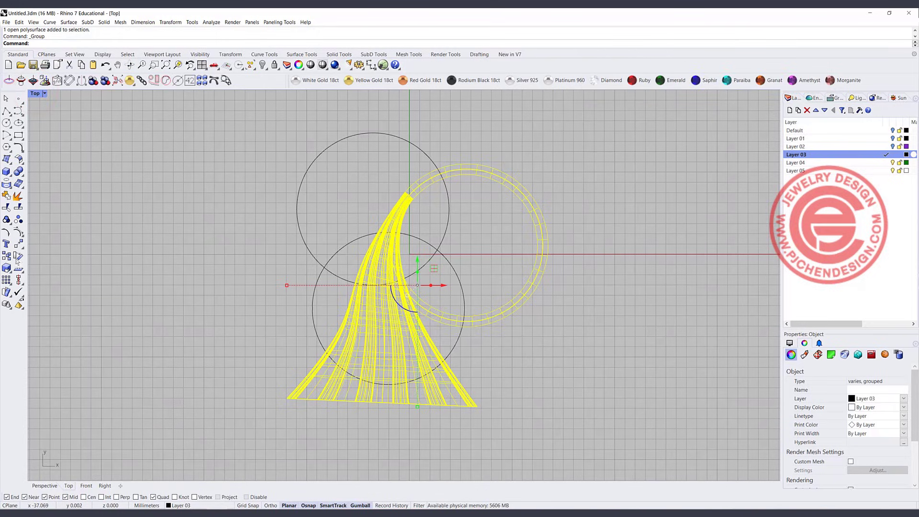
{"action": "left_click", "coordinate": [7, 281]}
{"action": "left_click", "coordinate": [31, 283]}
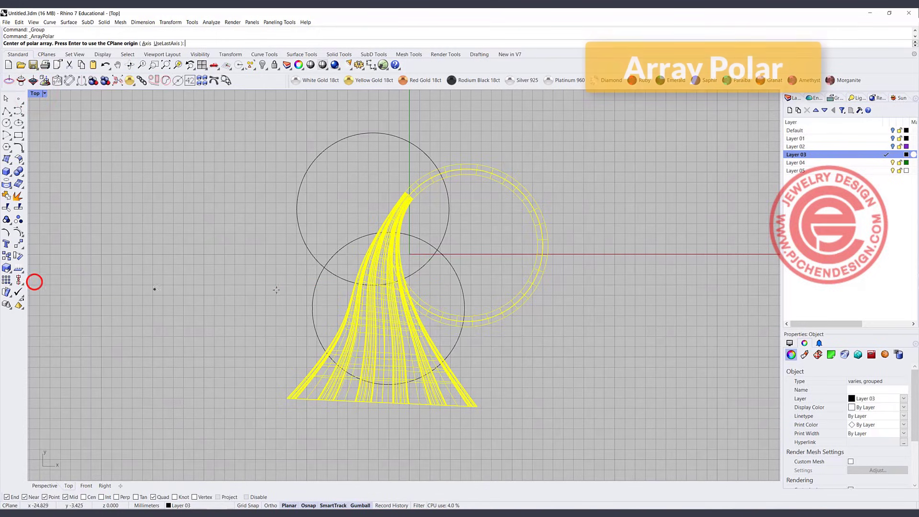
{"action": "type", "text": "0"}
{"action": "key", "text": "Return"}
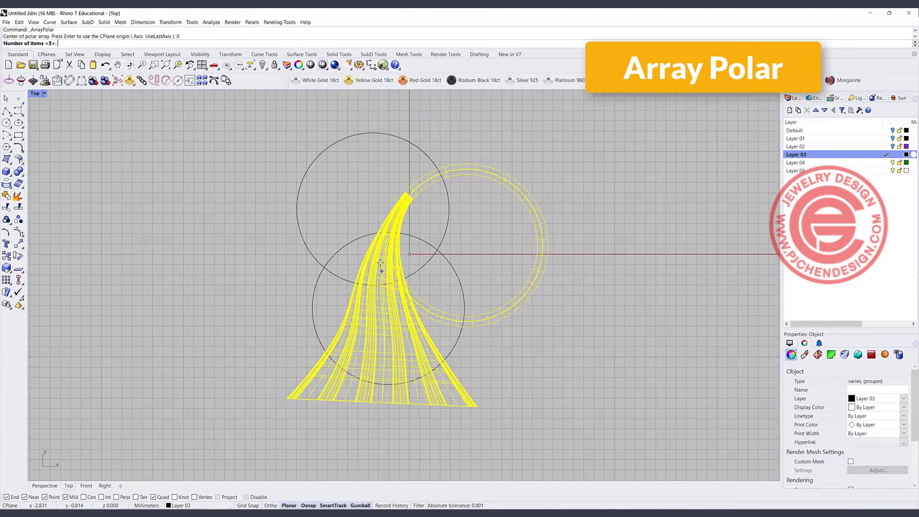
{"action": "key", "text": "Return"}
{"action": "key", "text": "Return"}
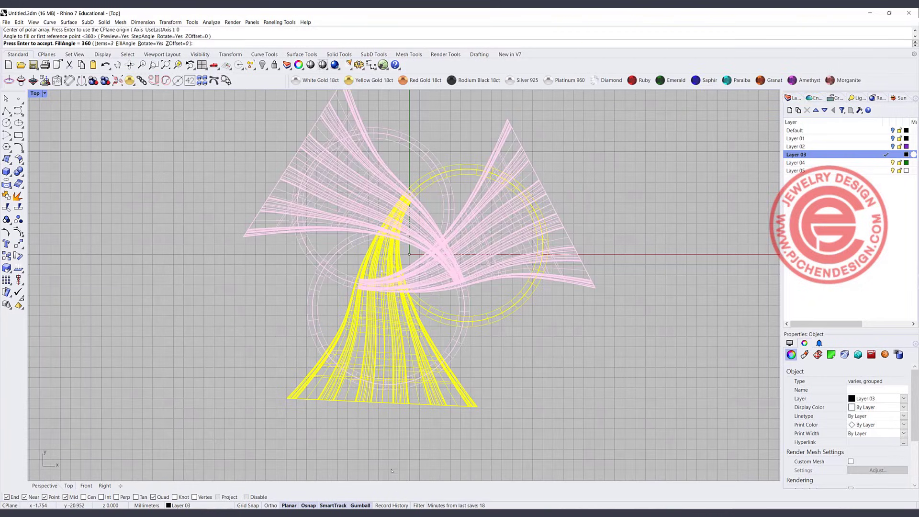
{"action": "left_click", "coordinate": [396, 505]}
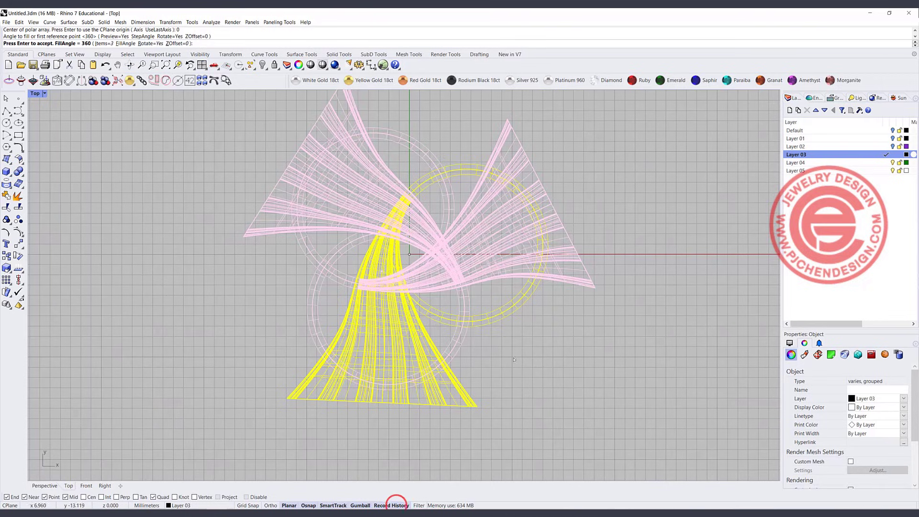
{"action": "key", "text": "Return"}
{"action": "left_click", "coordinate": [172, 131]}
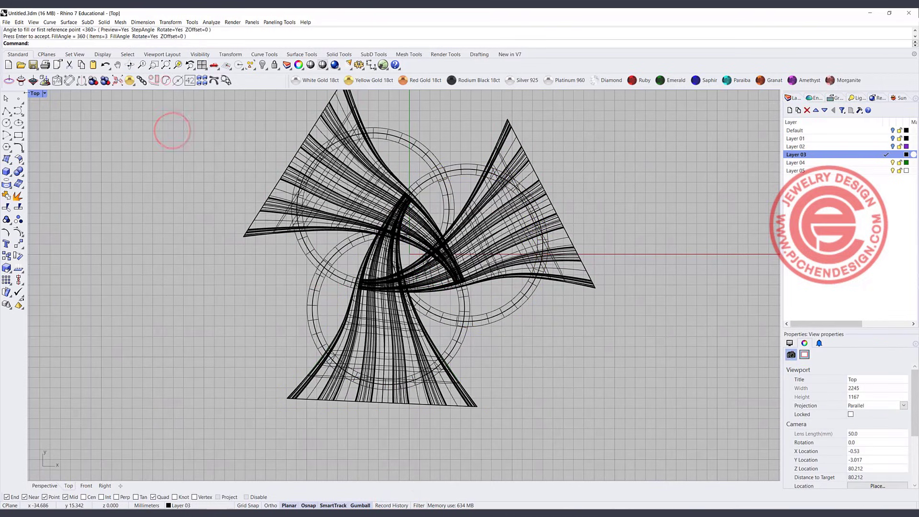
Step: Examine the three arrayed fans and ring bands in Rendered display, and return to Ghosted display
{"action": "double_click", "coordinate": [35, 94]}
{"action": "double_click", "coordinate": [421, 94]}
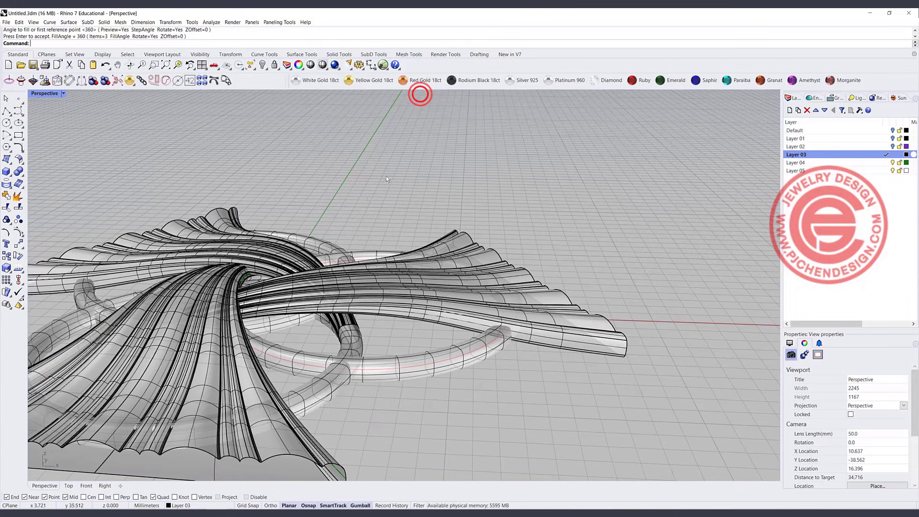
{"action": "left_click", "coordinate": [63, 93]}
{"action": "left_click", "coordinate": [61, 145]}
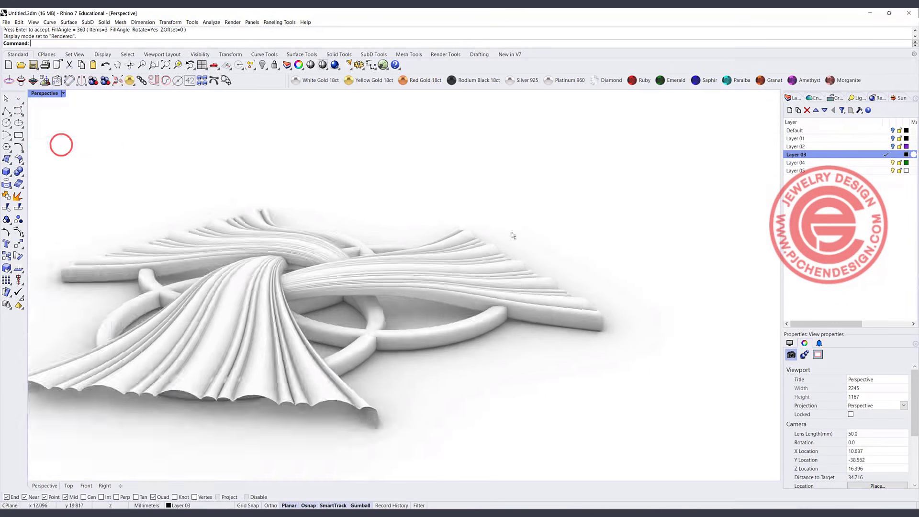
{"action": "right_click_drag", "start_coordinate": [416, 392], "coordinate": [340, 307]}
{"action": "scroll", "coordinate": [419, 201], "scroll_direction": "down", "scroll_amount": 4}
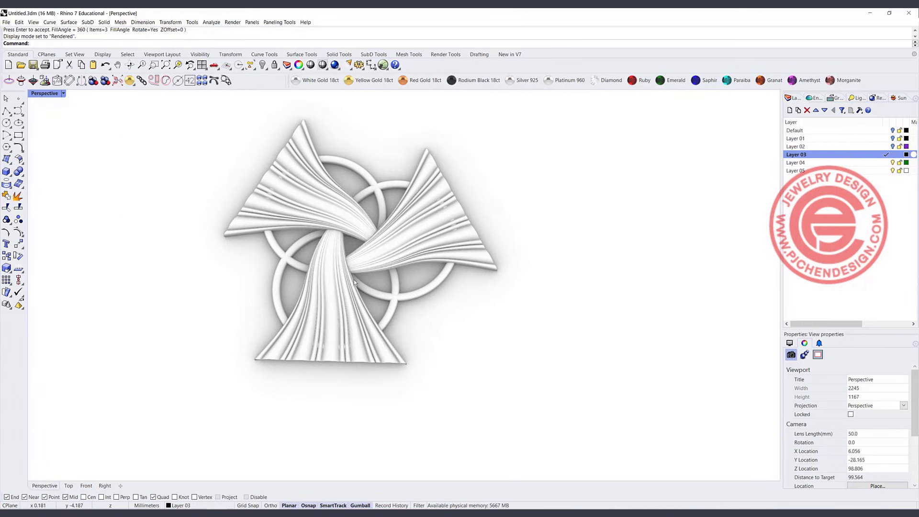
{"action": "right_click_drag", "start_coordinate": [431, 304], "coordinate": [412, 274]}
{"action": "scroll", "coordinate": [406, 282], "scroll_direction": "up", "scroll_amount": 4}
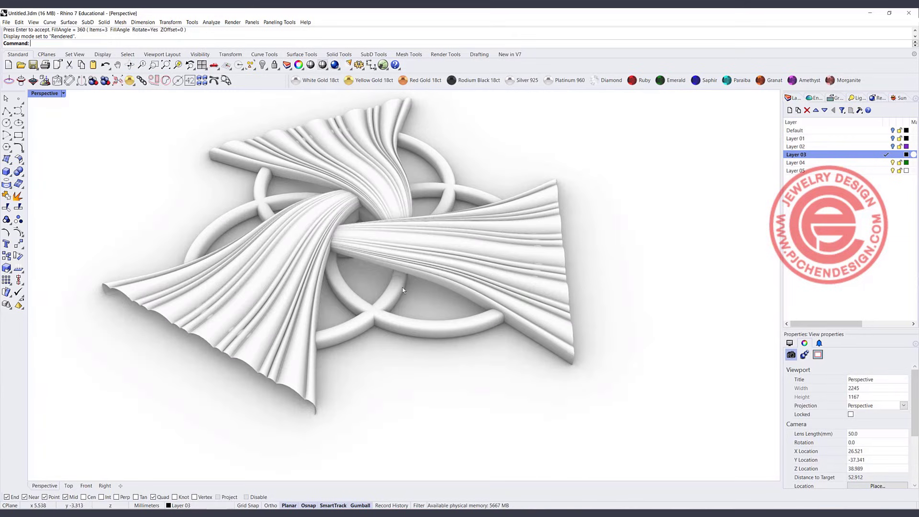
{"action": "left_click", "coordinate": [402, 284]}
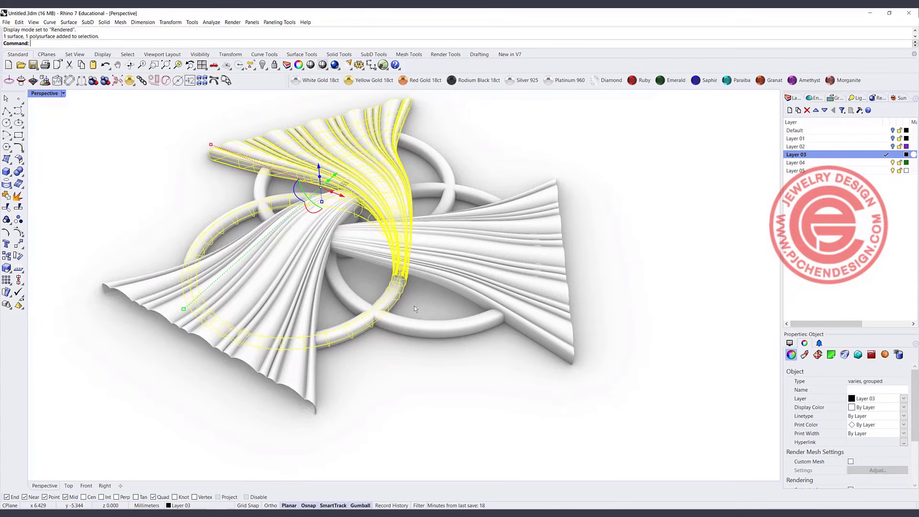
{"action": "right_click_drag", "start_coordinate": [469, 202], "coordinate": [462, 259]}
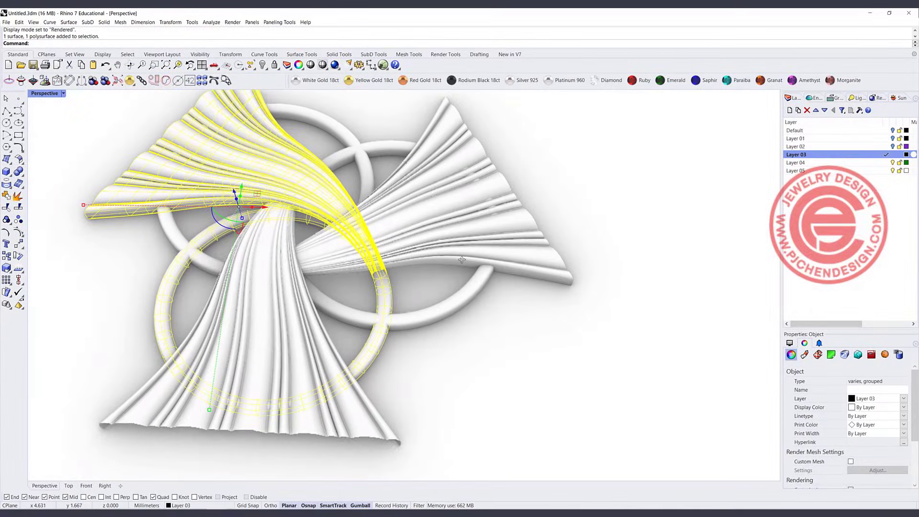
{"action": "left_click", "coordinate": [63, 93]}
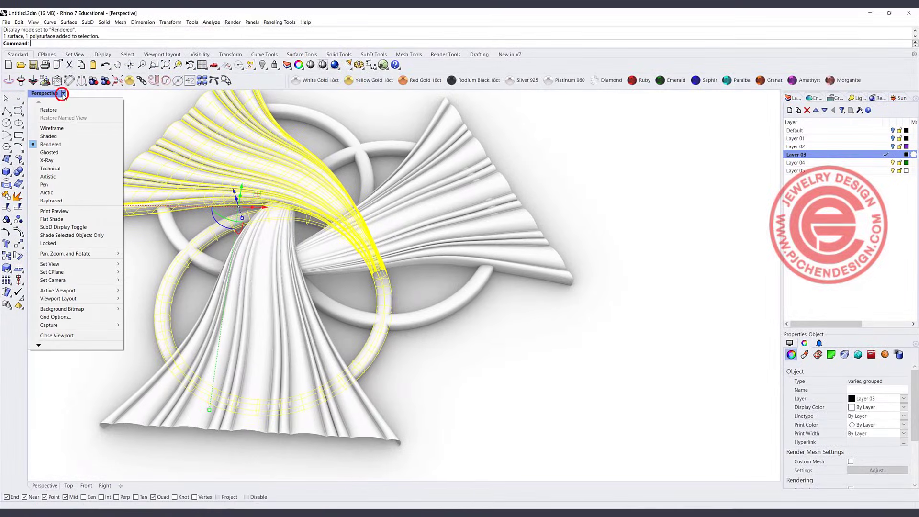
{"action": "left_click", "coordinate": [59, 153]}
Step: Rebuild the red closed ring curve with a point count of 12 and degree 3
{"action": "scroll", "coordinate": [494, 204], "scroll_direction": "down", "scroll_amount": 3}
{"action": "scroll", "coordinate": [494, 205], "scroll_direction": "up", "scroll_amount": 8}
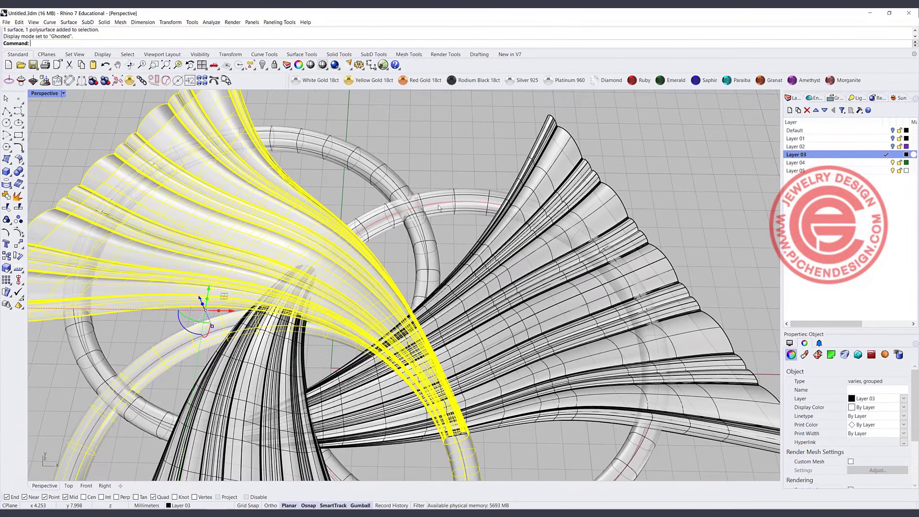
{"action": "left_click", "coordinate": [440, 205]}
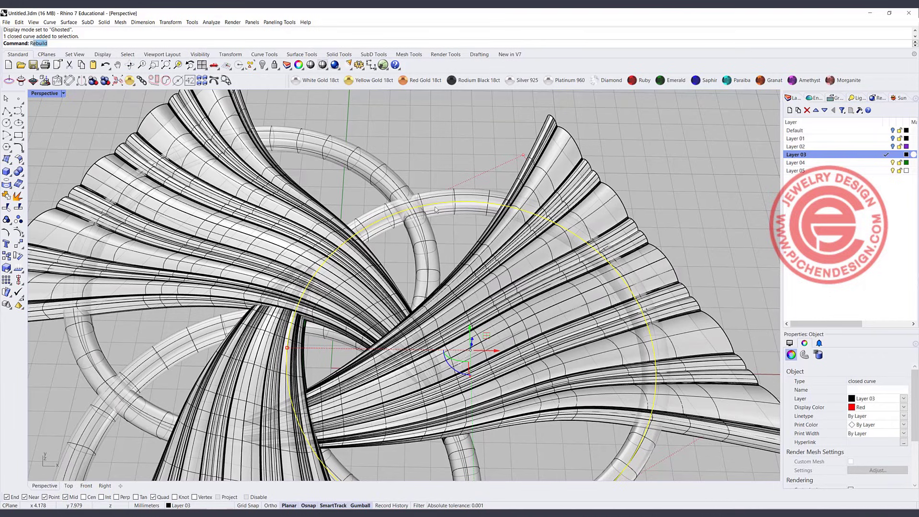
{"action": "key", "text": "Return"}
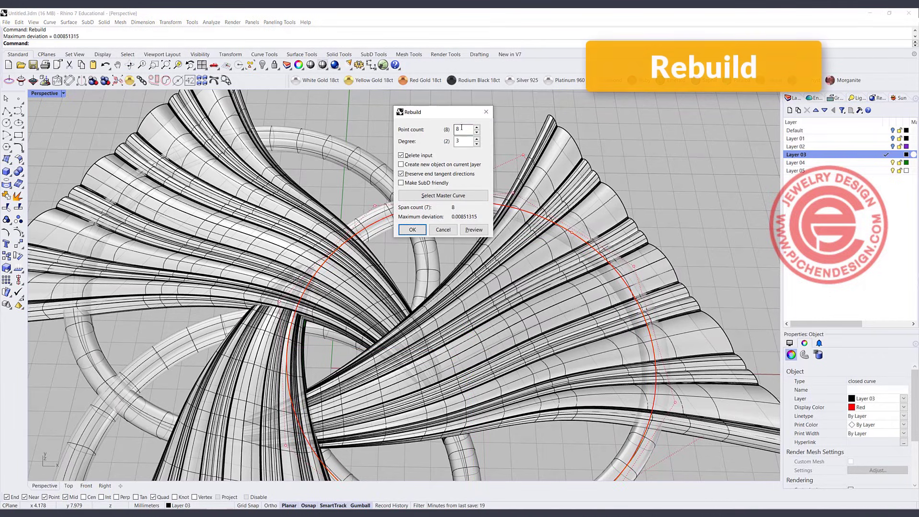
{"action": "double_click", "coordinate": [461, 128]}
{"action": "type", "text": "12"}
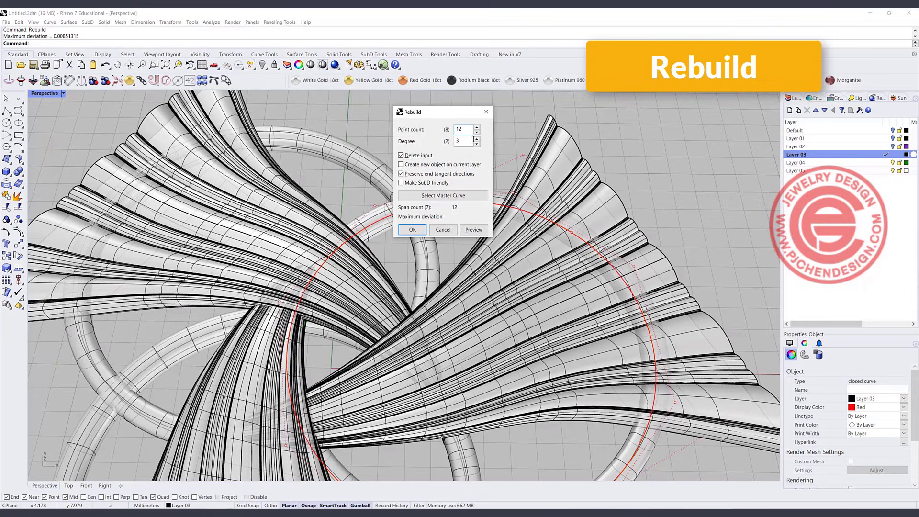
{"action": "left_click", "coordinate": [467, 230]}
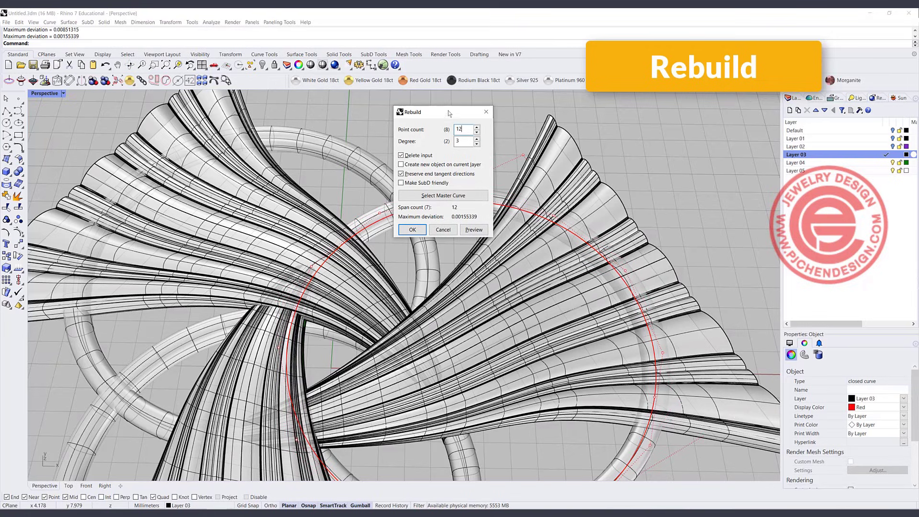
{"action": "left_click_drag", "start_coordinate": [449, 113], "coordinate": [676, 114]}
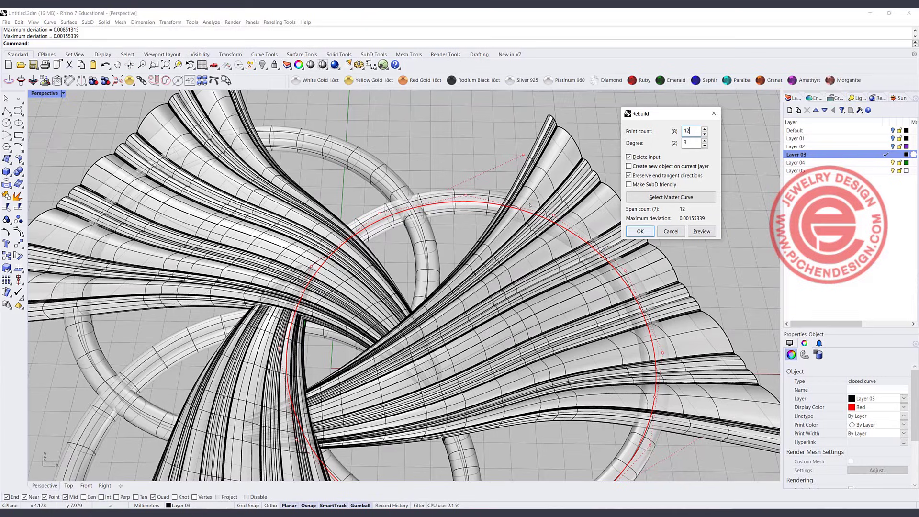
{"action": "left_click", "coordinate": [642, 232]}
Step: Lower the ring curve's control point at the back near the ring crossing, and delete the existing ring band surface around that curve
{"action": "left_click", "coordinate": [430, 219]}
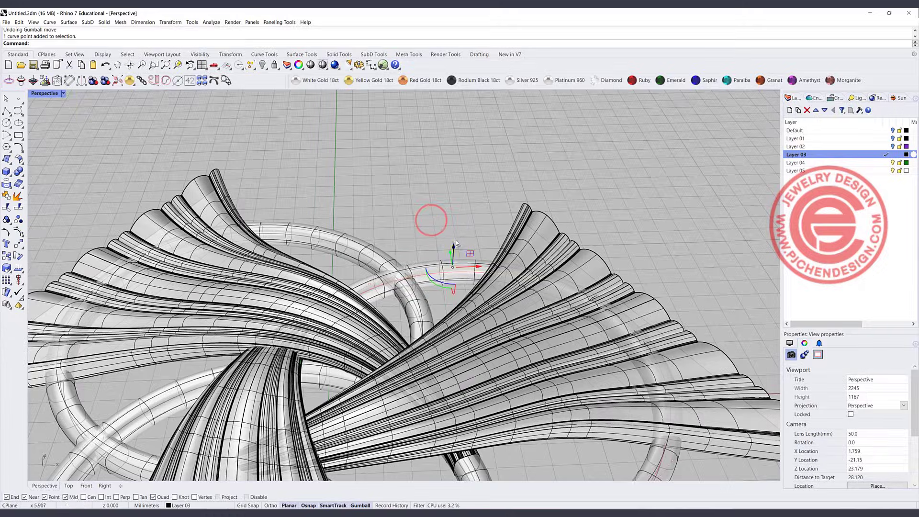
{"action": "left_click_drag", "start_coordinate": [456, 243], "coordinate": [457, 275]}
{"action": "left_click", "coordinate": [482, 176]}
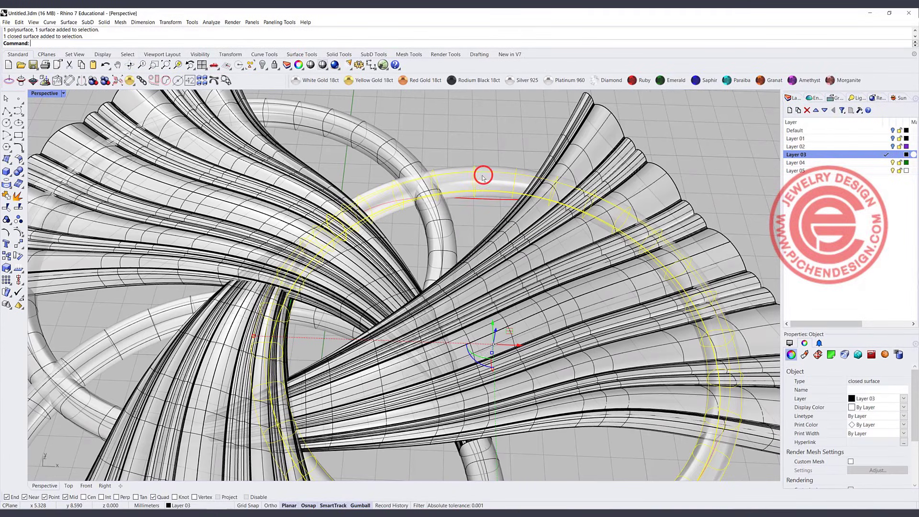
{"action": "key", "text": "Delete"}
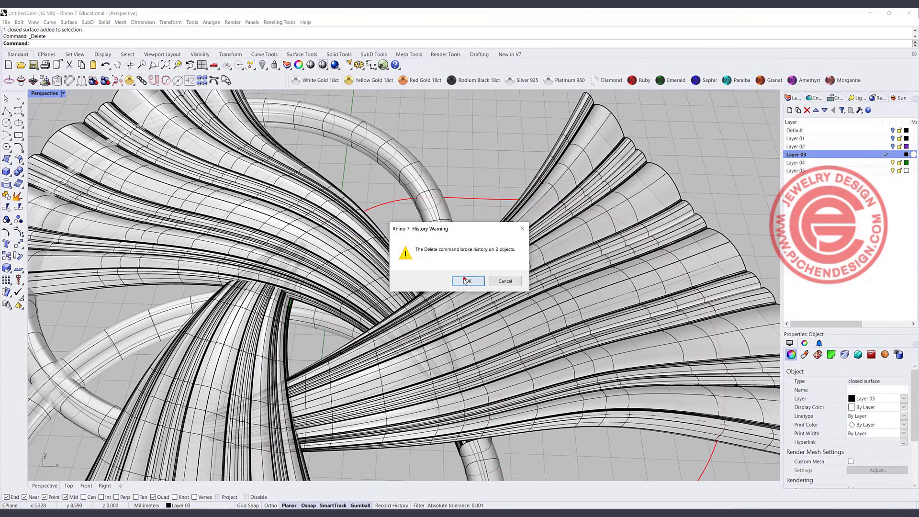
{"action": "left_click", "coordinate": [467, 281]}
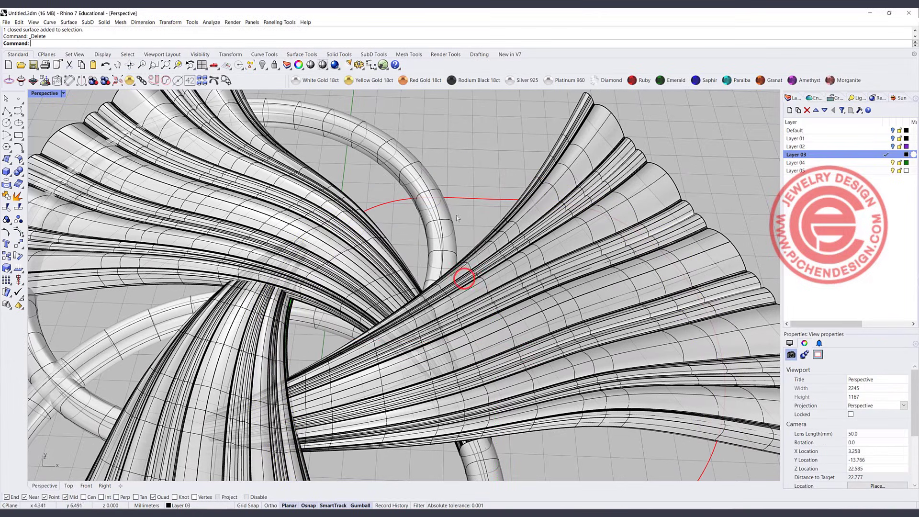
Step: Sweep the small circular profile along the reshaped ring curve with Record History enabled, using Freeform frame style and unchanged cross sections
{"action": "left_click", "coordinate": [69, 22]}
{"action": "left_click", "coordinate": [93, 48]}
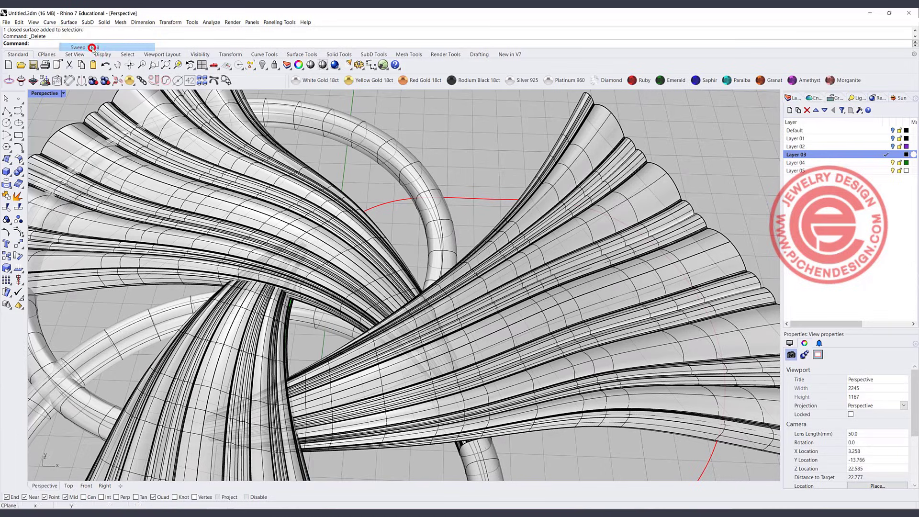
{"action": "left_click", "coordinate": [479, 197]}
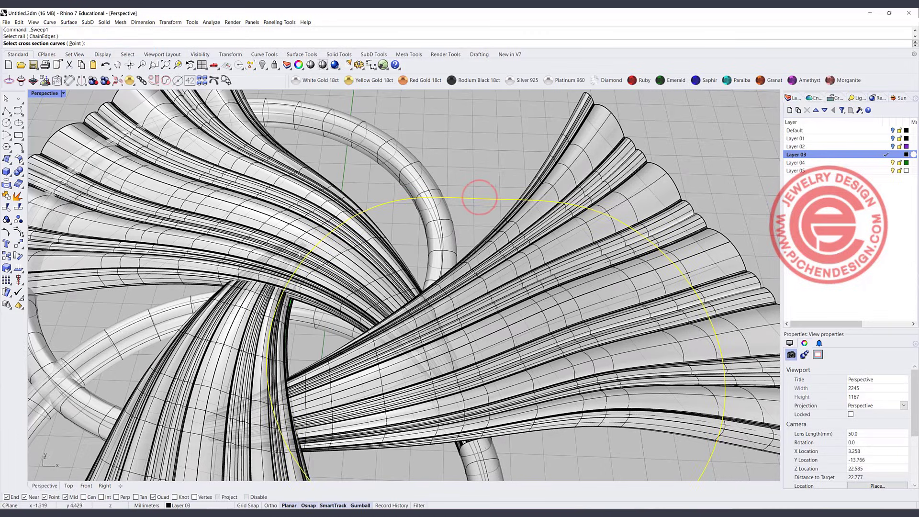
{"action": "left_click", "coordinate": [307, 242]}
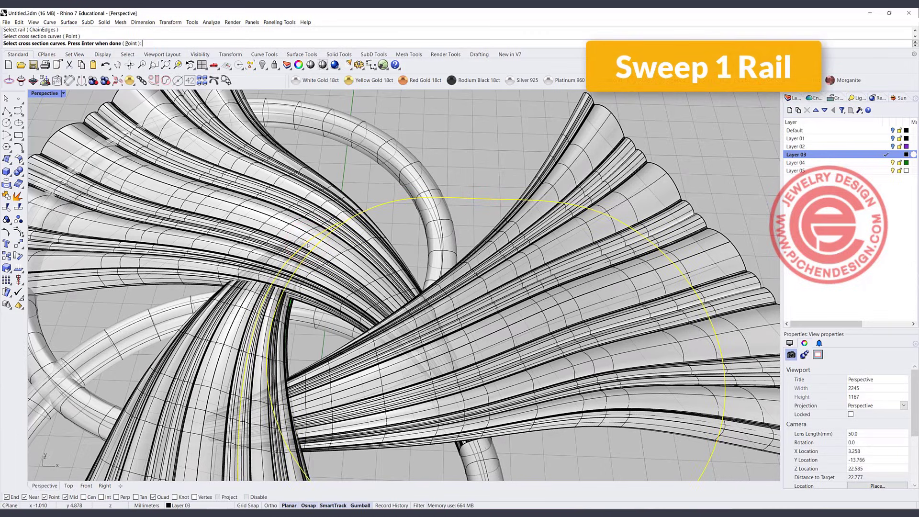
{"action": "right_click_drag", "start_coordinate": [308, 243], "coordinate": [167, 72]}
{"action": "right_click_drag", "start_coordinate": [539, 339], "coordinate": [421, 297], "text": "shift"}
{"action": "left_click", "coordinate": [508, 274]}
{"action": "left_click", "coordinate": [527, 291]}
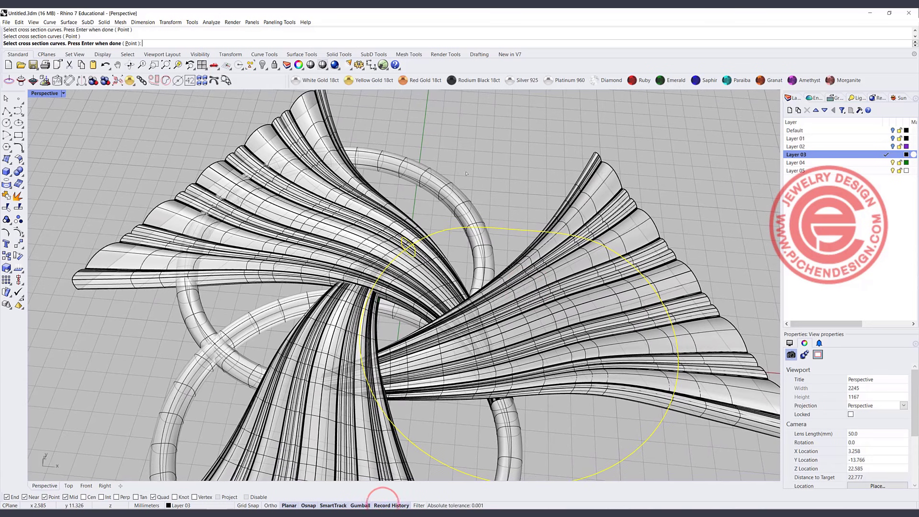
{"action": "key", "text": "Return"}
{"action": "key", "text": "Return"}
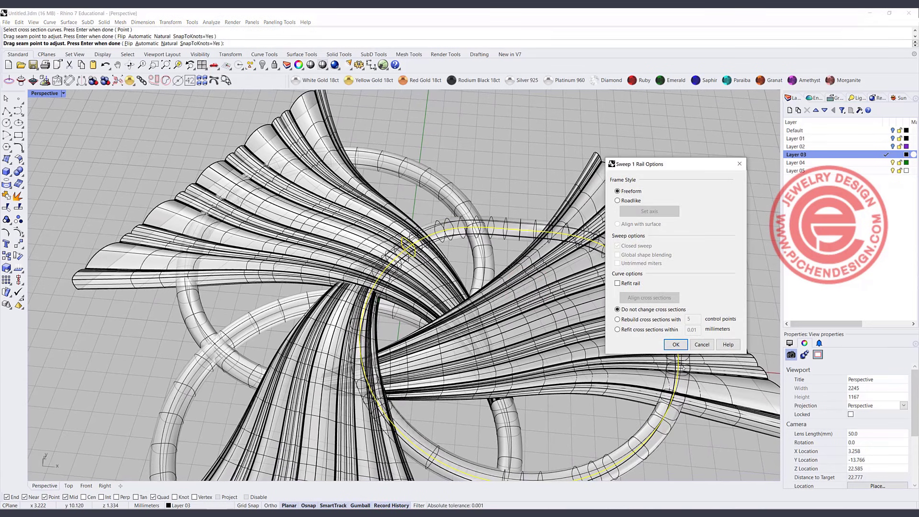
{"action": "left_click", "coordinate": [675, 345]}
Step: Lower the ring curve's control point beside the crossing of the back two ring bands
{"action": "right_click_drag", "start_coordinate": [676, 339], "coordinate": [493, 301]}
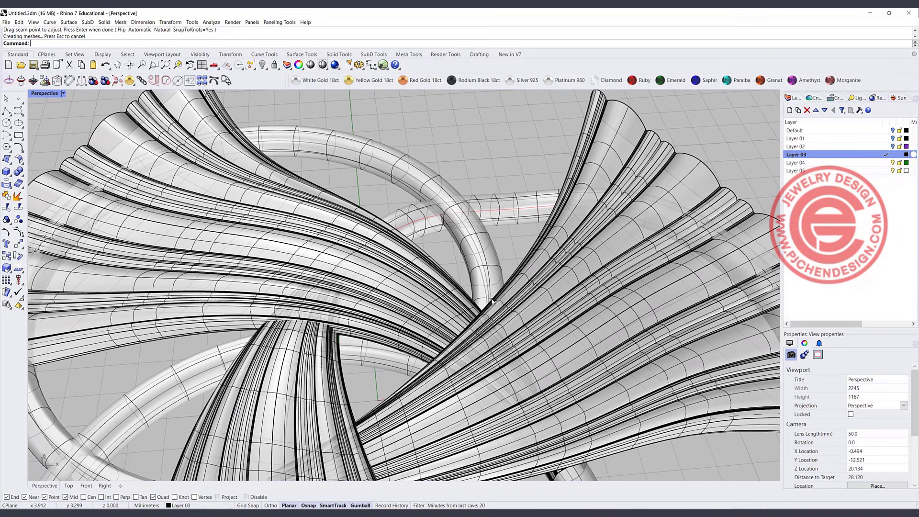
{"action": "scroll", "coordinate": [450, 277], "scroll_direction": "down", "scroll_amount": 2}
{"action": "right_click_drag", "start_coordinate": [450, 278], "coordinate": [432, 155]}
{"action": "scroll", "coordinate": [492, 227], "scroll_direction": "down", "scroll_amount": 2}
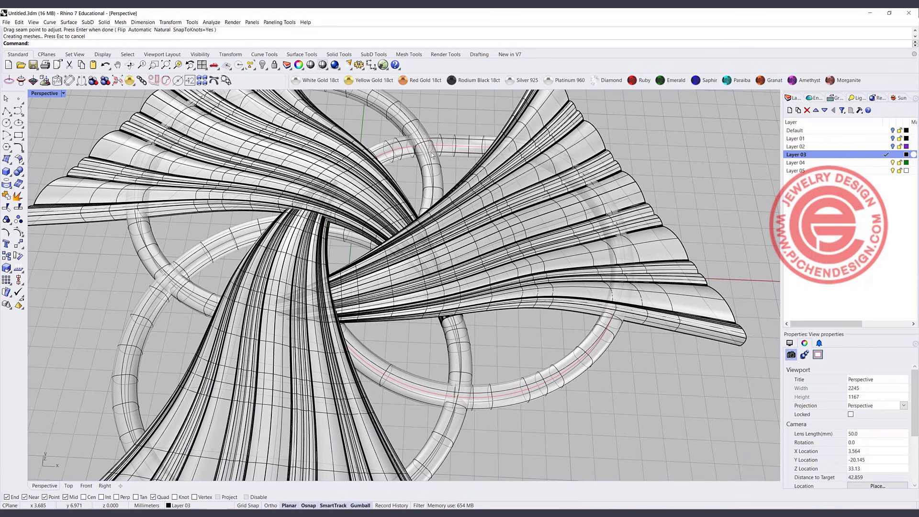
{"action": "scroll", "coordinate": [420, 150], "scroll_direction": "up", "scroll_amount": 3}
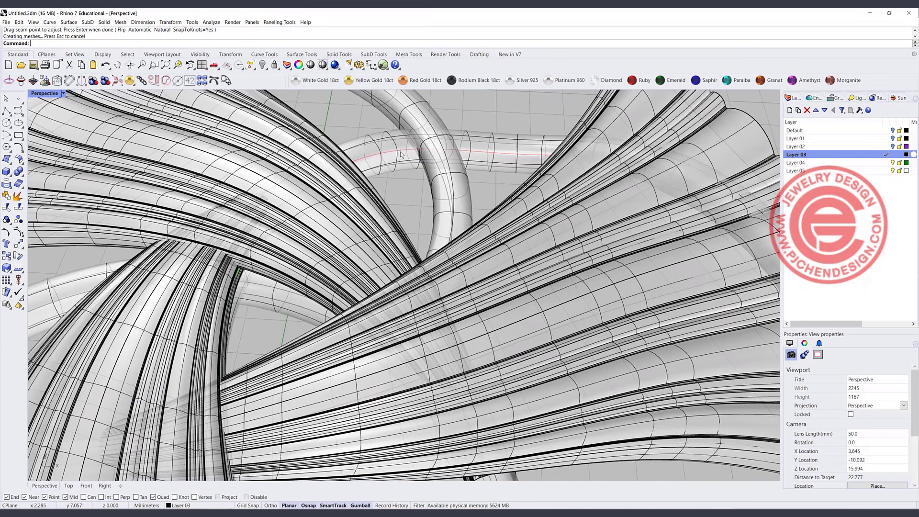
{"action": "left_click", "coordinate": [401, 153]}
{"action": "left_click", "coordinate": [381, 140]}
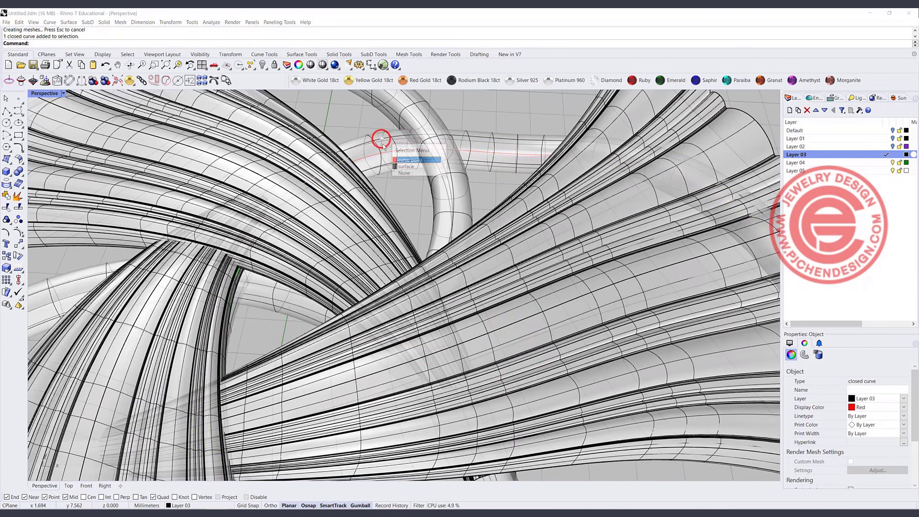
{"action": "left_click", "coordinate": [406, 159]}
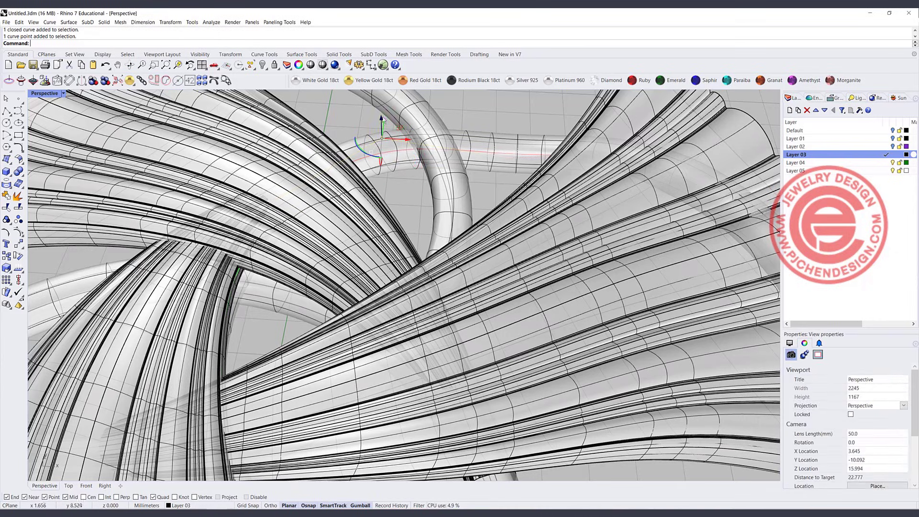
{"action": "mouse_move", "coordinate": [383, 120]}
{"action": "left_mouse_down"}
{"action": "mouse_move", "coordinate": [382, 102]}
{"action": "mouse_move", "coordinate": [383, 133]}
{"action": "left_mouse_up"}
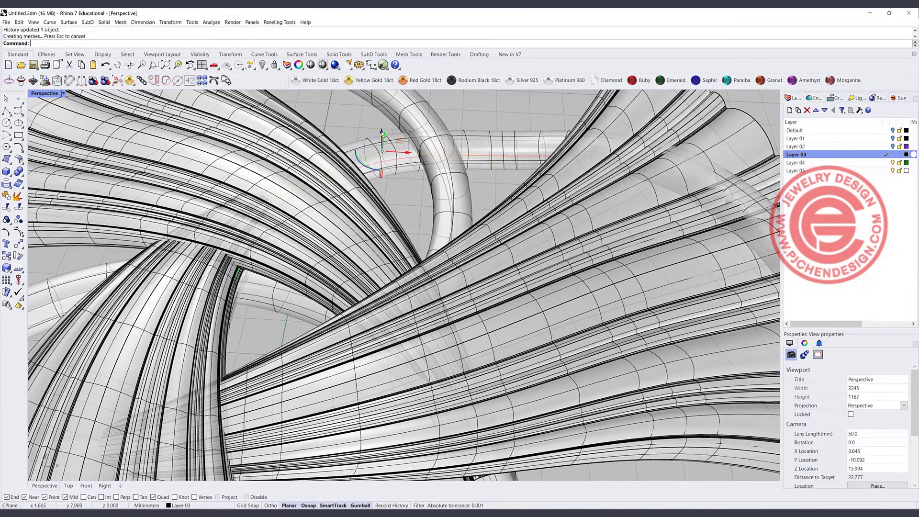
Step: Lower the four control points on the ring curve's outer side beneath the right-hand fan slightly
{"action": "scroll", "coordinate": [464, 162], "scroll_direction": "down", "scroll_amount": 10}
{"action": "right_click_drag", "start_coordinate": [542, 231], "coordinate": [526, 196]}
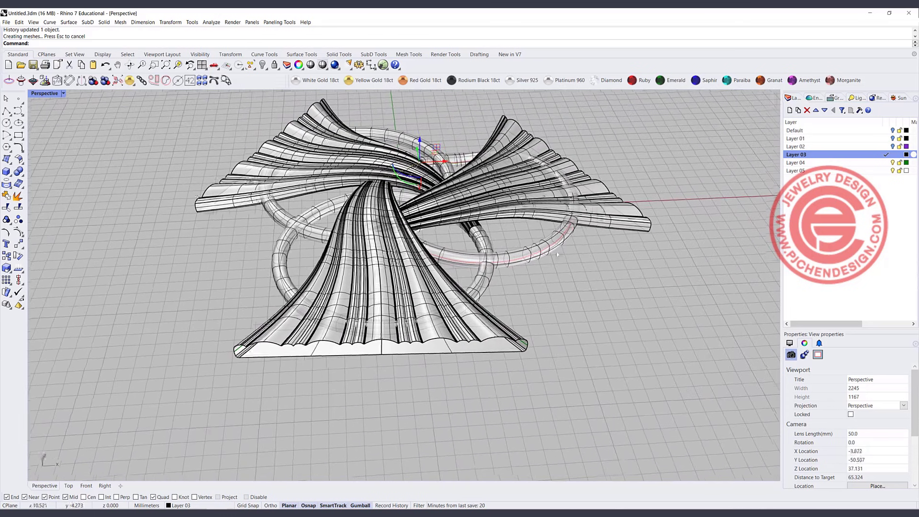
{"action": "scroll", "coordinate": [503, 287], "scroll_direction": "up", "scroll_amount": 4}
{"action": "right_click_drag", "start_coordinate": [525, 297], "coordinate": [577, 215]}
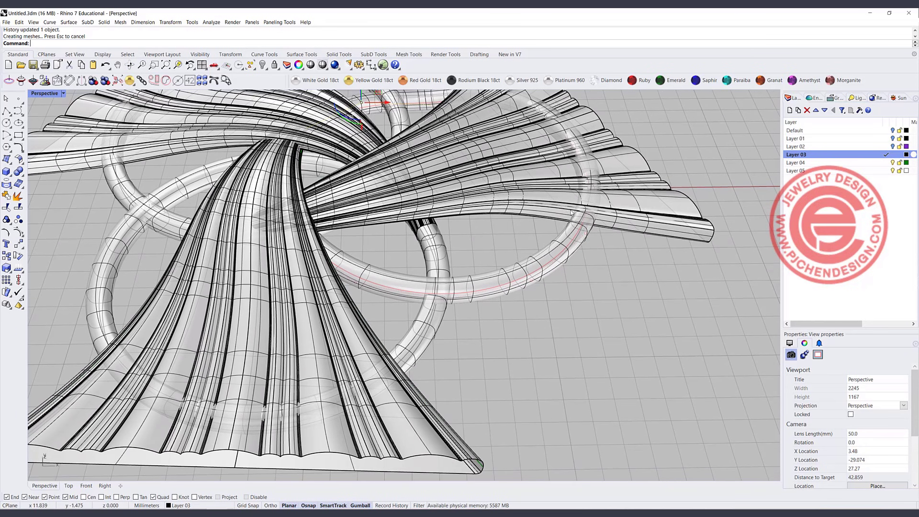
{"action": "scroll", "coordinate": [196, 408], "scroll_direction": "down", "scroll_amount": 3}
{"action": "scroll", "coordinate": [442, 280], "scroll_direction": "down", "scroll_amount": 4}
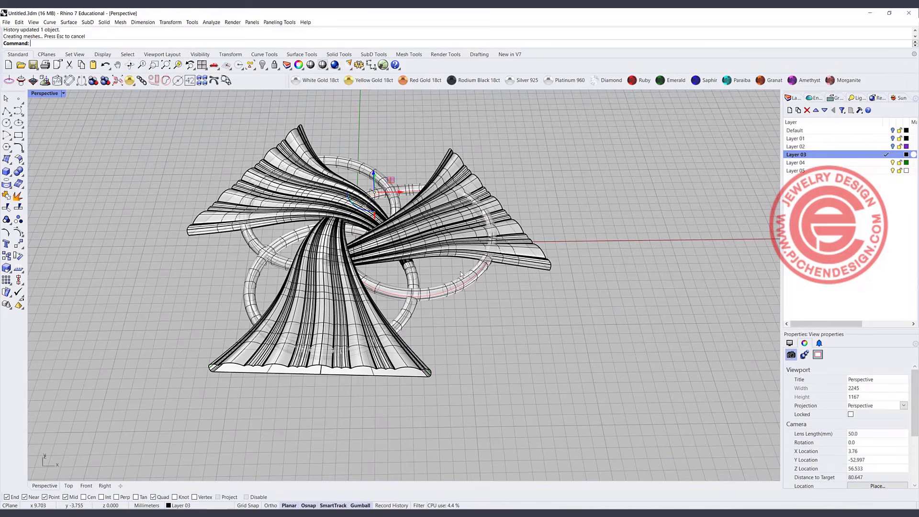
{"action": "left_click_drag", "start_coordinate": [468, 229], "coordinate": [517, 233]}
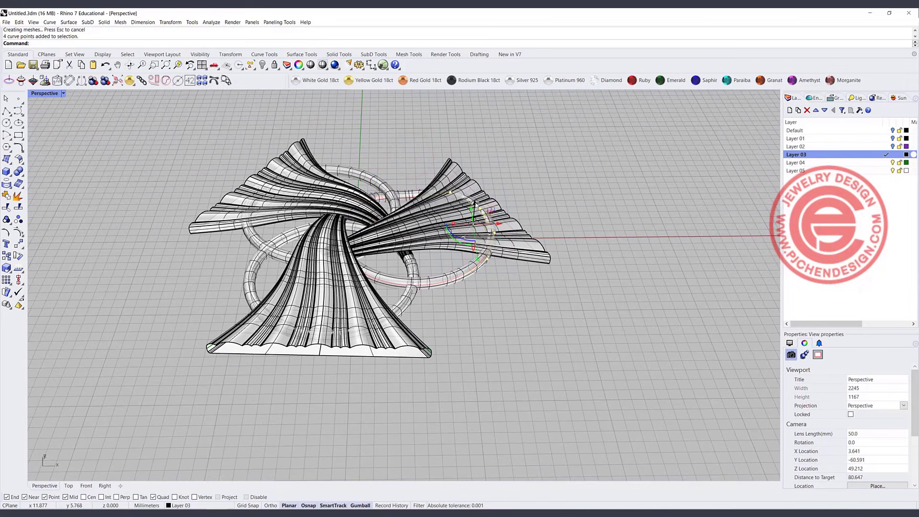
{"action": "left_click_drag", "start_coordinate": [475, 205], "coordinate": [474, 207]}
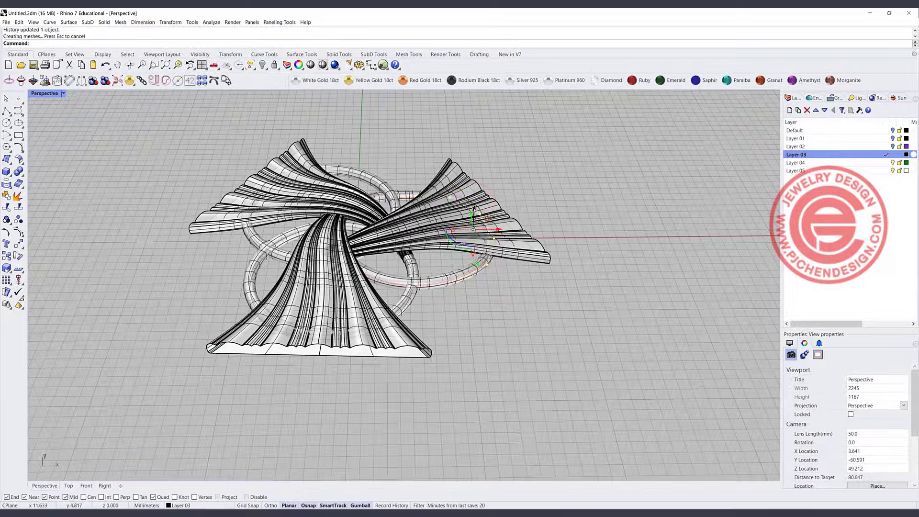
Step: Delete the two arrayed fan-and-ring copies, keeping the front fan and the newly swept ring band
{"action": "right_click_drag", "start_coordinate": [435, 197], "coordinate": [374, 226]}
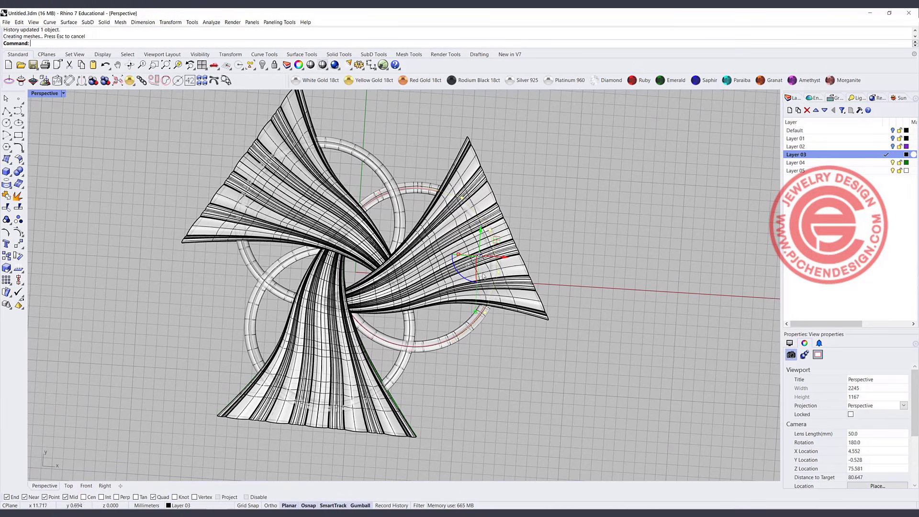
{"action": "right_click_drag", "start_coordinate": [495, 282], "coordinate": [600, 283]}
{"action": "right_click_drag", "start_coordinate": [449, 249], "coordinate": [469, 301]}
{"action": "left_click", "coordinate": [527, 272]}
{"action": "key", "text": "Delete"}
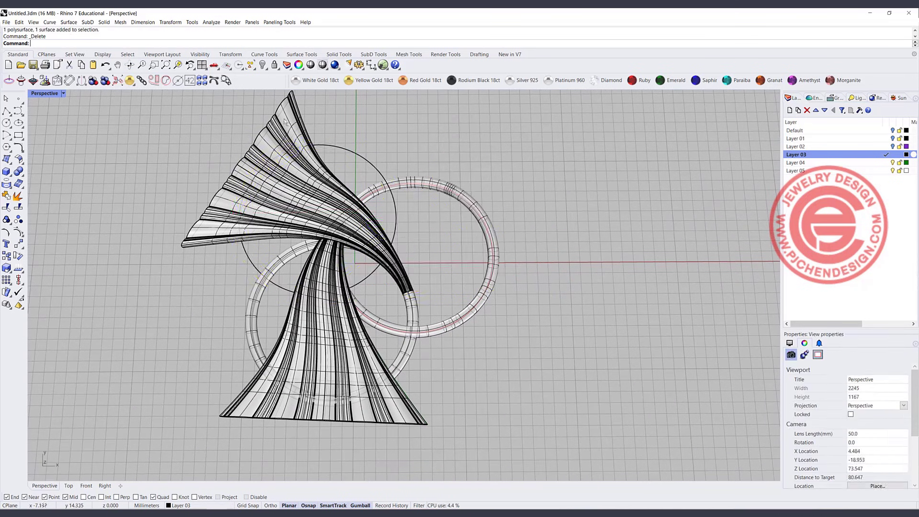
{"action": "left_click", "coordinate": [283, 117]}
{"action": "key", "text": "Delete"}
{"action": "scroll", "coordinate": [373, 207], "scroll_direction": "up", "scroll_amount": 2}
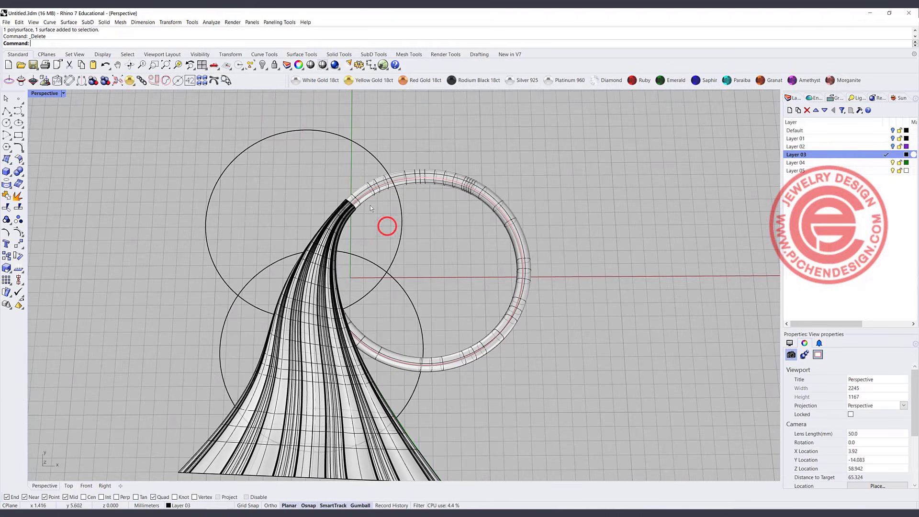
Step: Group the new ring band with the remaining fan
{"action": "left_click", "coordinate": [365, 193]}
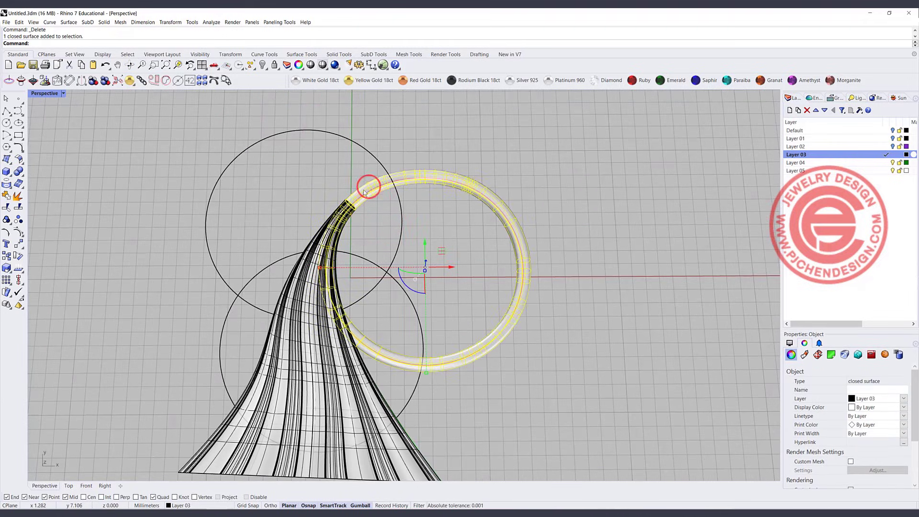
{"action": "left_click", "coordinate": [323, 235], "text": "shift"}
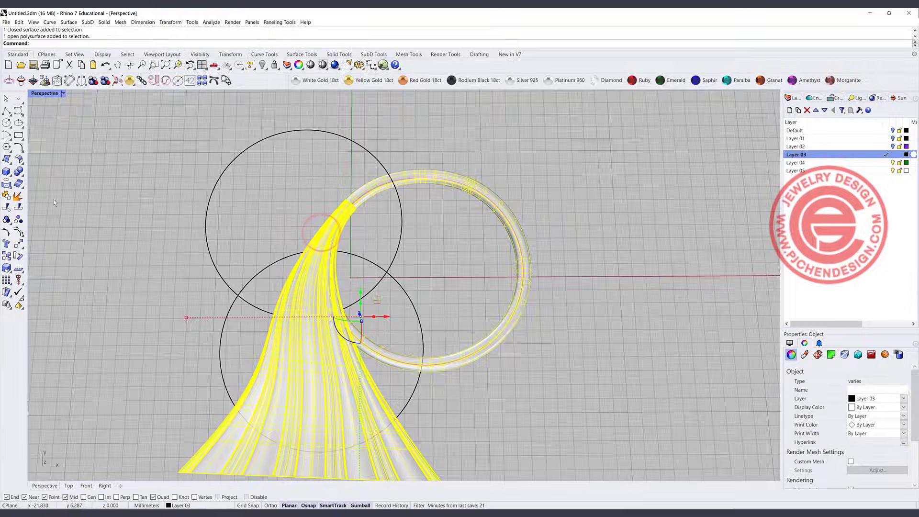
{"action": "left_click", "coordinate": [6, 220]}
{"action": "scroll", "coordinate": [201, 181], "scroll_direction": "down", "scroll_amount": 8}
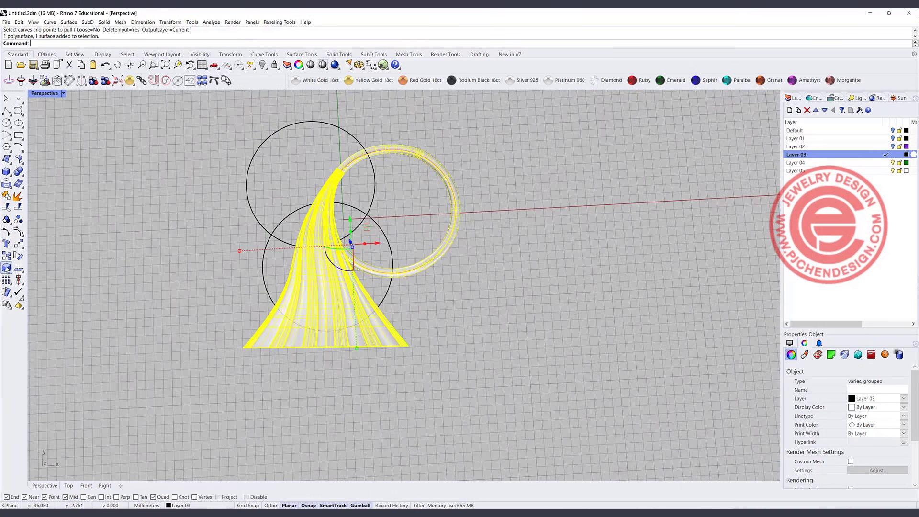
Step: Polar-array the grouped fan and ring band about the origin with 3 items over 360 degrees
{"action": "right_click", "coordinate": [6, 268]}
{"action": "left_click", "coordinate": [6, 280]}
{"action": "left_click", "coordinate": [30, 279]}
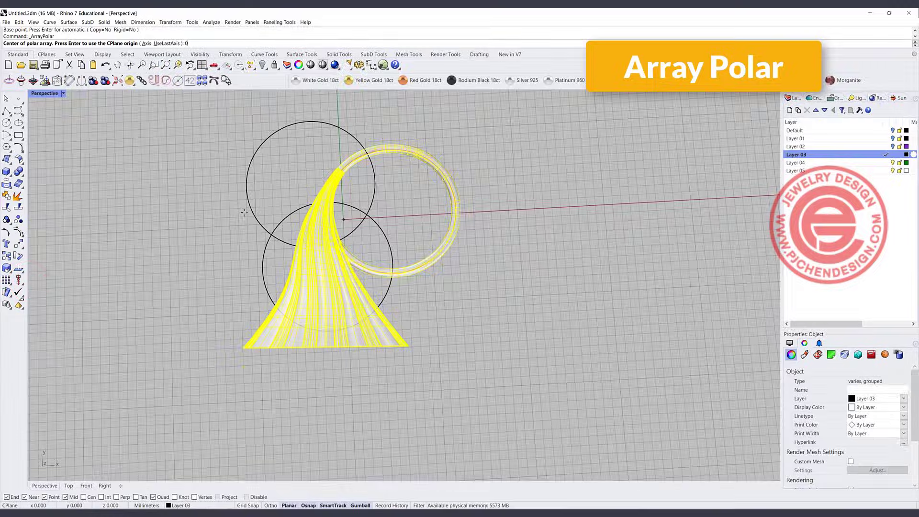
{"action": "type", "text": "0"}
{"action": "key", "text": "Return"}
{"action": "key", "text": "Return"}
{"action": "key", "text": "Return"}
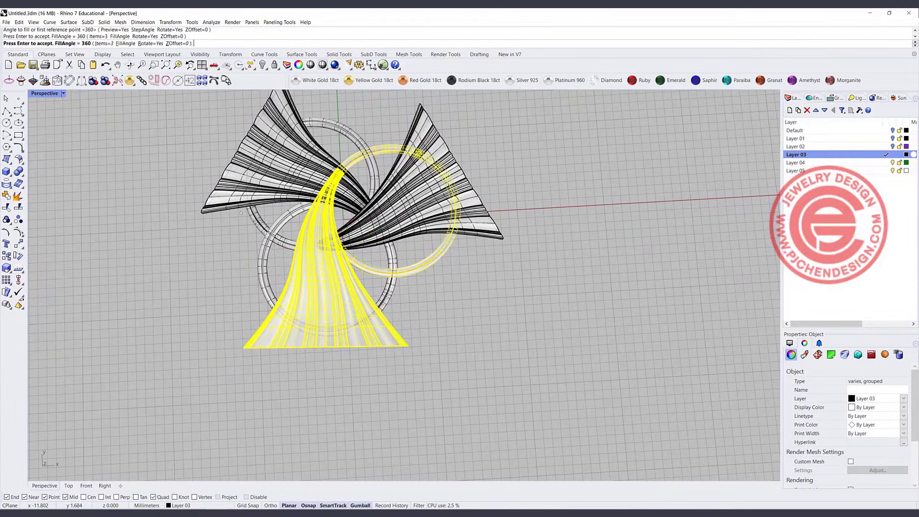
{"action": "key", "text": "Return"}
{"action": "left_click", "coordinate": [568, 350]}
{"action": "right_click_drag", "start_coordinate": [568, 351], "coordinate": [352, 196]}
{"action": "scroll", "coordinate": [406, 242], "scroll_direction": "up", "scroll_amount": 4}
{"action": "scroll", "coordinate": [352, 195], "scroll_direction": "up", "scroll_amount": 2}
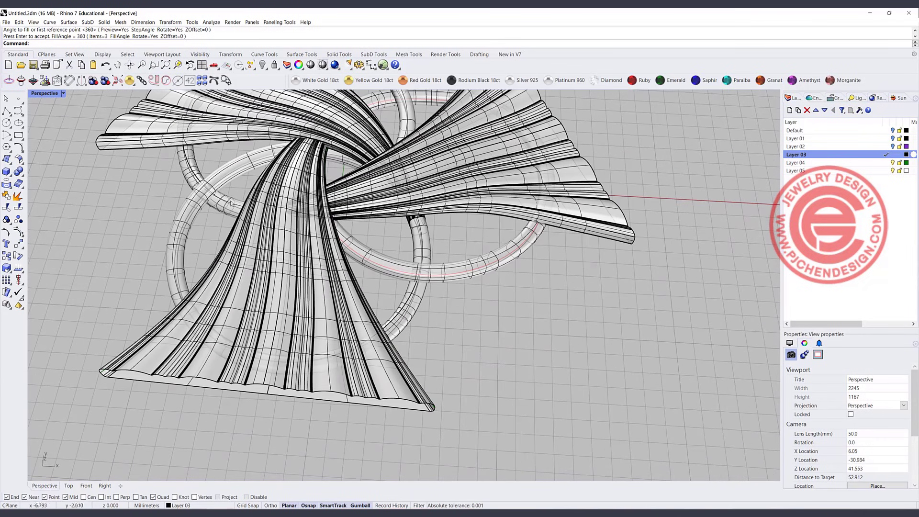
Step: Check how the arrayed fans overlap the rings and undo the last polar array
{"action": "right_click_drag", "start_coordinate": [222, 205], "coordinate": [259, 194]}
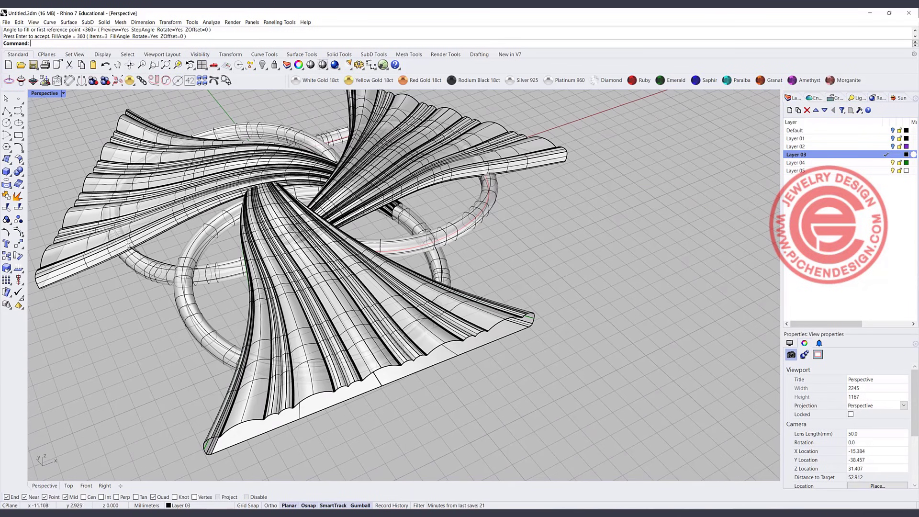
{"action": "right_click_drag", "start_coordinate": [380, 232], "coordinate": [409, 249]}
{"action": "scroll", "coordinate": [384, 215], "scroll_direction": "down", "scroll_amount": 6}
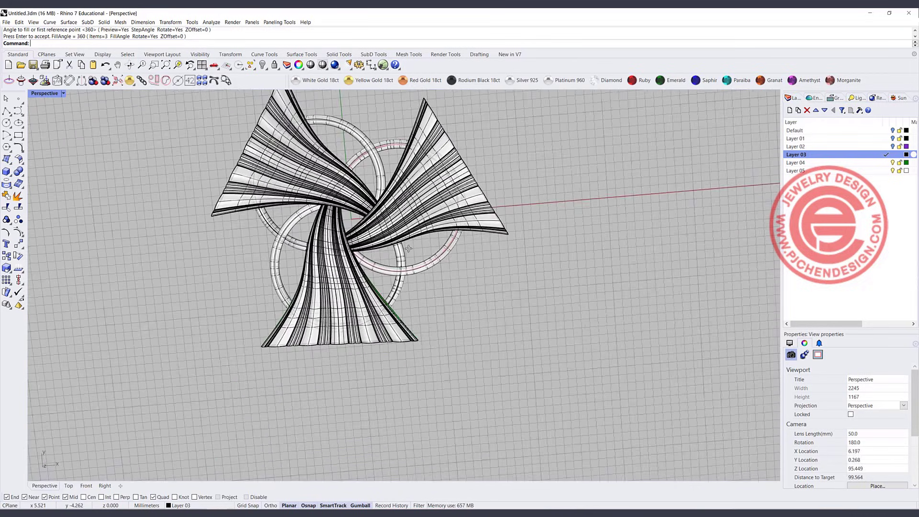
{"action": "right_click_drag", "start_coordinate": [467, 299], "coordinate": [457, 297]}
{"action": "right_click", "coordinate": [457, 297]}
{"action": "key", "text": "ctrl+z"}
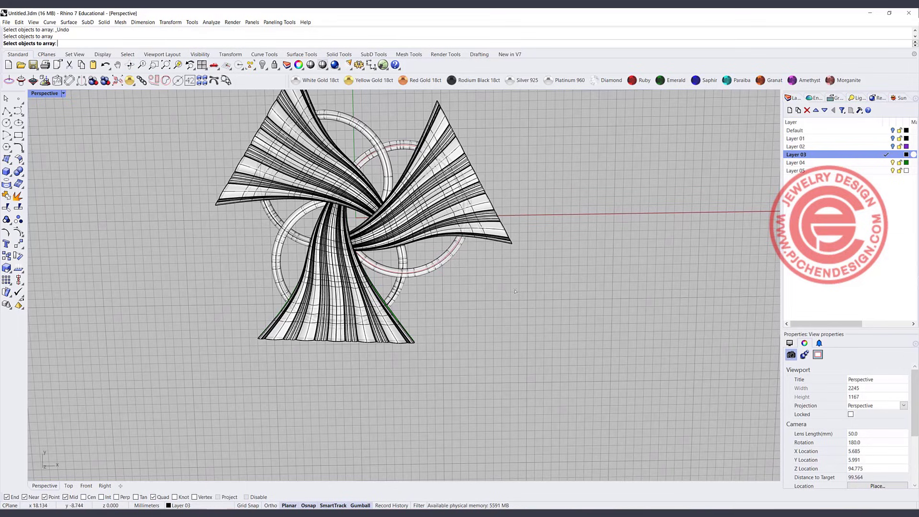
{"action": "key", "text": "ctrl+z"}
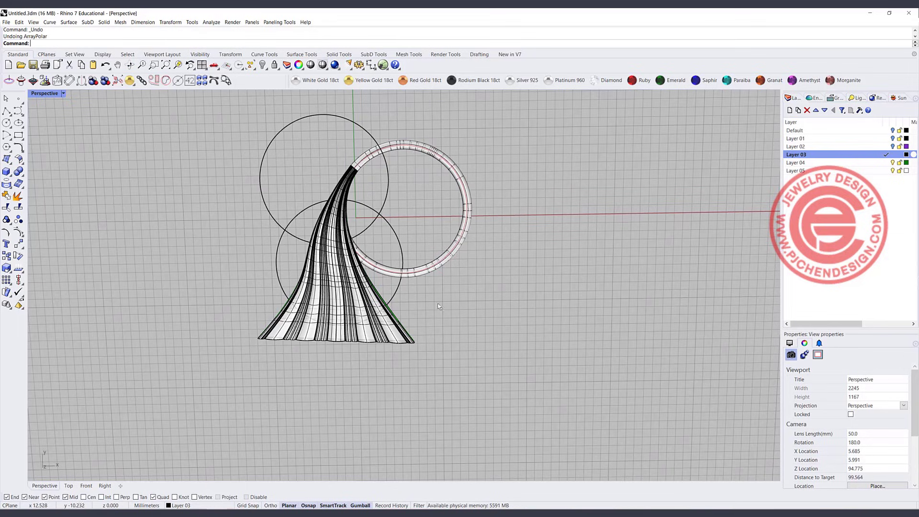
Step: Trim the fan's wide scalloped end with the lower circle, removing the part outside the circle
{"action": "left_click", "coordinate": [397, 291]}
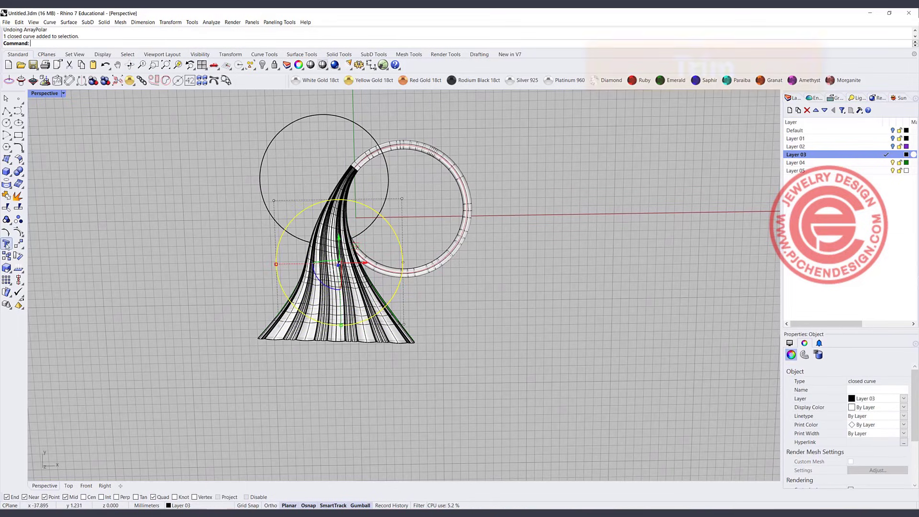
{"action": "left_click", "coordinate": [7, 207]}
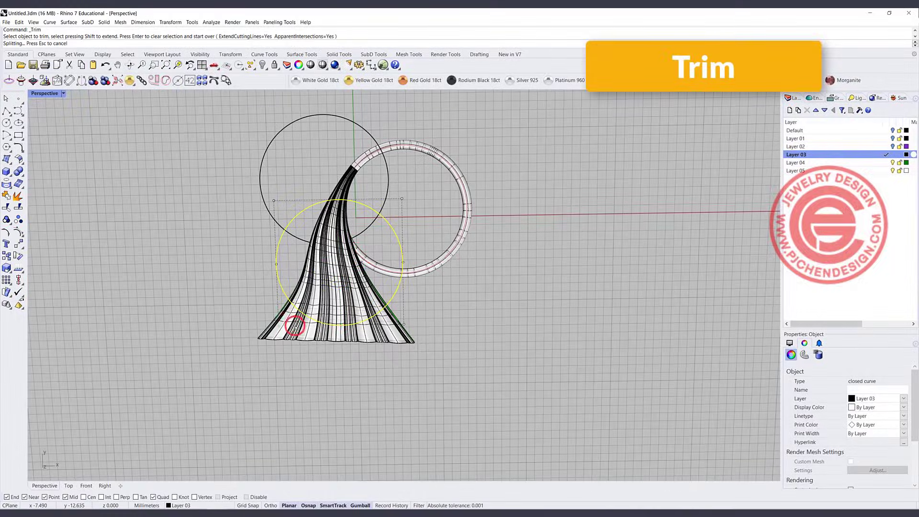
{"action": "left_click", "coordinate": [297, 323]}
{"action": "key", "text": "Return"}
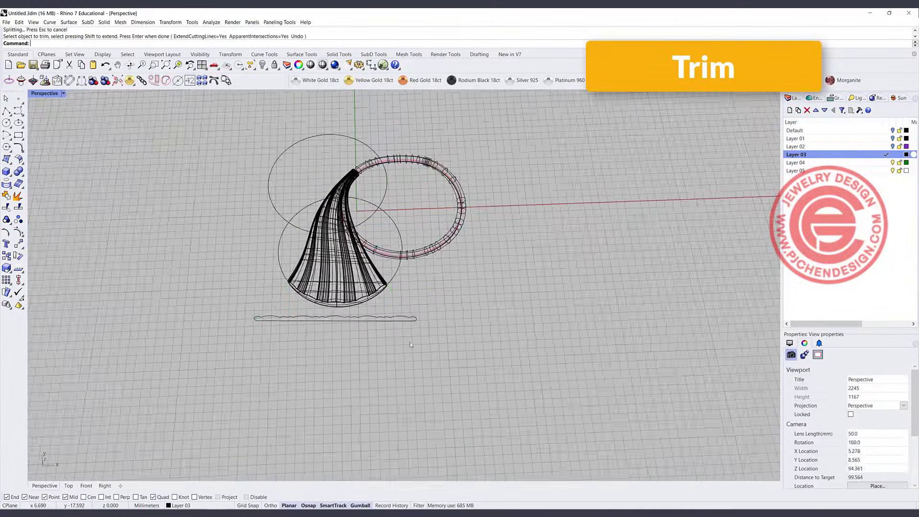
Step: Set the perspective view to Ghosted display and extrude the lower circle upward into a tall cylindrical surface
{"action": "right_click_drag", "start_coordinate": [410, 341], "coordinate": [344, 260]}
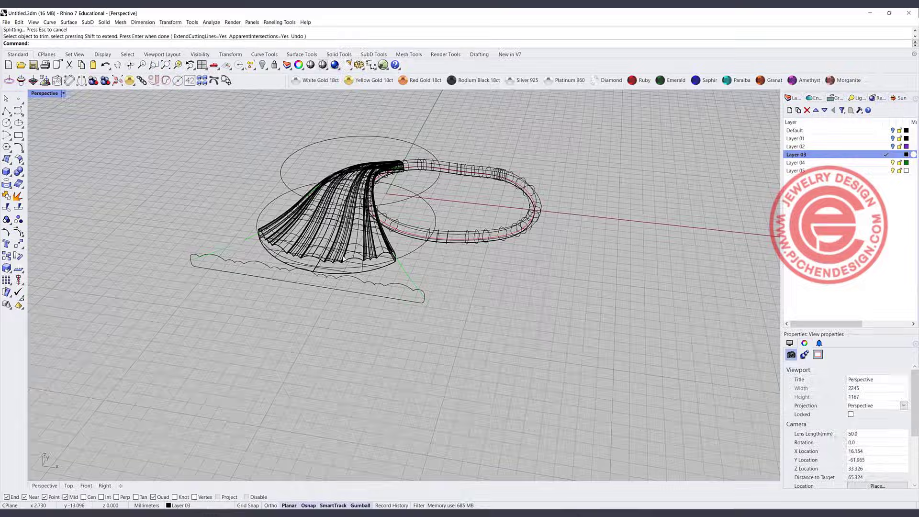
{"action": "left_click", "coordinate": [57, 93]}
{"action": "left_click", "coordinate": [70, 152]}
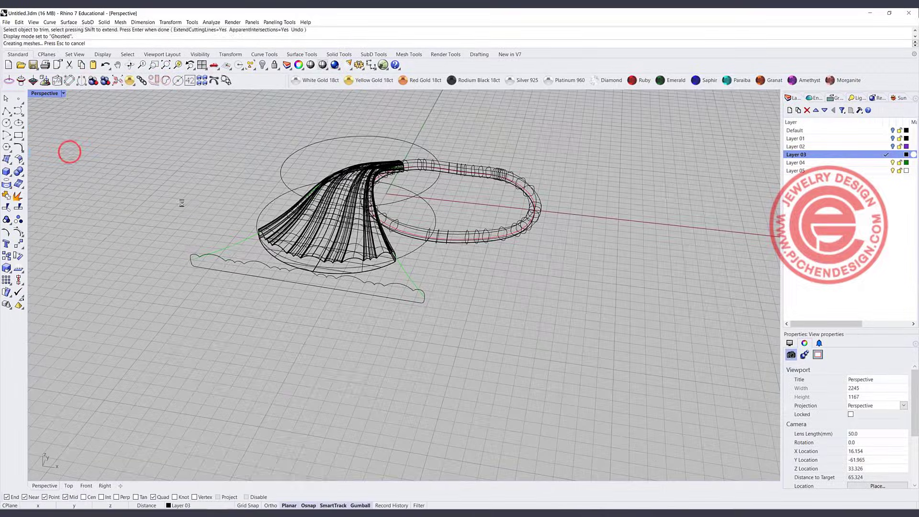
{"action": "mouse_move", "coordinate": [407, 269]}
{"action": "right_mouse_down"}
{"action": "mouse_move", "coordinate": [400, 239]}
{"action": "mouse_move", "coordinate": [383, 306]}
{"action": "right_mouse_up"}
{"action": "left_click", "coordinate": [407, 259]}
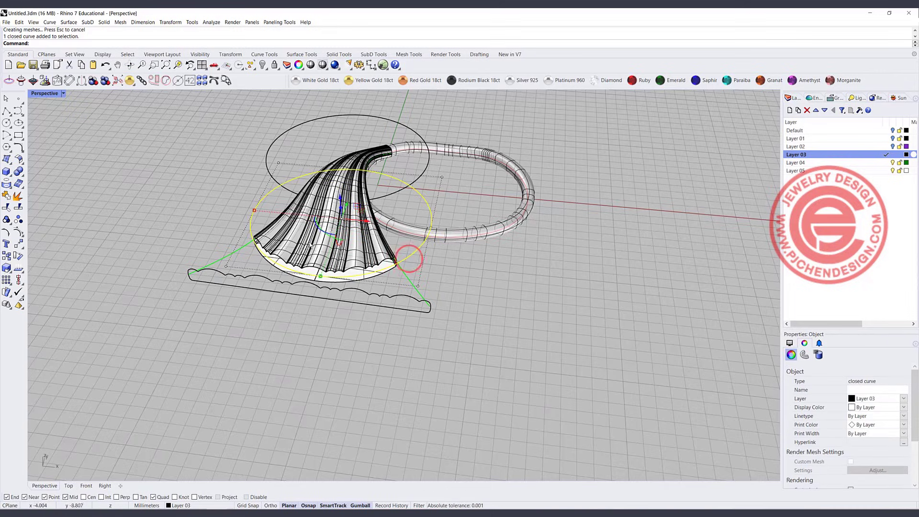
{"action": "left_click_drag", "start_coordinate": [343, 214], "coordinate": [344, 179], "text": "ctrl"}
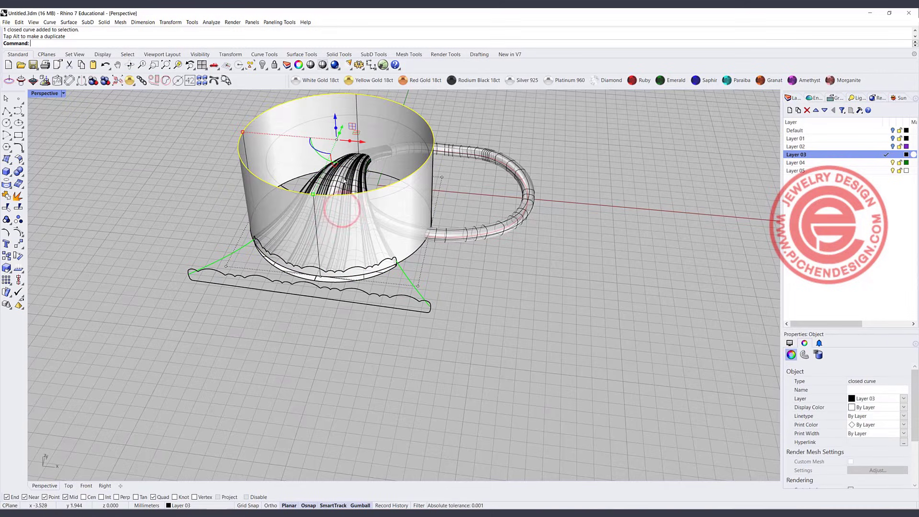
Step: Lower the extruded cylinder vertically so that it passes fully through the fan's trimmed end
{"action": "left_click", "coordinate": [421, 171]}
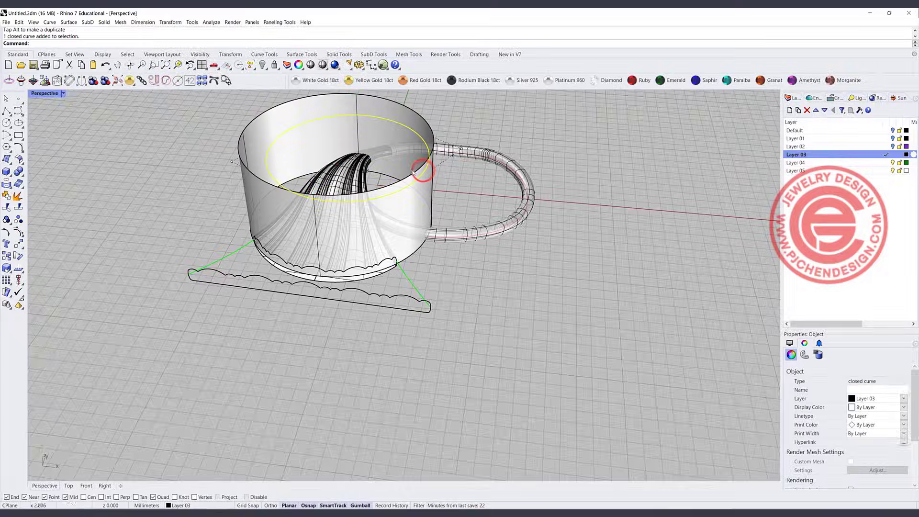
{"action": "left_click", "coordinate": [378, 129]}
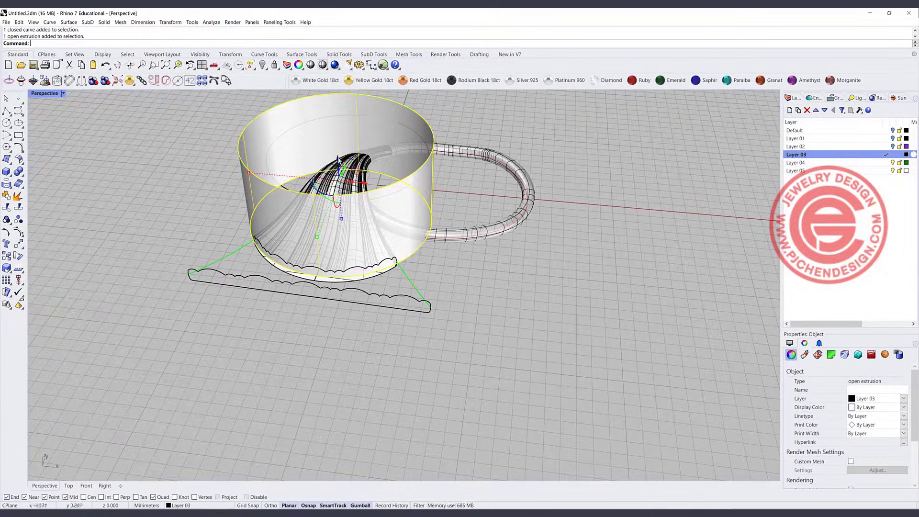
{"action": "left_click_drag", "start_coordinate": [338, 159], "coordinate": [338, 195]}
{"action": "left_click", "coordinate": [474, 283]}
{"action": "right_click_drag", "start_coordinate": [473, 283], "coordinate": [450, 277]}
{"action": "scroll", "coordinate": [350, 198], "scroll_direction": "up", "scroll_amount": 4}
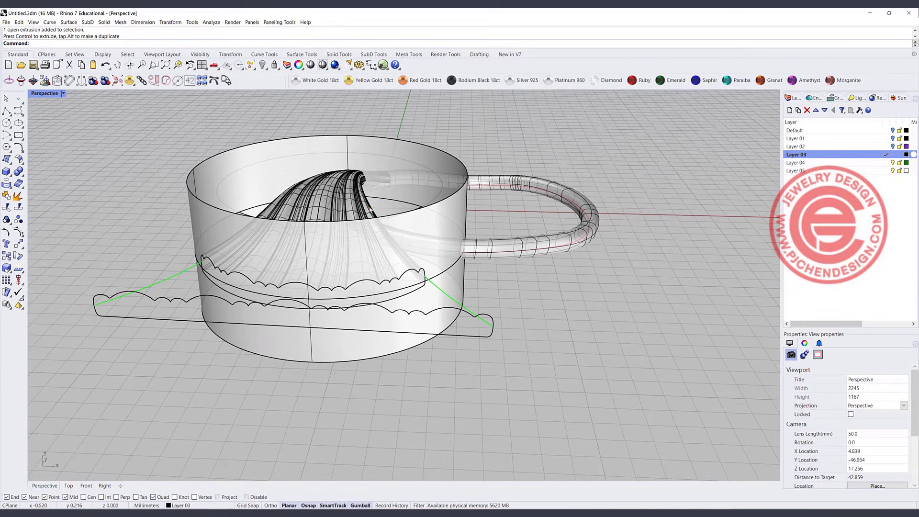
Step: Trim the cylinder using the grouped fan and ring band, removing the wall outside the fan's cut edge
{"action": "left_click", "coordinate": [369, 209]}
{"action": "left_click", "coordinate": [359, 209]}
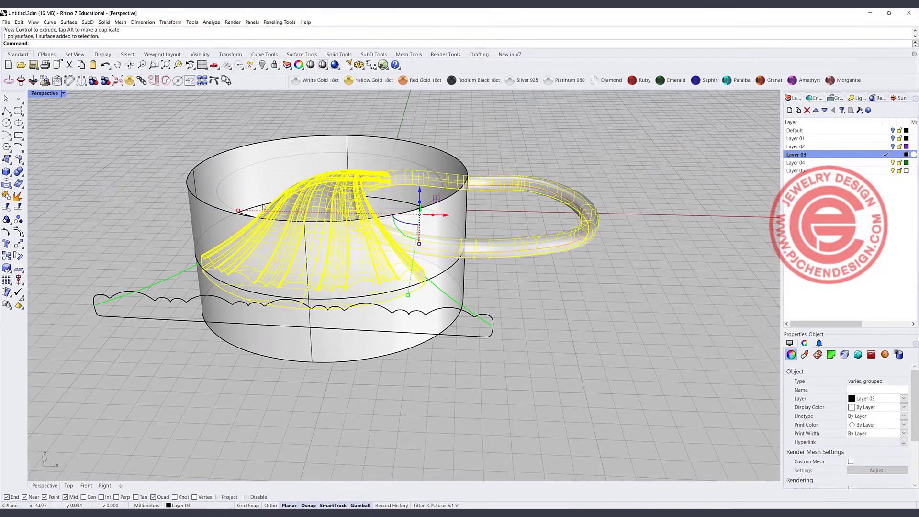
{"action": "left_click", "coordinate": [17, 208]}
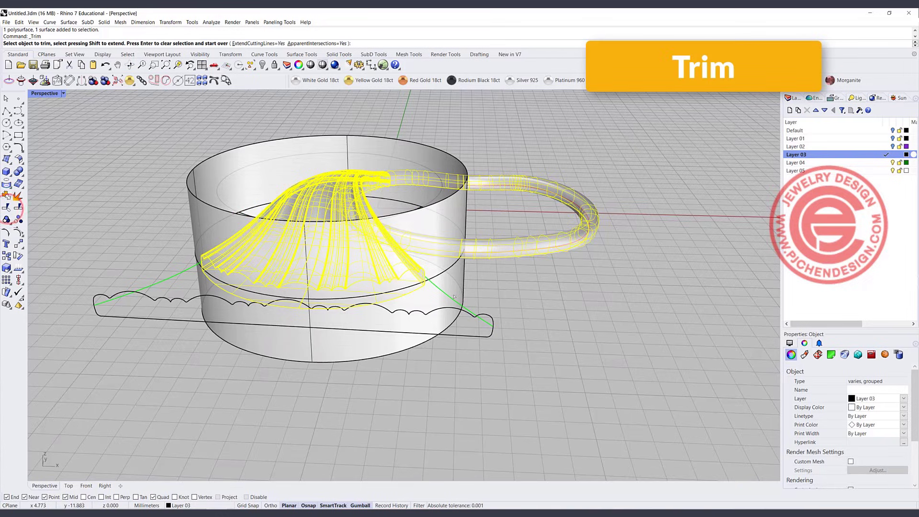
{"action": "left_click", "coordinate": [463, 277]}
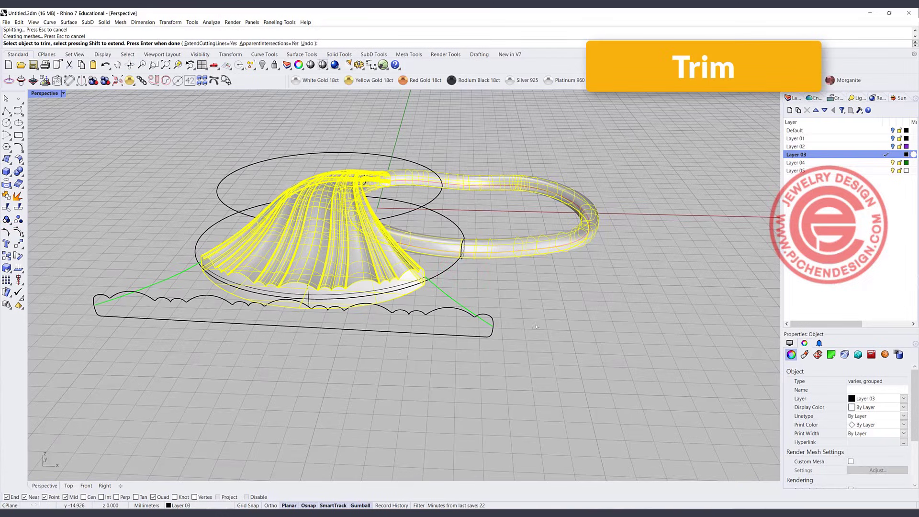
{"action": "key", "text": "Return"}
Step: Join the remaining cylinder wall strip with the fan, accepting the break in history
{"action": "left_click", "coordinate": [335, 370]}
{"action": "left_click_drag", "start_coordinate": [393, 386], "coordinate": [330, 268]}
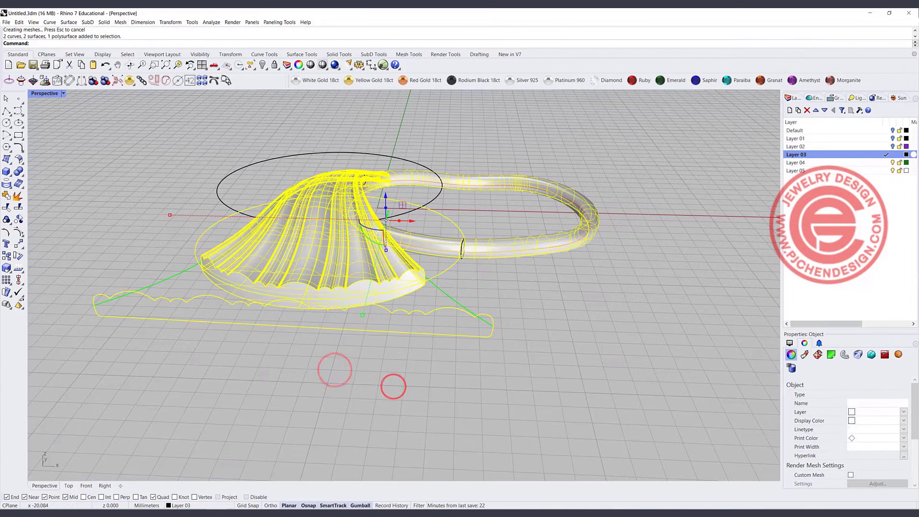
{"action": "left_click", "coordinate": [7, 195]}
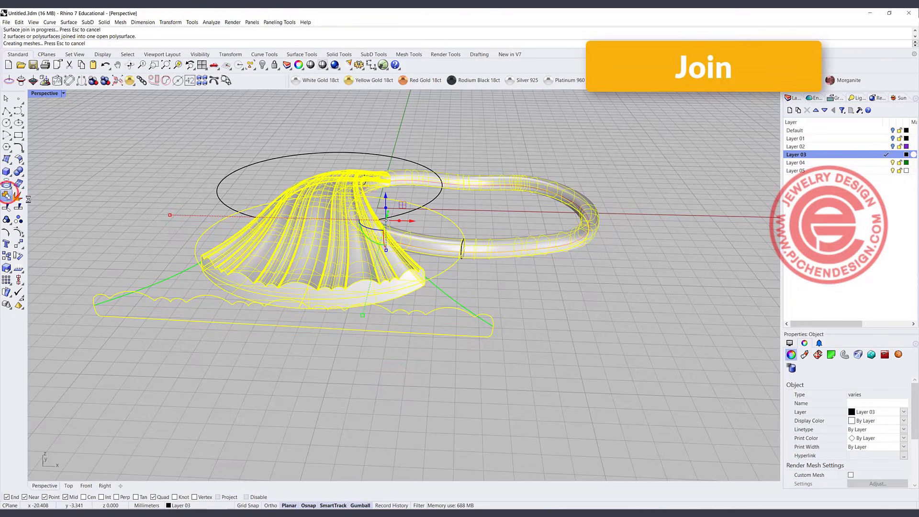
{"action": "left_click", "coordinate": [462, 281]}
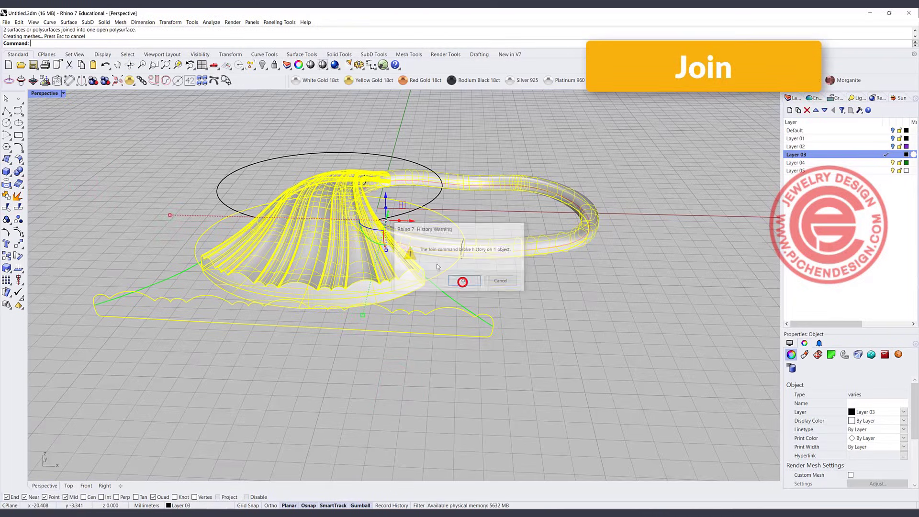
Step: Ungroup the fan and the ring band and select the ring band alone
{"action": "left_click", "coordinate": [19, 219]}
{"action": "right_click_drag", "start_coordinate": [52, 223], "coordinate": [524, 299]}
{"action": "left_click", "coordinate": [526, 296]}
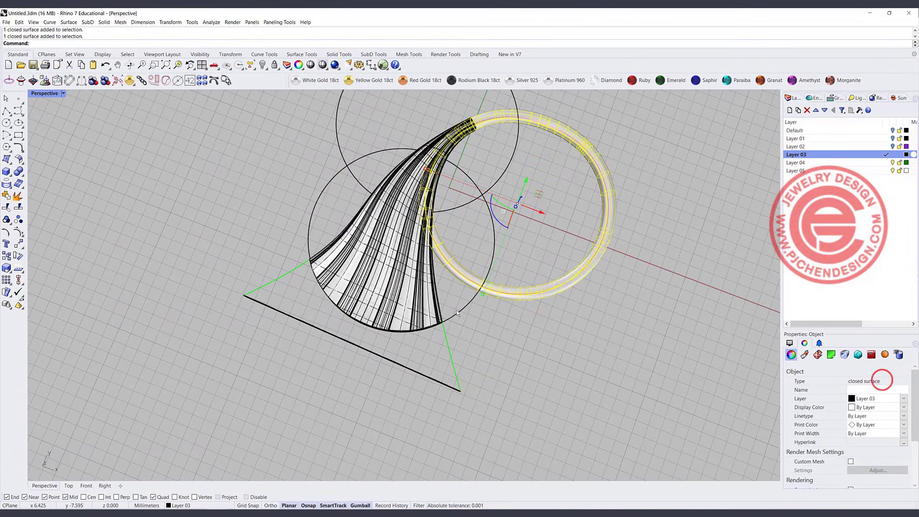
Step: Cap the open narrow end of the fan polysurface
{"action": "left_click", "coordinate": [389, 271]}
{"action": "right_click_drag", "start_coordinate": [572, 308], "coordinate": [482, 312]}
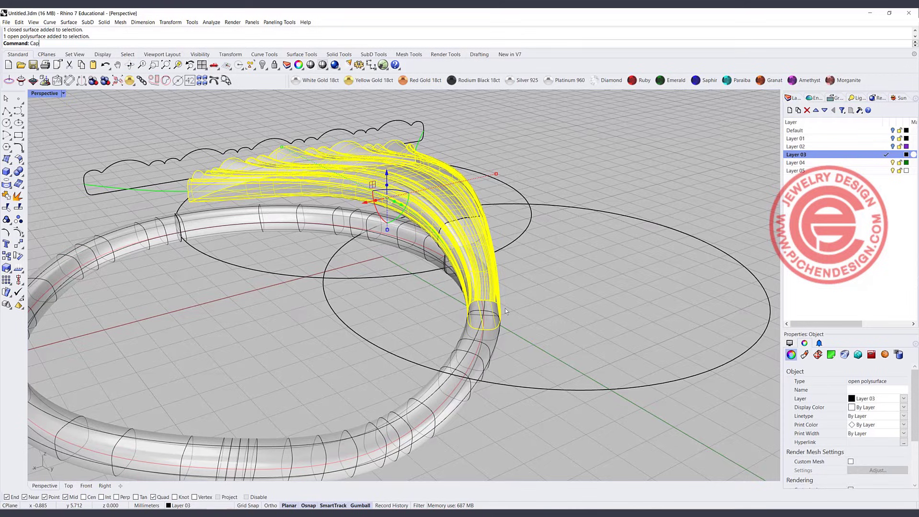
{"action": "key", "text": "Return"}
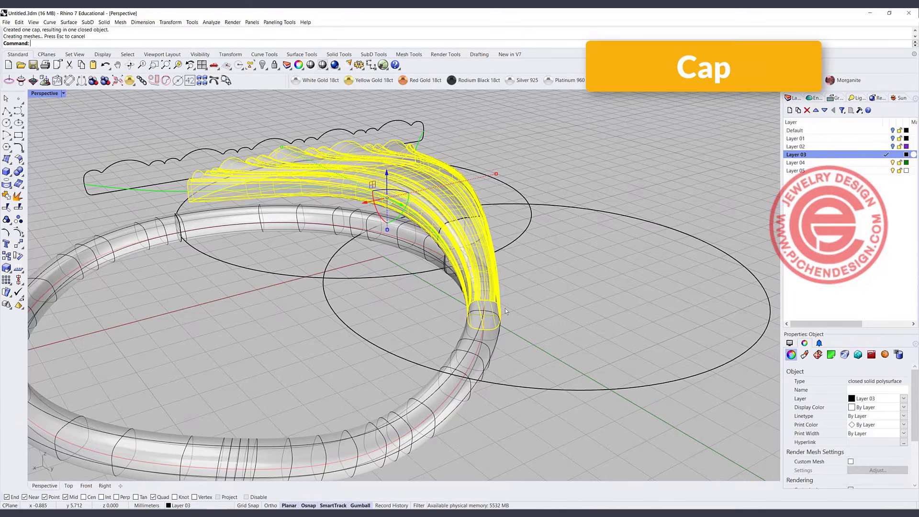
Step: Examine the capped fan and its object type from several angles
{"action": "left_click", "coordinate": [559, 301]}
{"action": "right_click_drag", "start_coordinate": [559, 300], "coordinate": [555, 321]}
{"action": "scroll", "coordinate": [555, 320], "scroll_direction": "down", "scroll_amount": 4}
{"action": "left_click", "coordinate": [344, 249]}
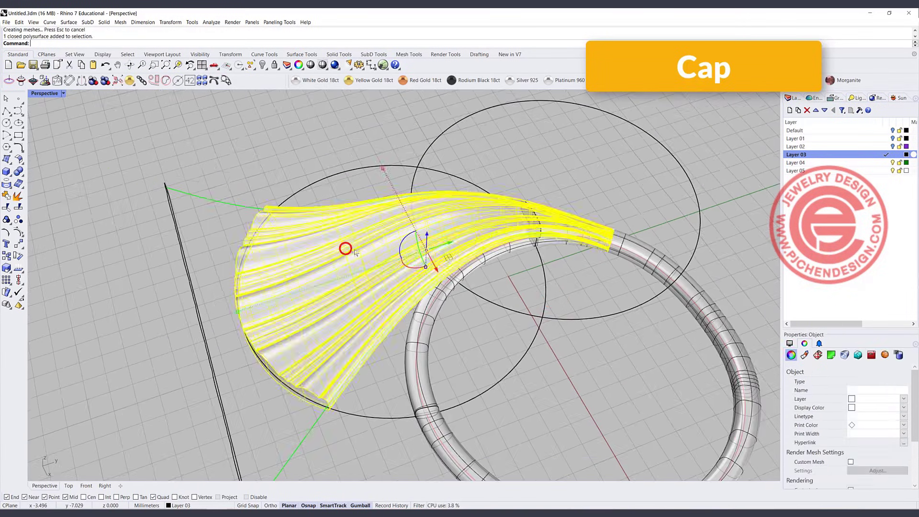
{"action": "scroll", "coordinate": [345, 249], "scroll_direction": "down", "scroll_amount": 4}
{"action": "right_click_drag", "start_coordinate": [344, 248], "coordinate": [460, 315]}
{"action": "scroll", "coordinate": [421, 277], "scroll_direction": "up", "scroll_amount": 4}
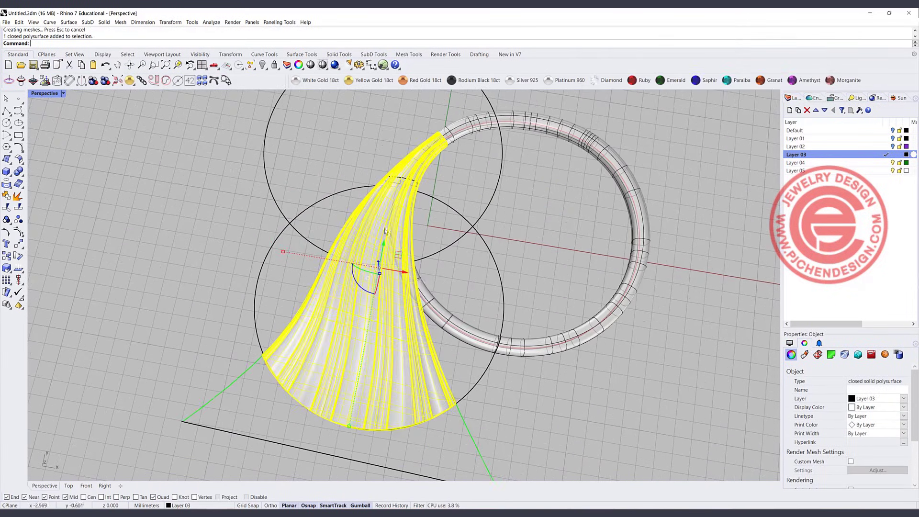
{"action": "right_click_drag", "start_coordinate": [420, 277], "coordinate": [426, 243]}
{"action": "scroll", "coordinate": [293, 241], "scroll_direction": "down", "scroll_amount": 6}
{"action": "right_click_drag", "start_coordinate": [293, 242], "coordinate": [271, 241], "text": "shift"}
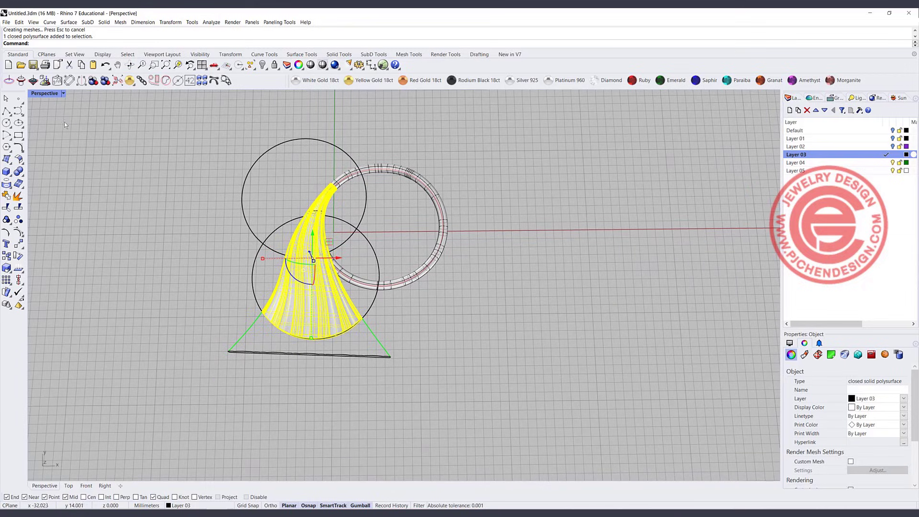
{"action": "scroll", "coordinate": [304, 230], "scroll_direction": "up", "scroll_amount": 3}
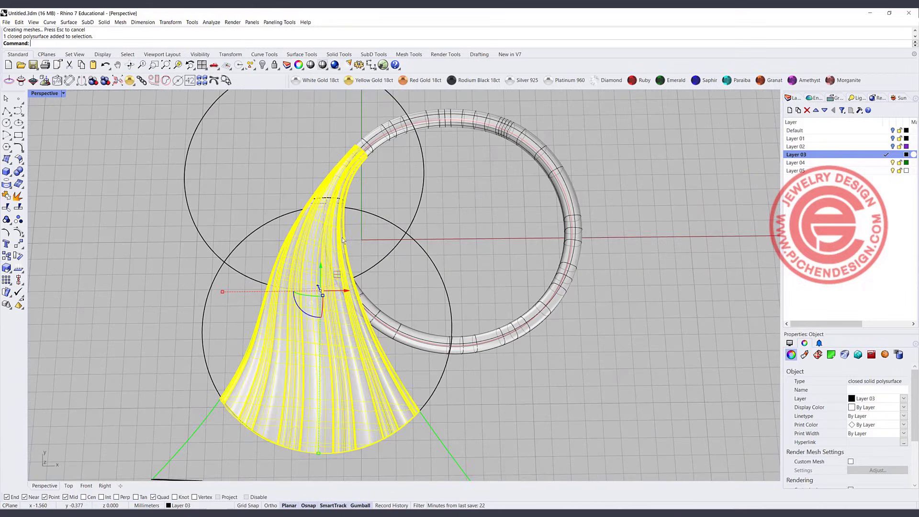
Step: Switch to the four-viewport layout and undo the fan's cap
{"action": "double_click", "coordinate": [50, 93]}
{"action": "left_click", "coordinate": [45, 94]}
{"action": "scroll", "coordinate": [220, 170], "scroll_direction": "down", "scroll_amount": 2}
{"action": "scroll", "coordinate": [218, 177], "scroll_direction": "up", "scroll_amount": 2}
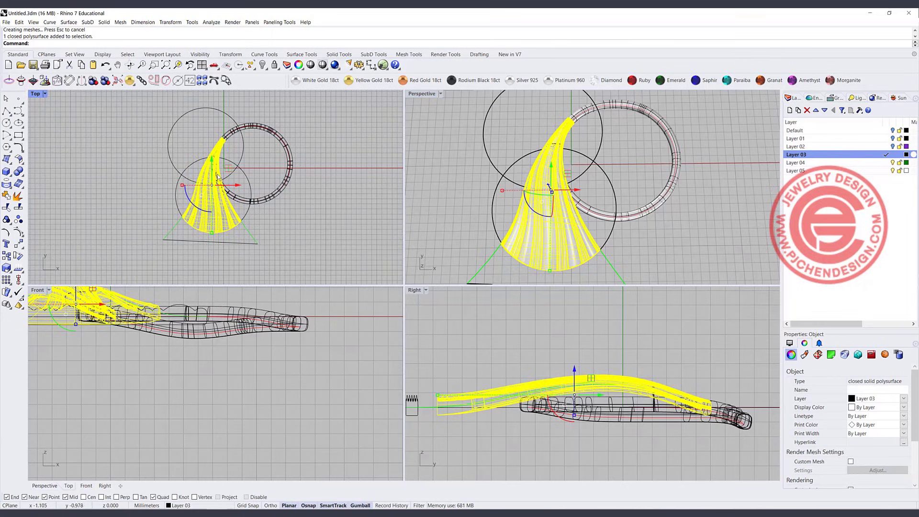
{"action": "key", "text": "ctrl+z"}
{"action": "type", "text": "y"}
Step: Polar-array the trimmed fan and ring band about the origin with 3 items over 360 degrees
{"action": "left_click", "coordinate": [217, 215]}
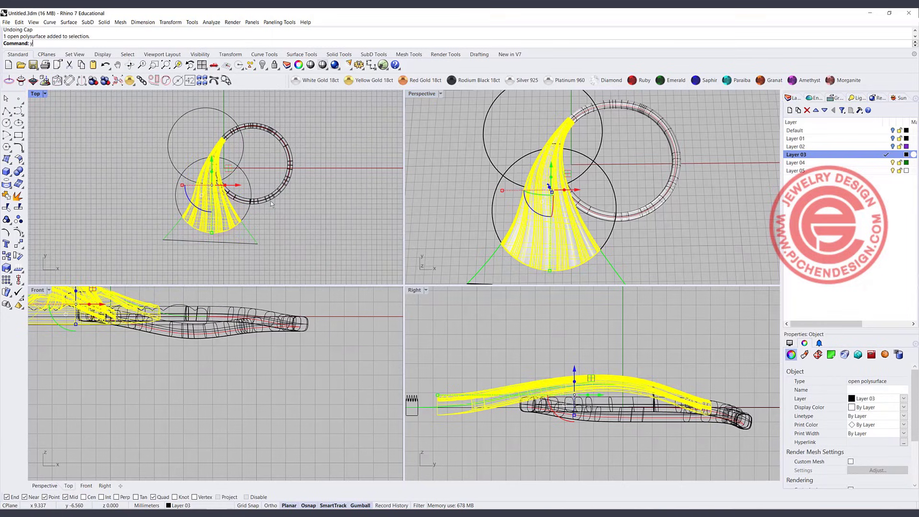
{"action": "left_click", "coordinate": [271, 203]}
{"action": "left_click", "coordinate": [297, 220]}
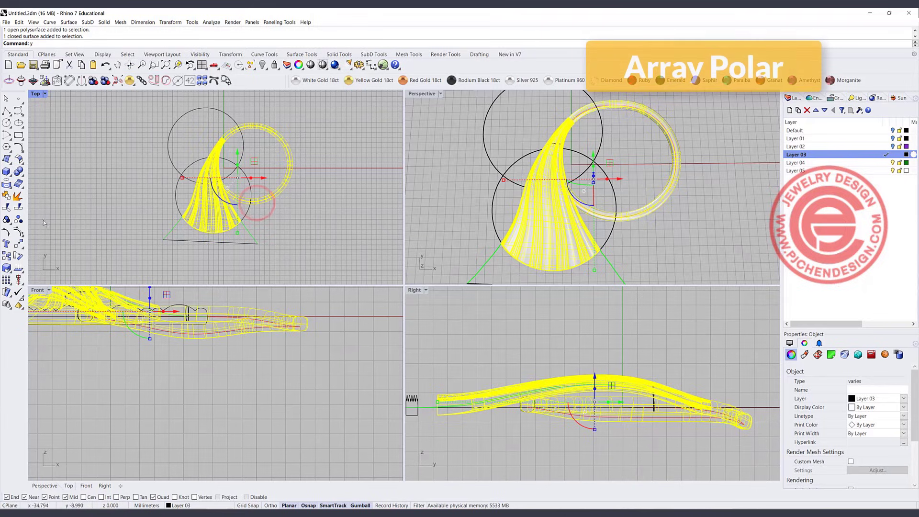
{"action": "left_click", "coordinate": [7, 291]}
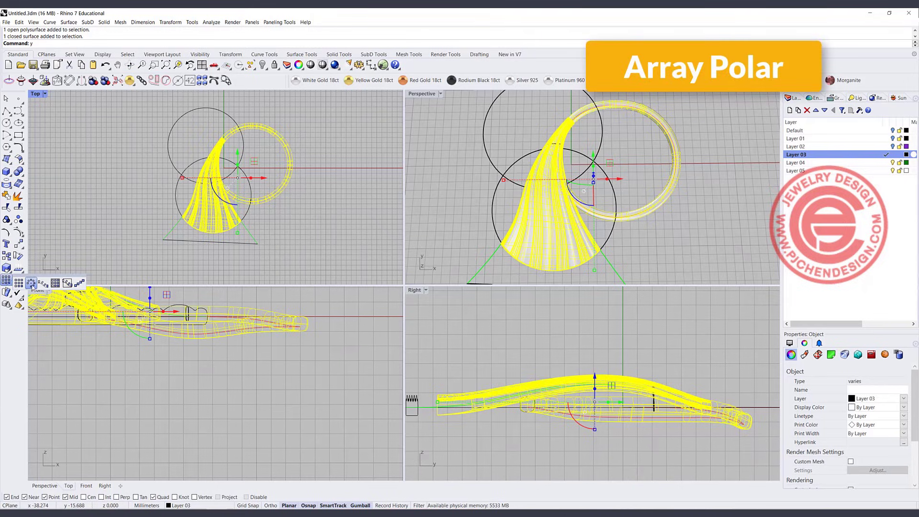
{"action": "left_click", "coordinate": [31, 282]}
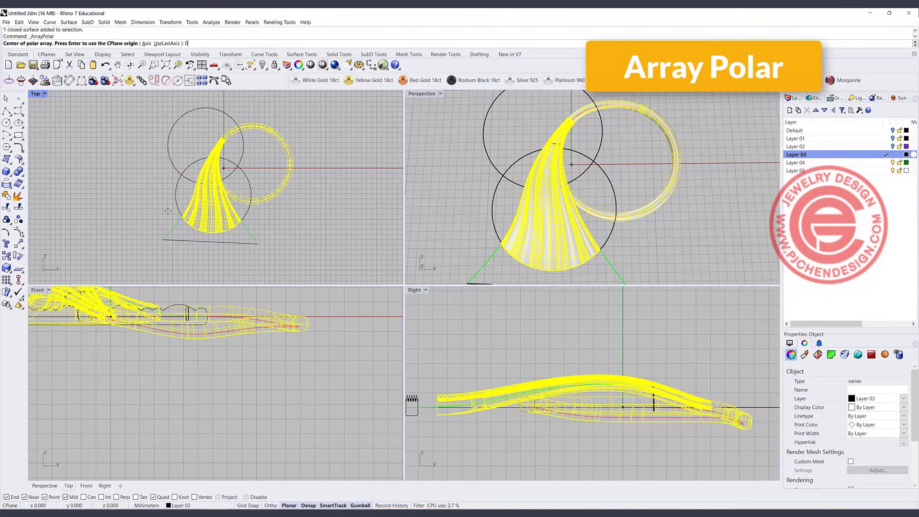
{"action": "type", "text": "0"}
{"action": "key", "text": "Return"}
{"action": "key", "text": "Return"}
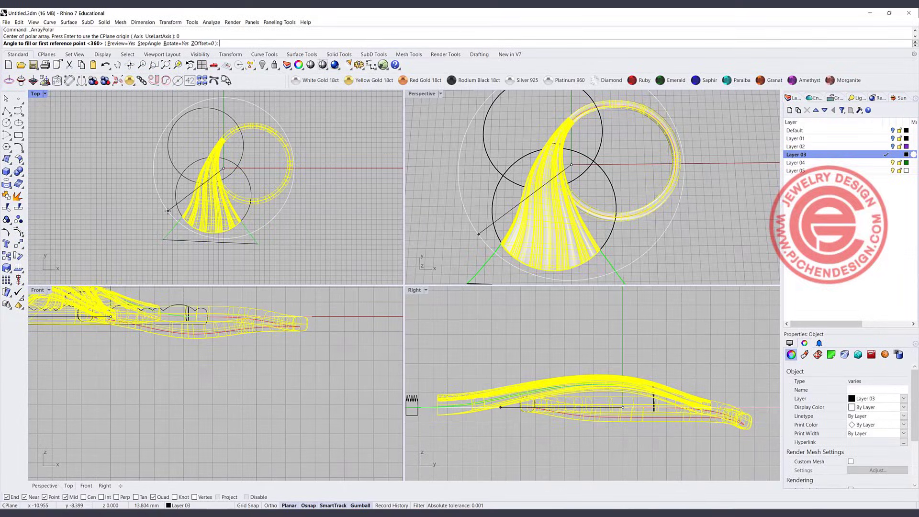
{"action": "key", "text": "Return"}
{"action": "key", "text": "Return"}
Step: Set the perspective view to Rendered display, maximize it and inspect the finished three-ring piece
{"action": "left_click", "coordinate": [430, 128]}
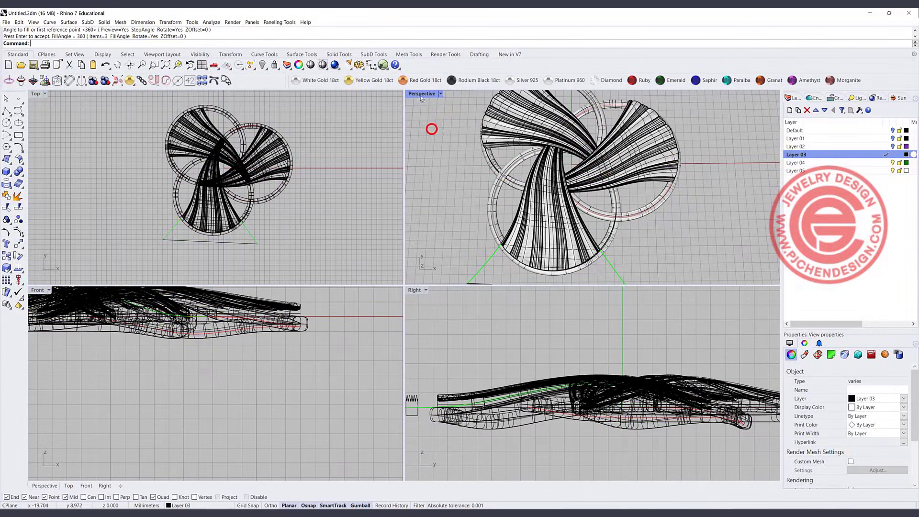
{"action": "left_click", "coordinate": [440, 93]}
{"action": "left_click", "coordinate": [437, 144]}
{"action": "scroll", "coordinate": [484, 158], "scroll_direction": "down", "scroll_amount": 4}
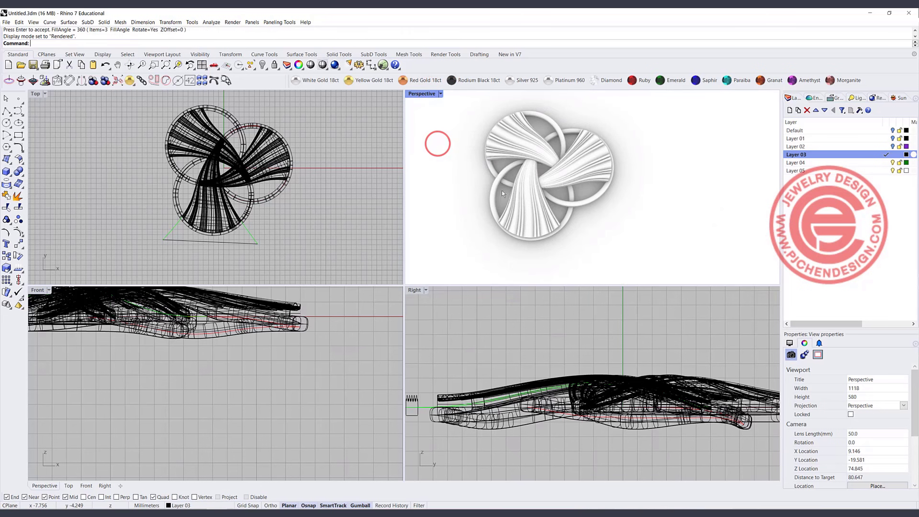
{"action": "right_click_drag", "start_coordinate": [502, 190], "coordinate": [480, 160]}
{"action": "double_click", "coordinate": [426, 94]}
{"action": "right_click_drag", "start_coordinate": [383, 239], "coordinate": [374, 212]}
{"action": "right_click_drag", "start_coordinate": [259, 211], "coordinate": [416, 265]}
{"action": "scroll", "coordinate": [247, 273], "scroll_direction": "down", "scroll_amount": 5}
{"action": "right_click_drag", "start_coordinate": [249, 230], "coordinate": [263, 326]}
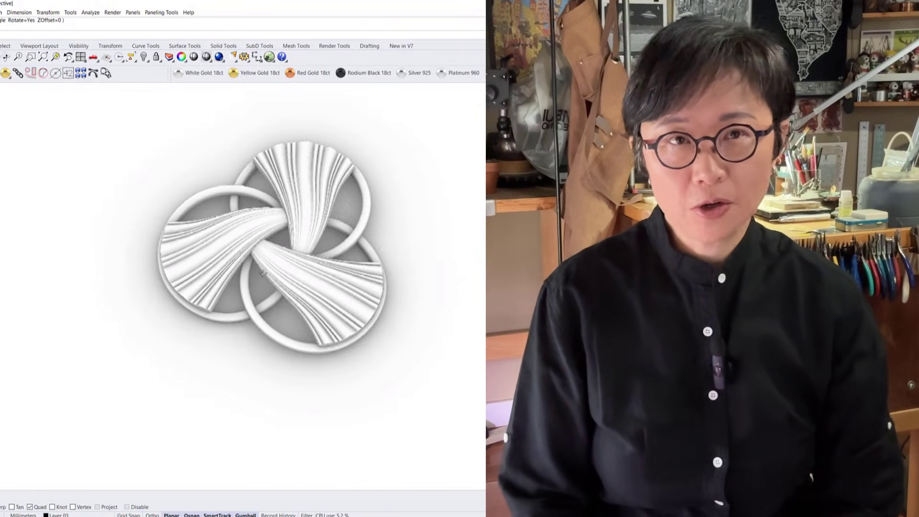
{"action": "scroll", "coordinate": [266, 261], "scroll_direction": "up", "scroll_amount": 4}
{"action": "right_click_drag", "start_coordinate": [264, 243], "coordinate": [335, 234], "text": "shift"}
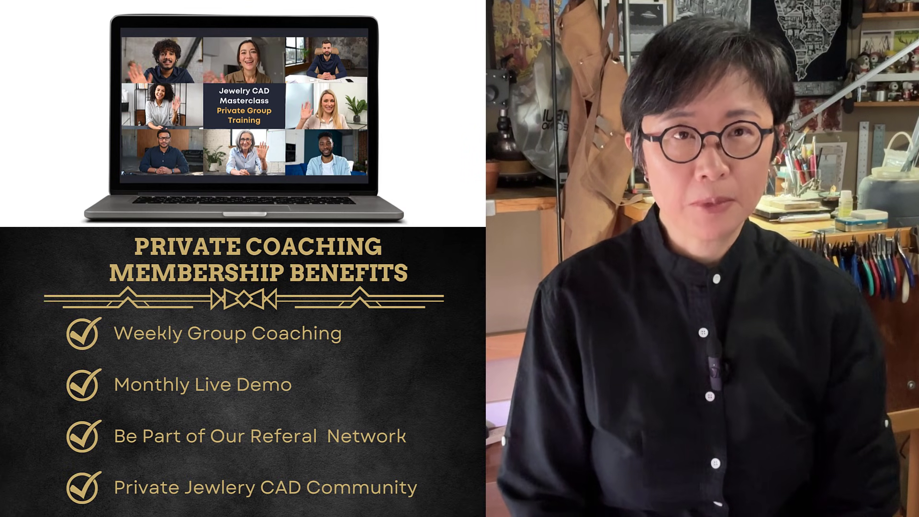